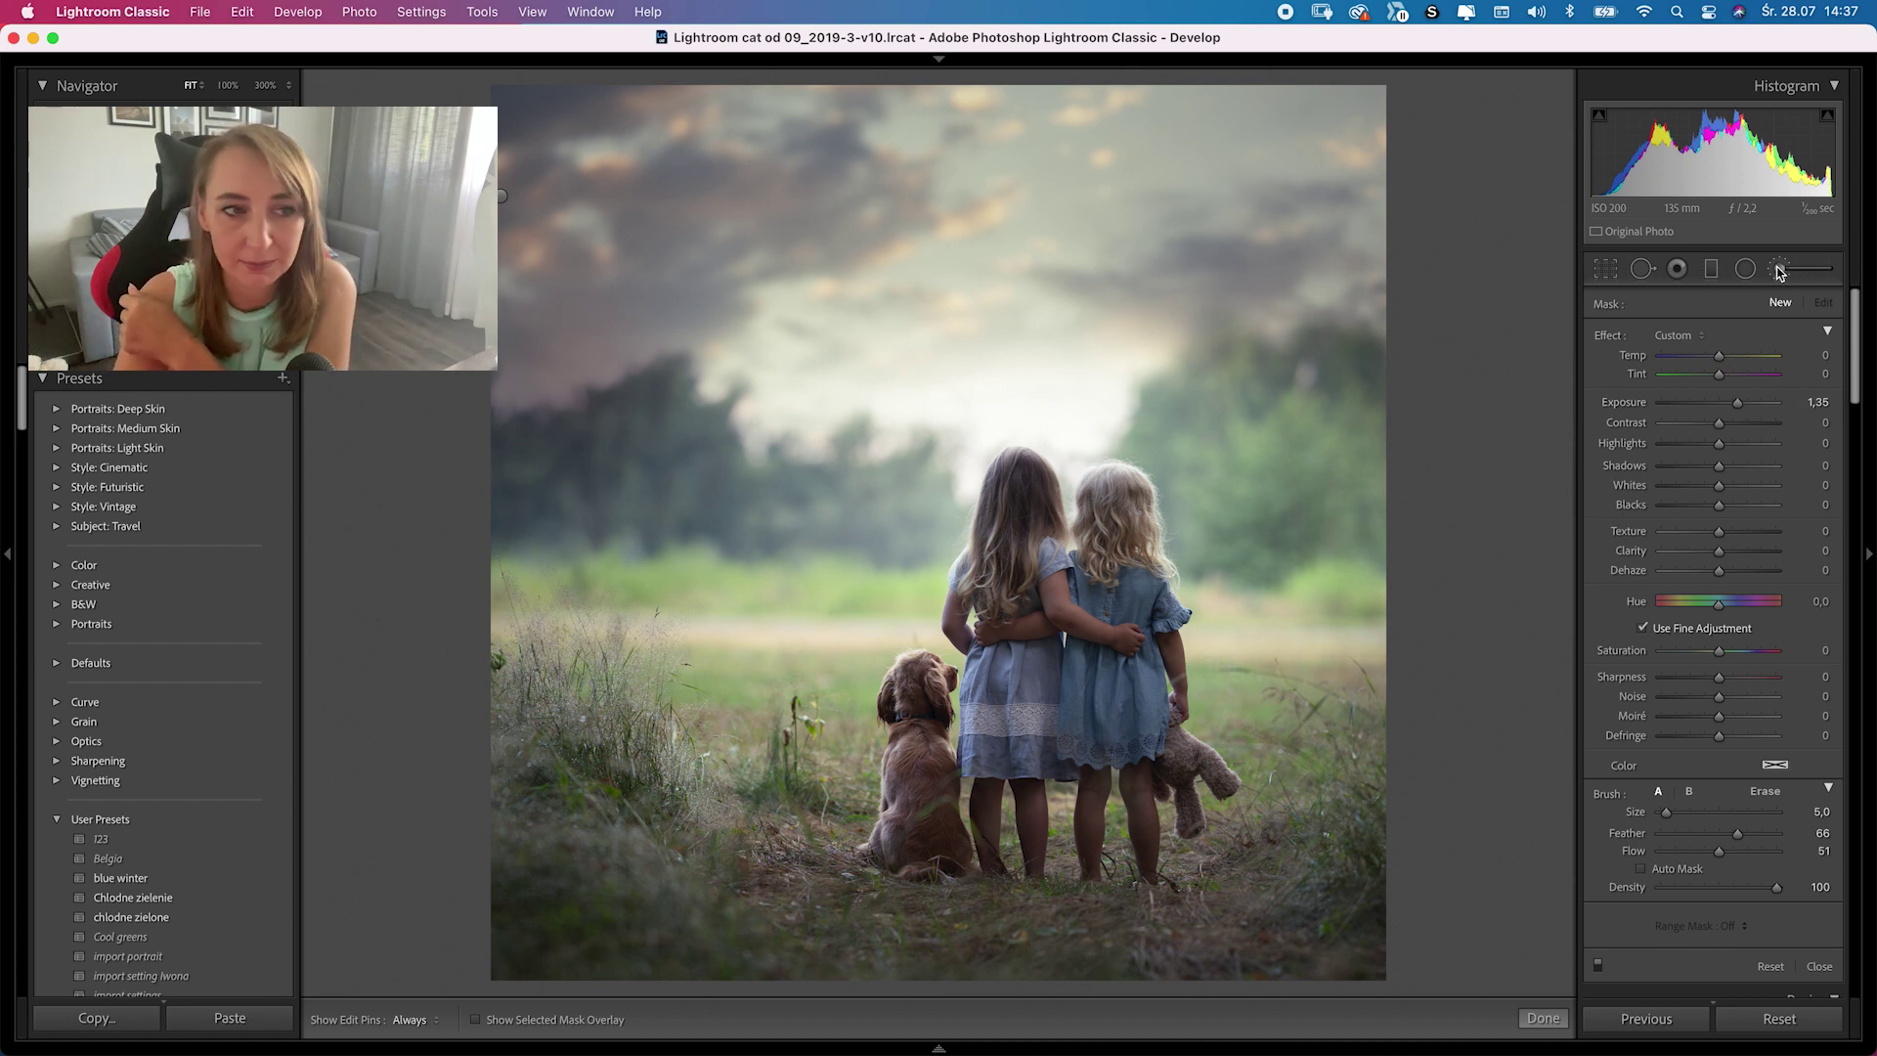
- Reopen the Adjustment Brush and reset all its effect sliders to zero
click(1779, 270)
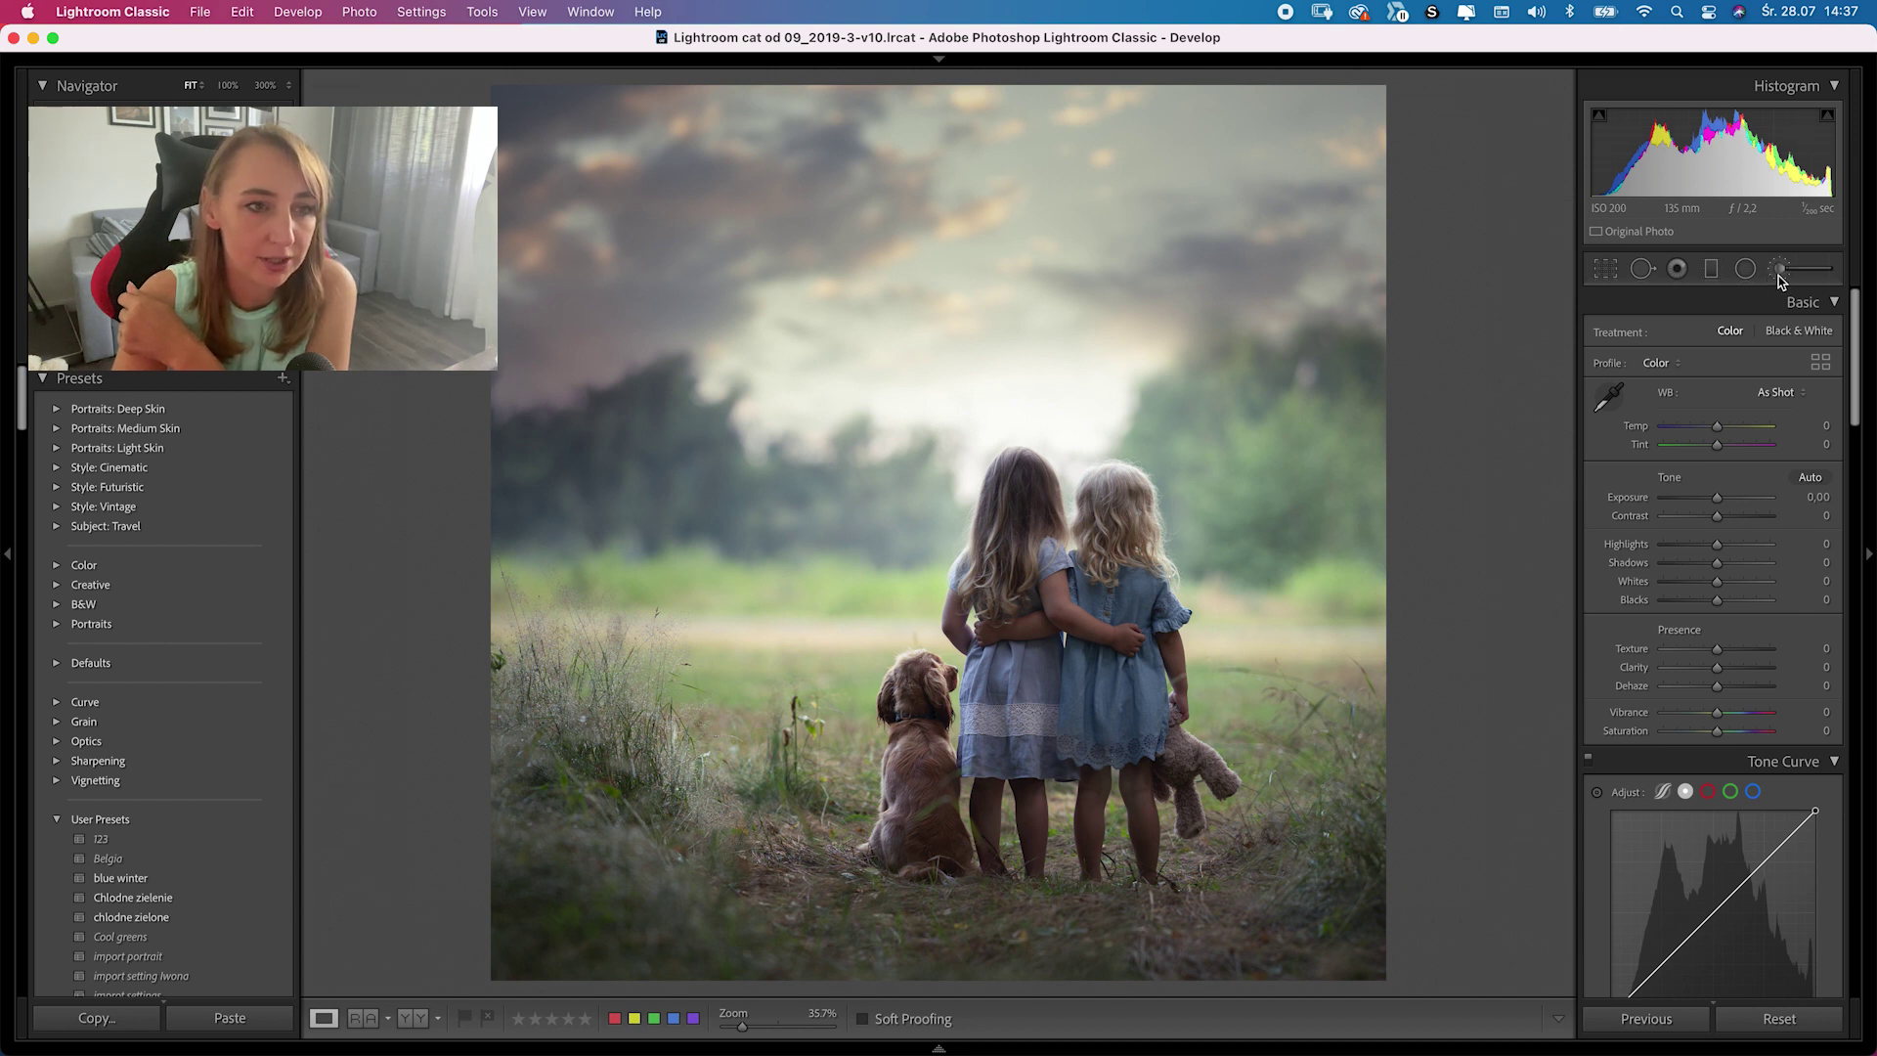
click(1779, 277)
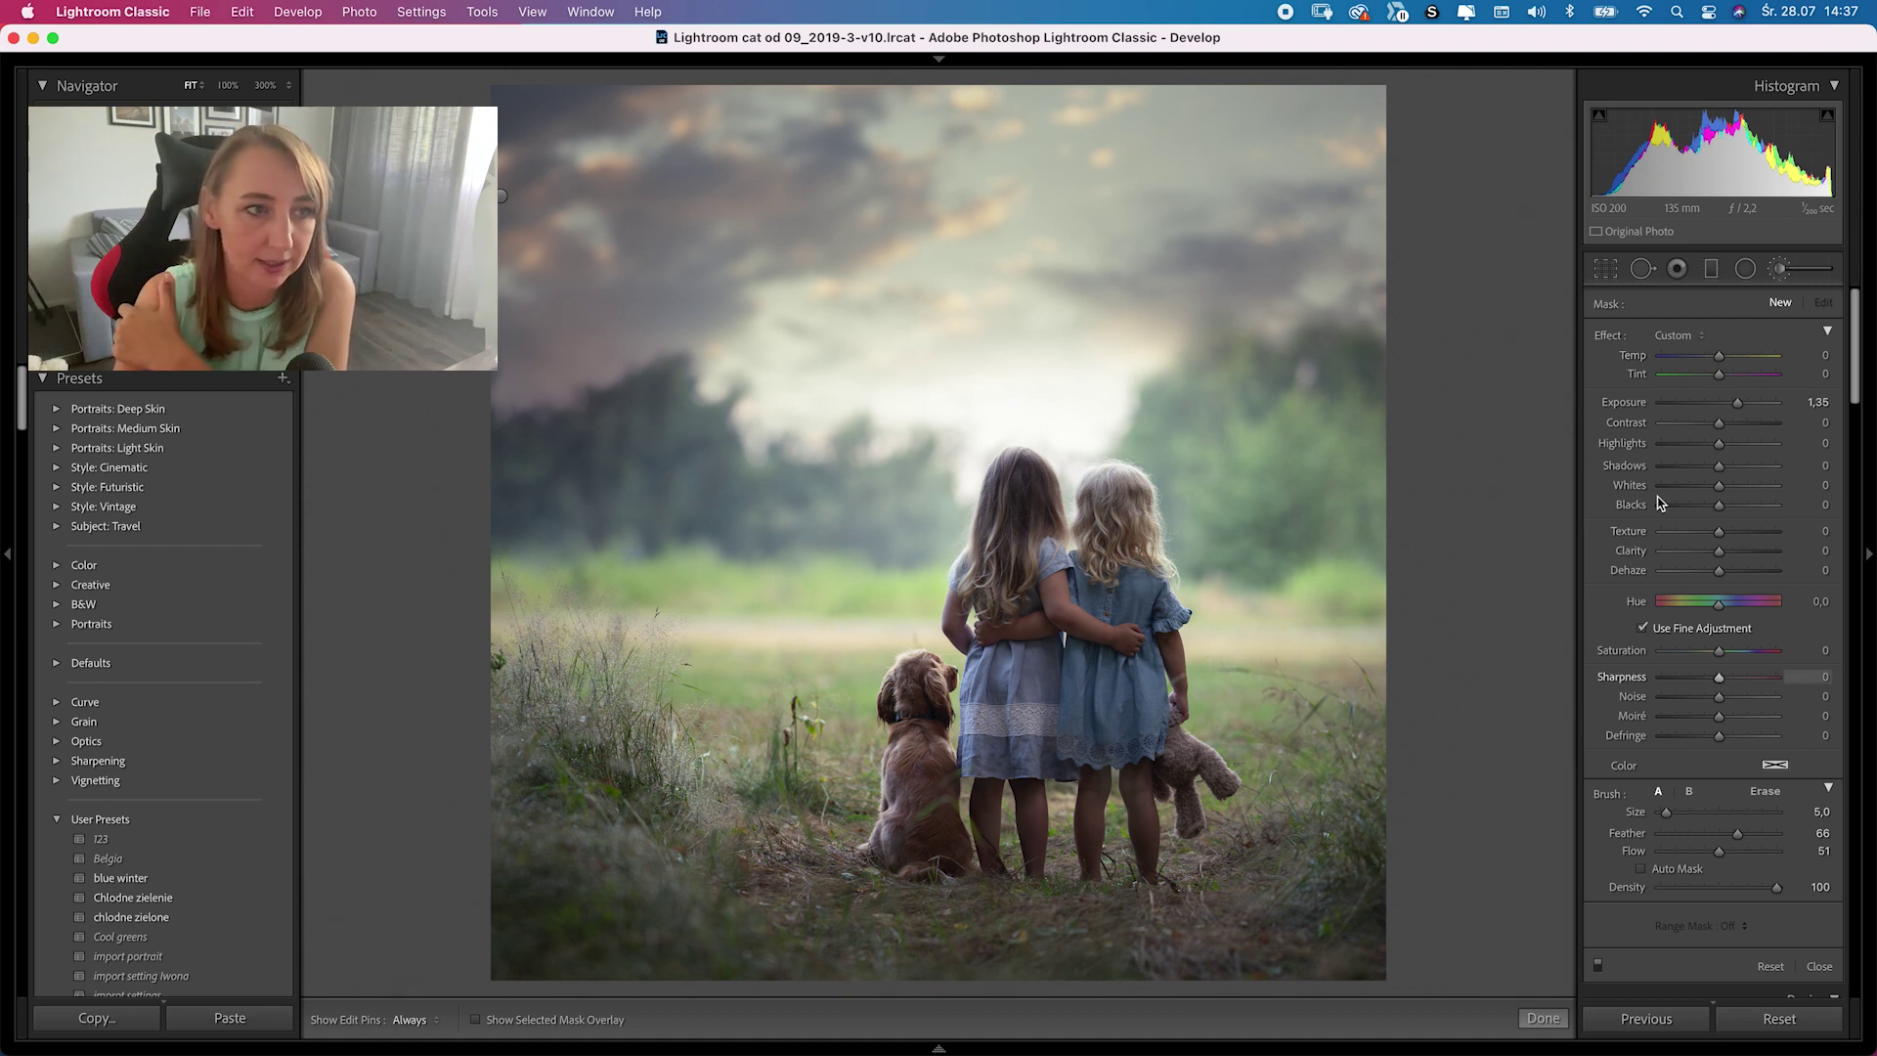
double_click(1613, 337)
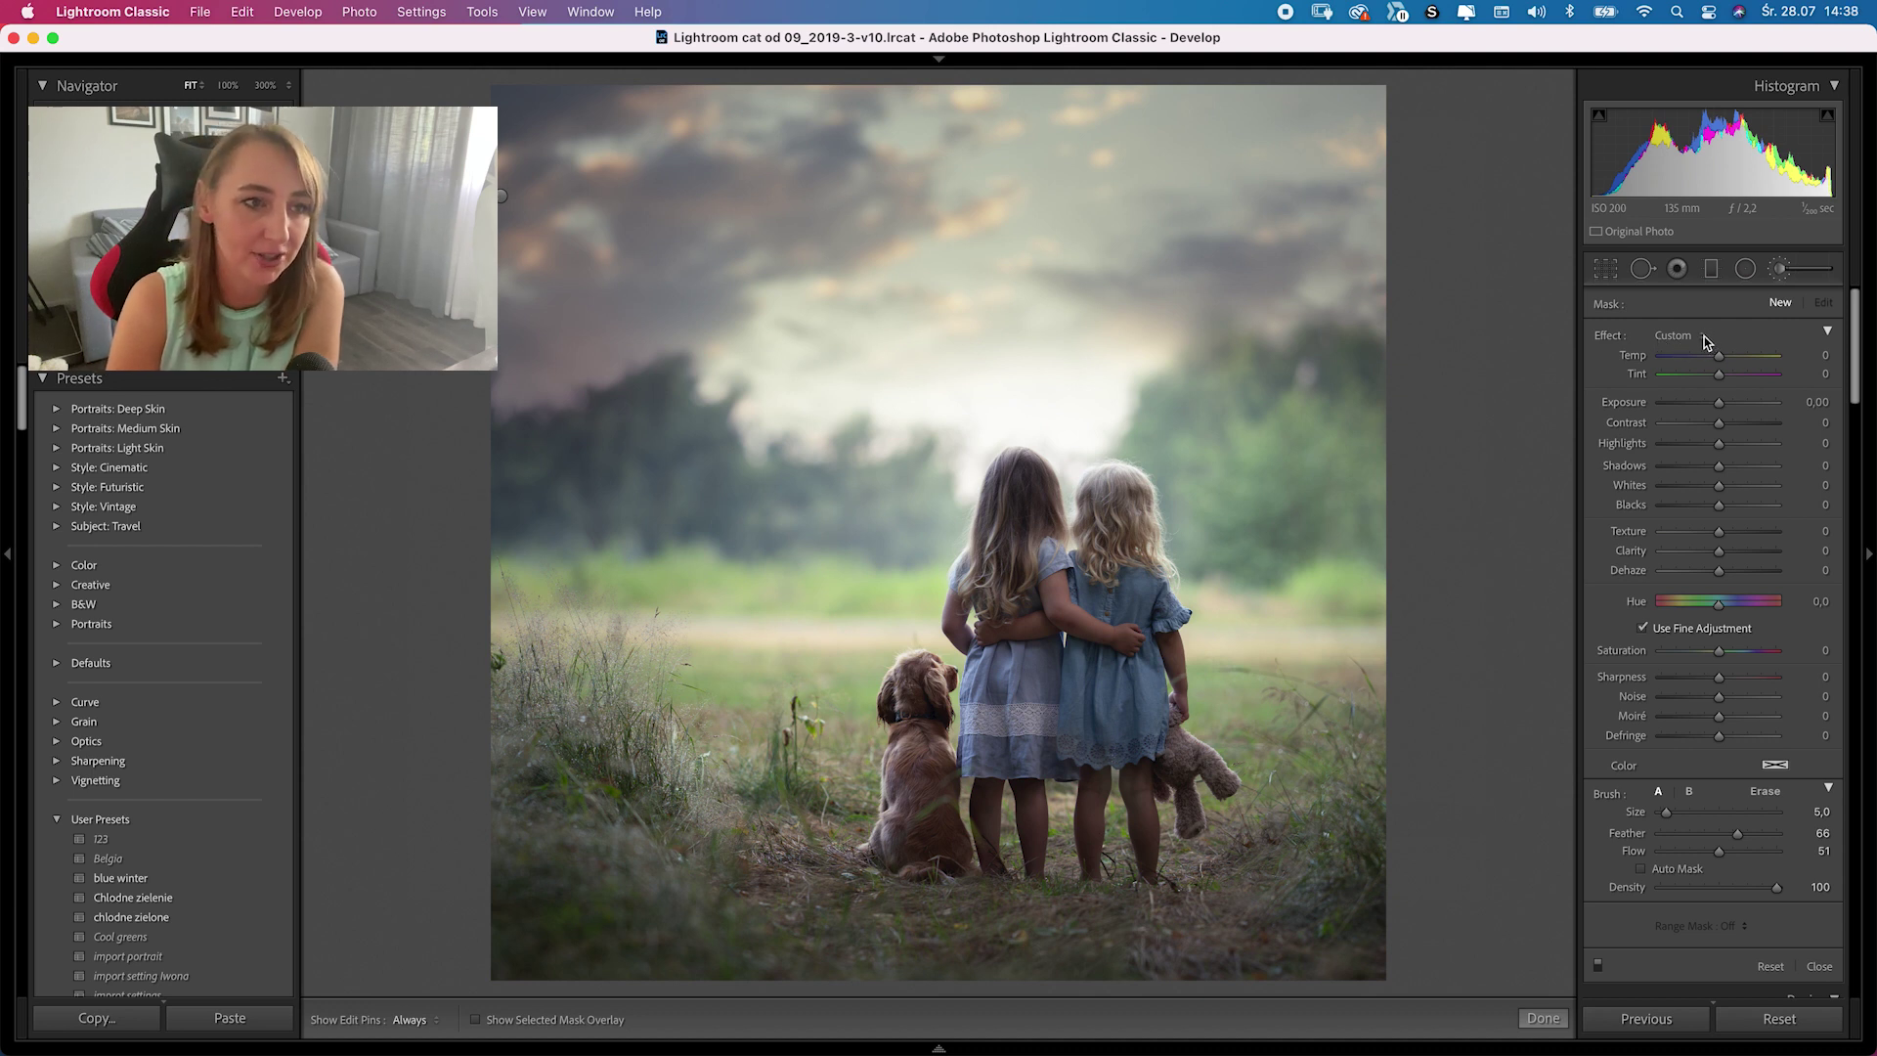
click(1703, 341)
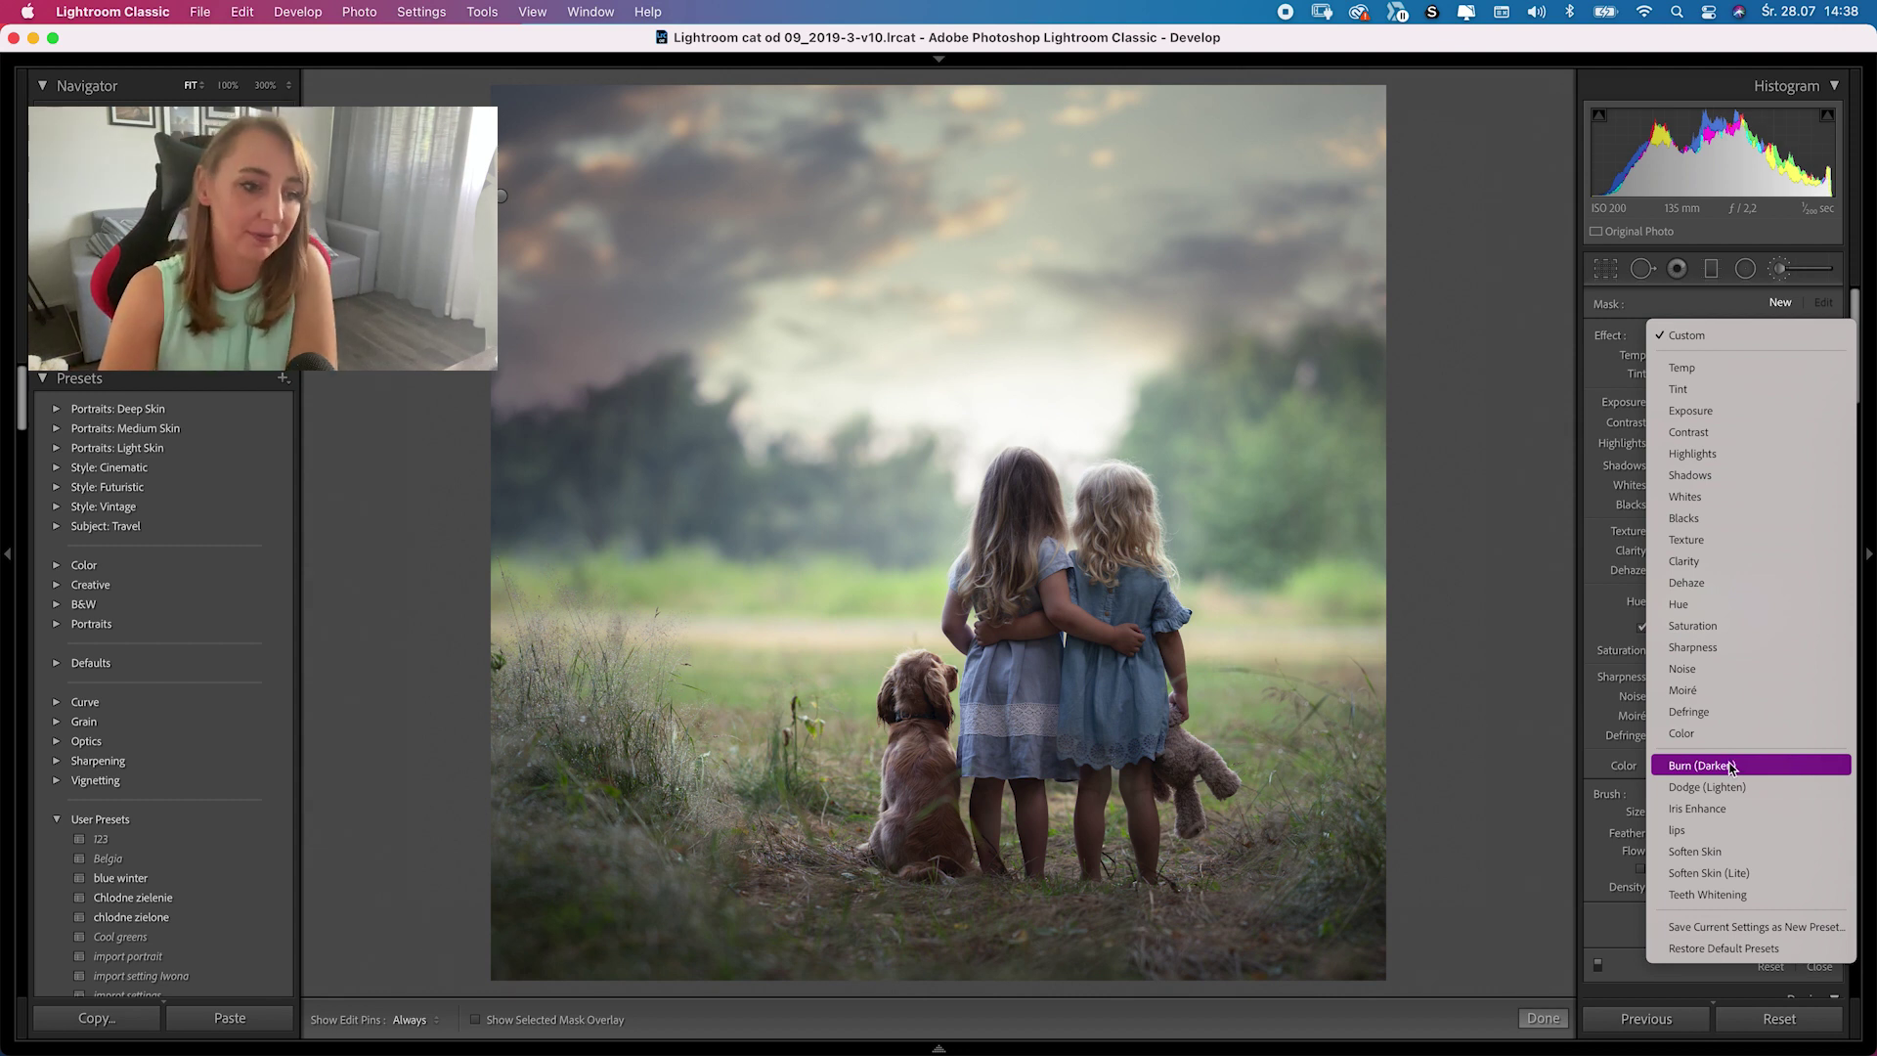
- Apply the Burn (Darken) brush effect with exposure at −0.59
click(1688, 770)
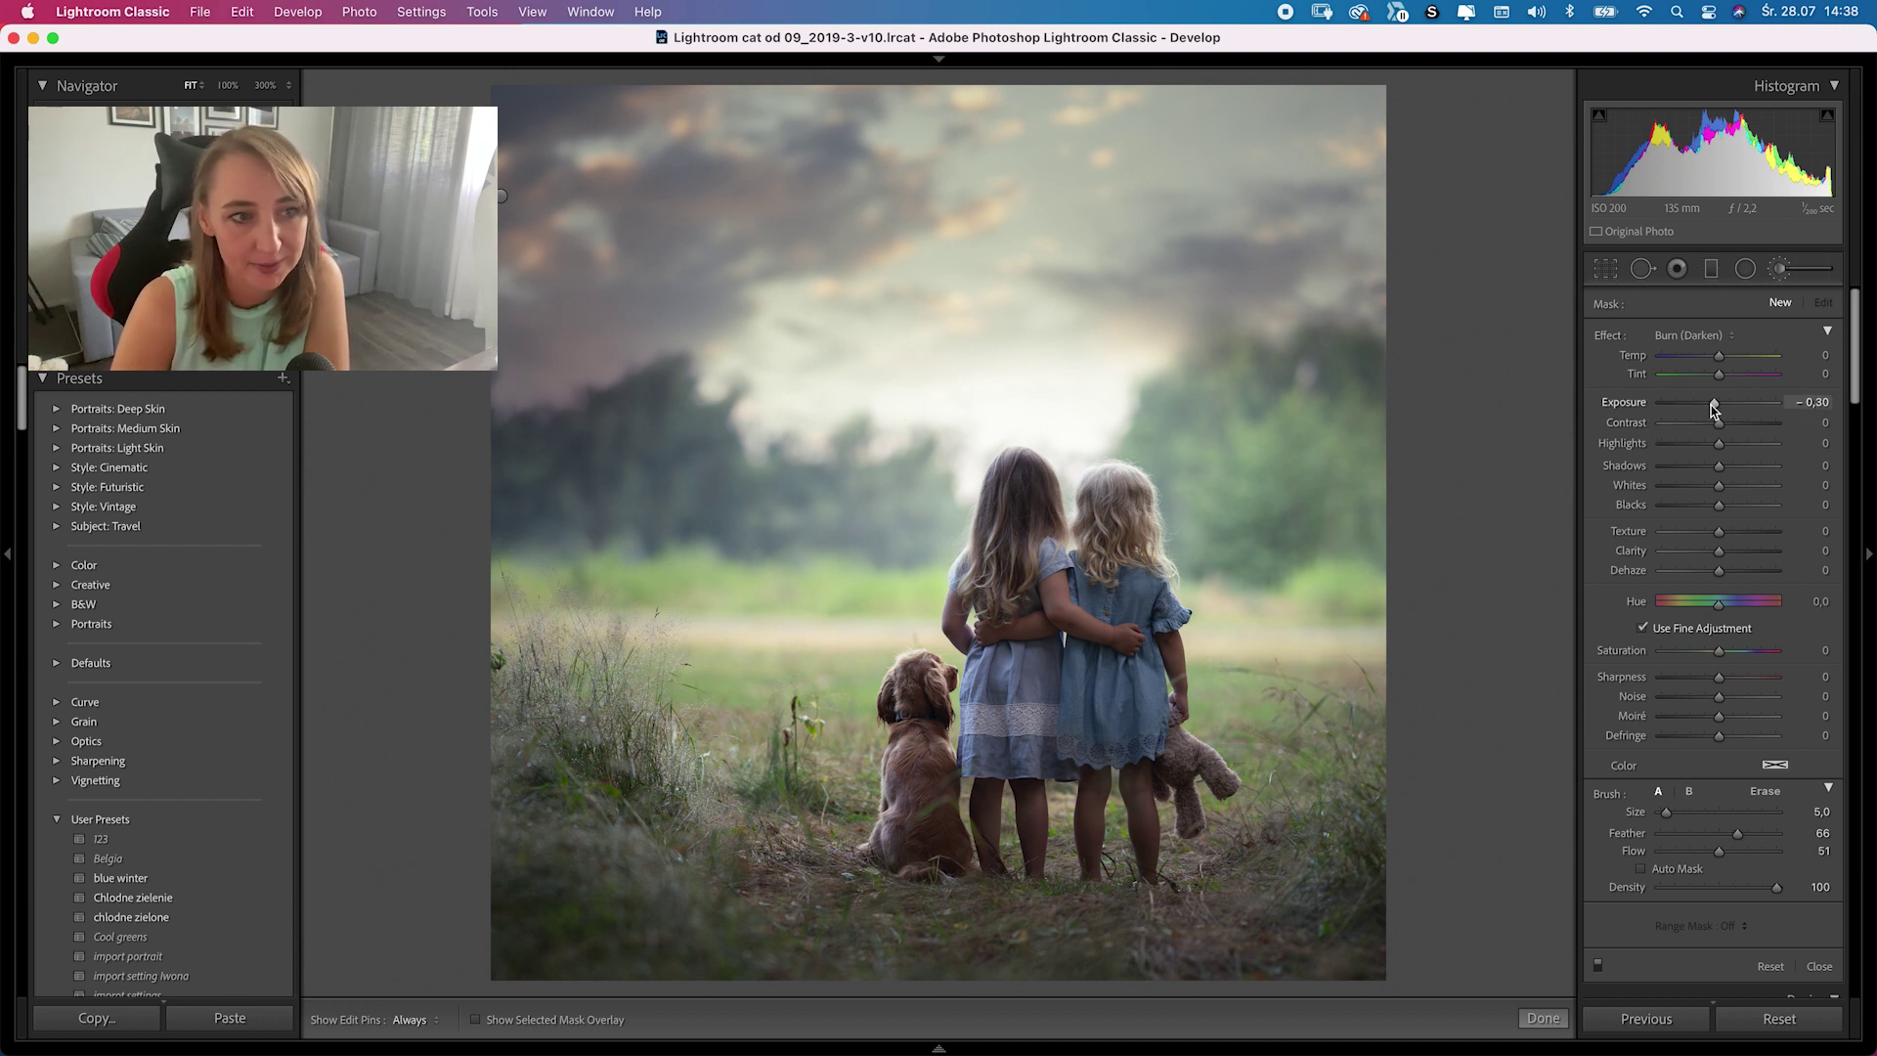
drag(1712, 405, 1706, 408)
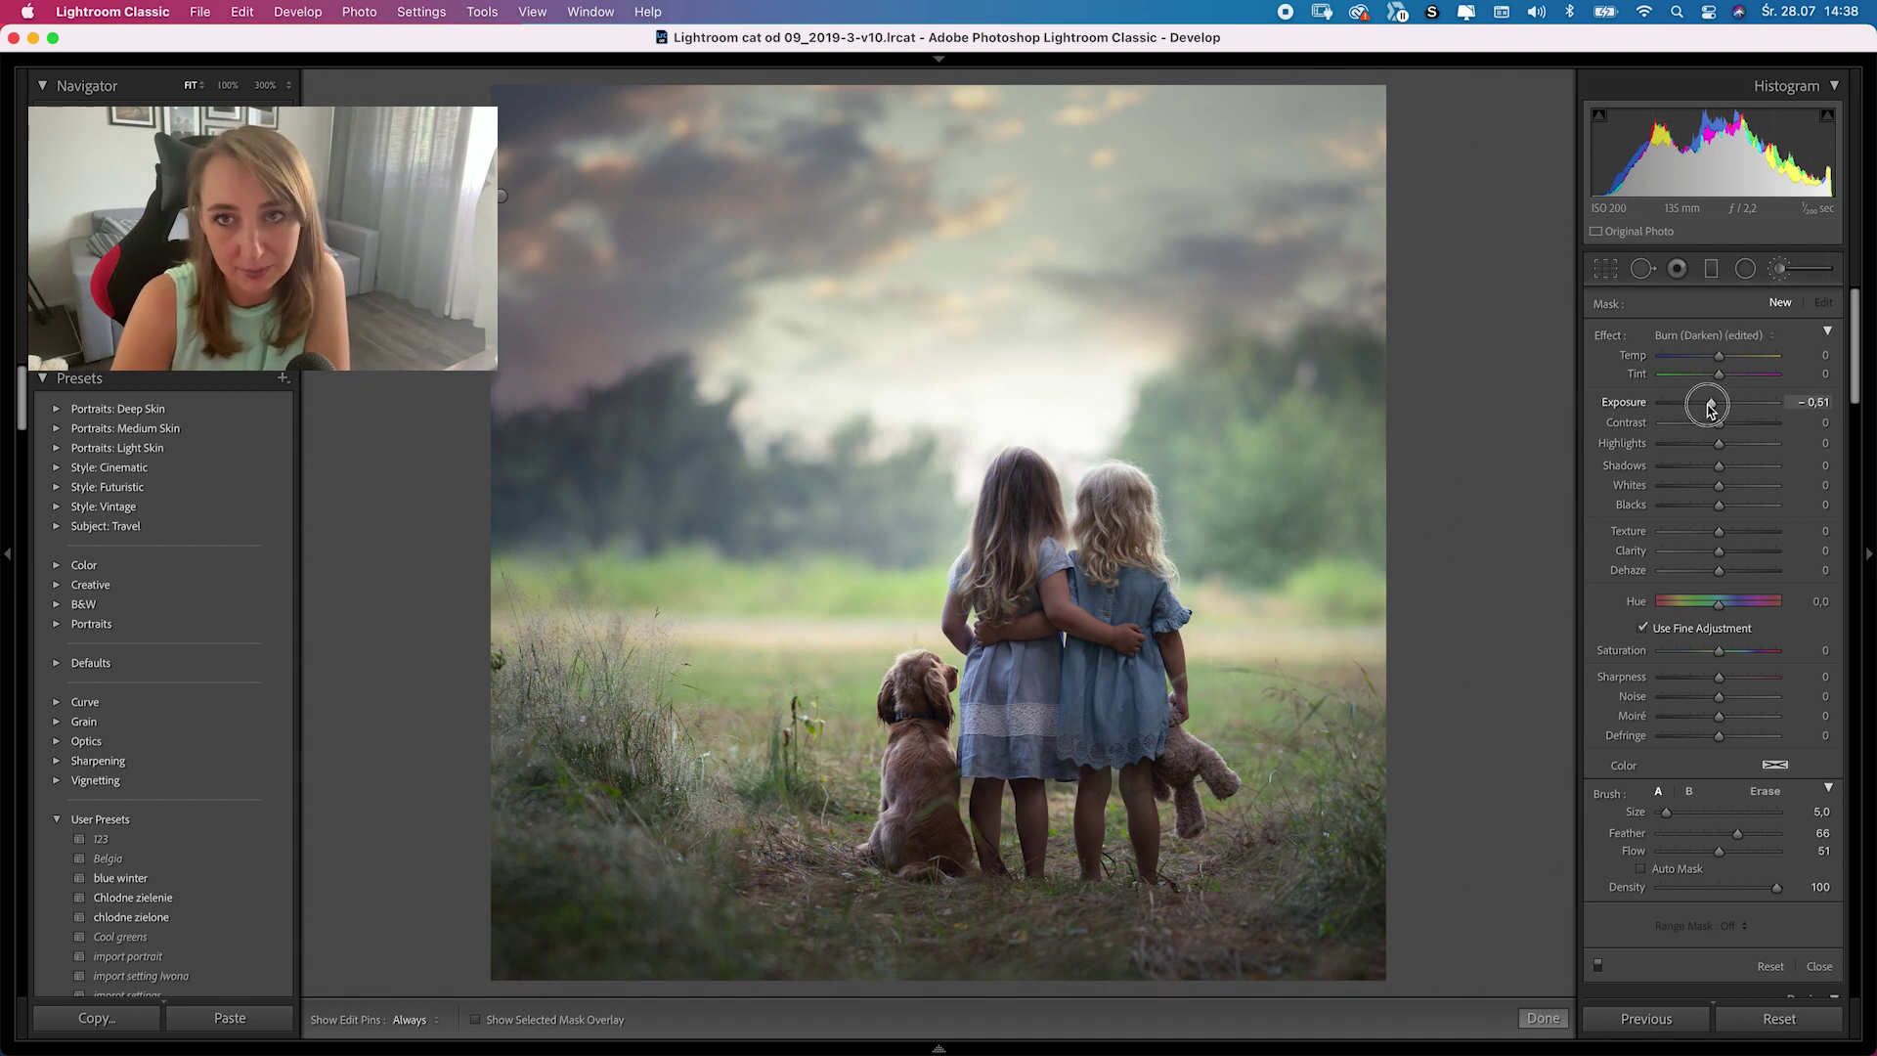
drag(1705, 409, 1710, 409)
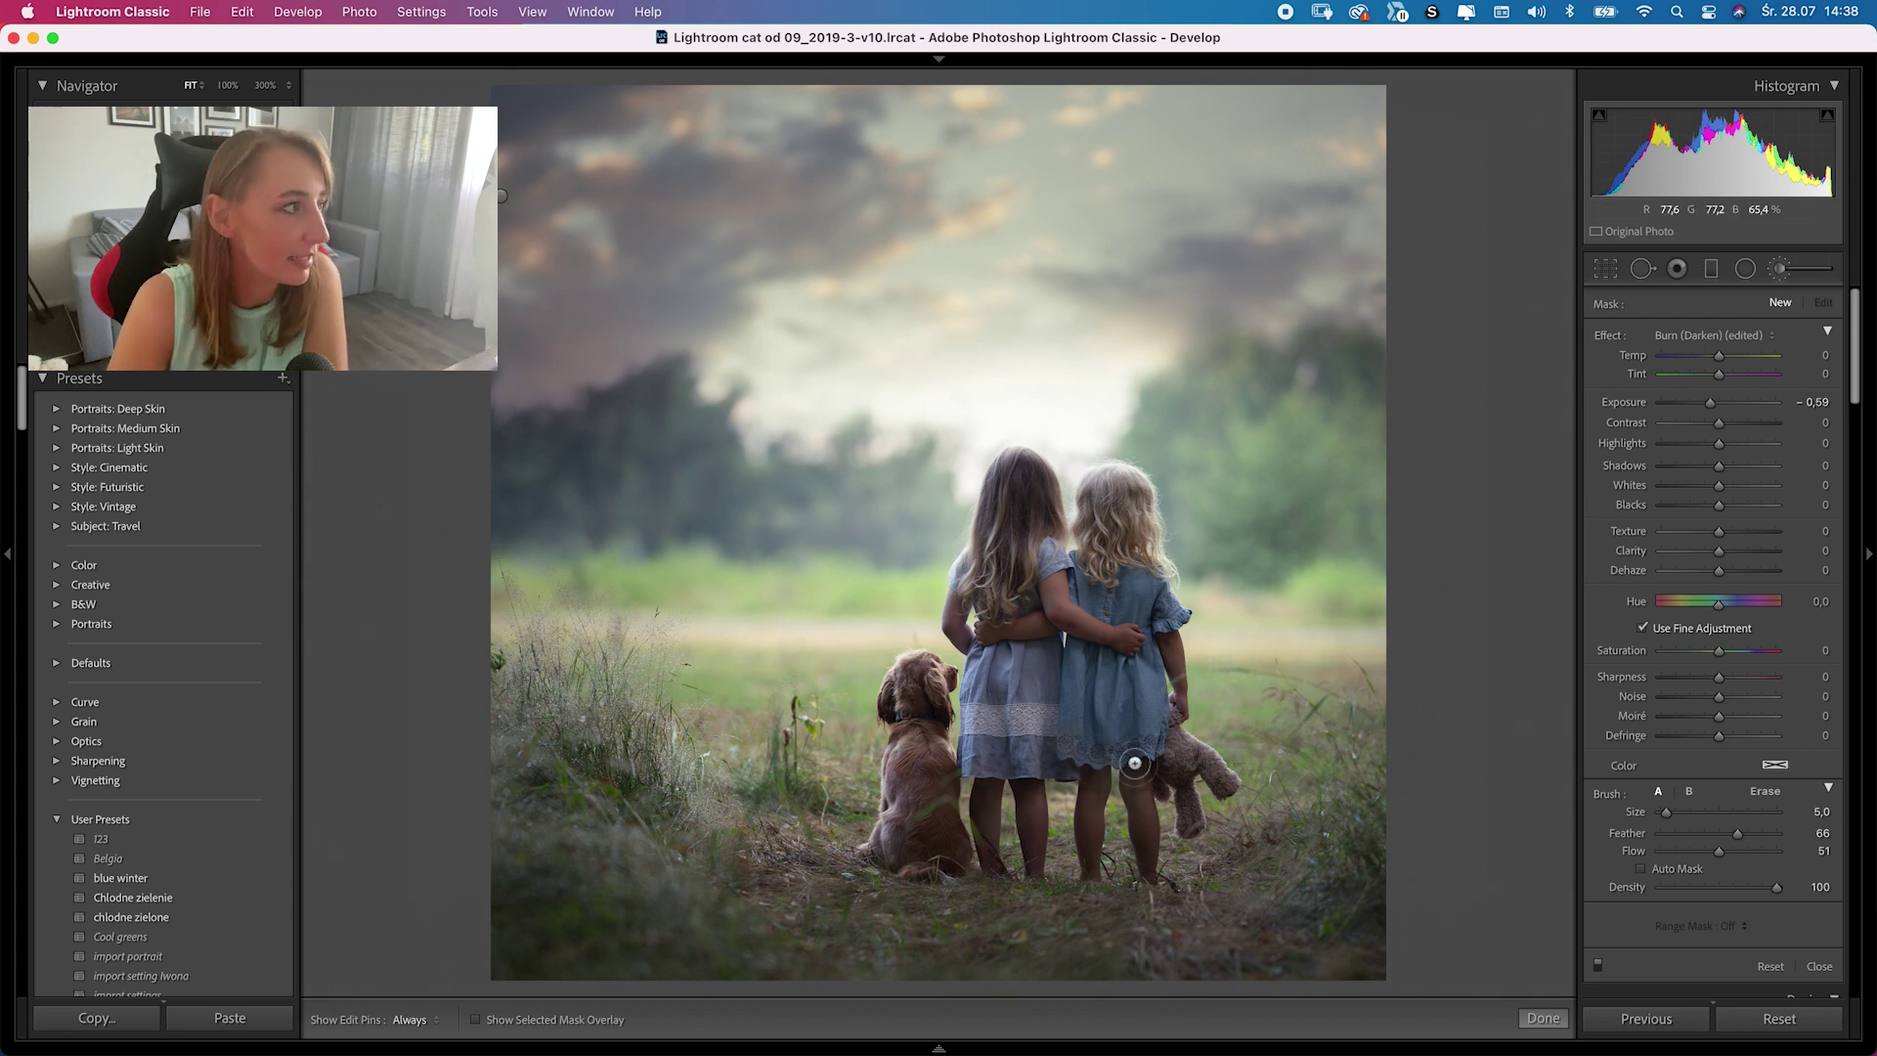
- Zoom to 100% on the girls and strengthen the dress darkening to −0.93 exposure
click(232, 88)
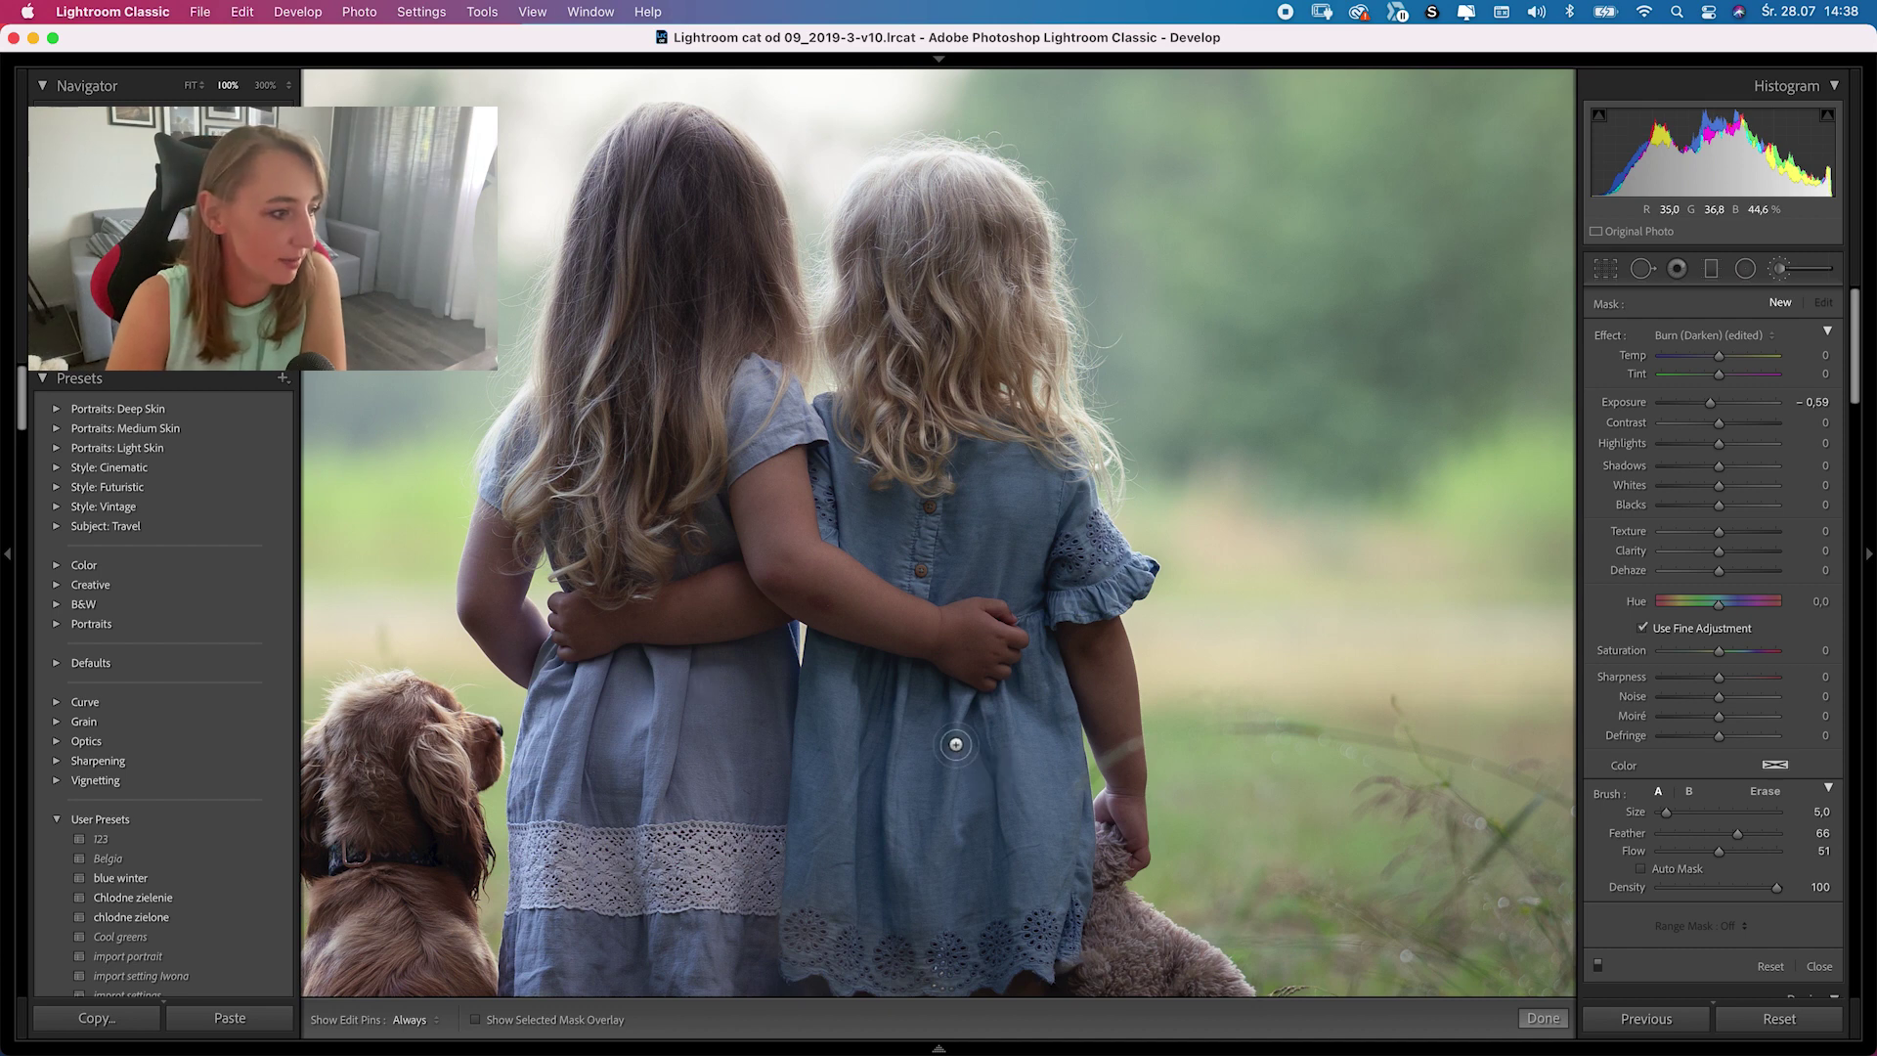
key(h)
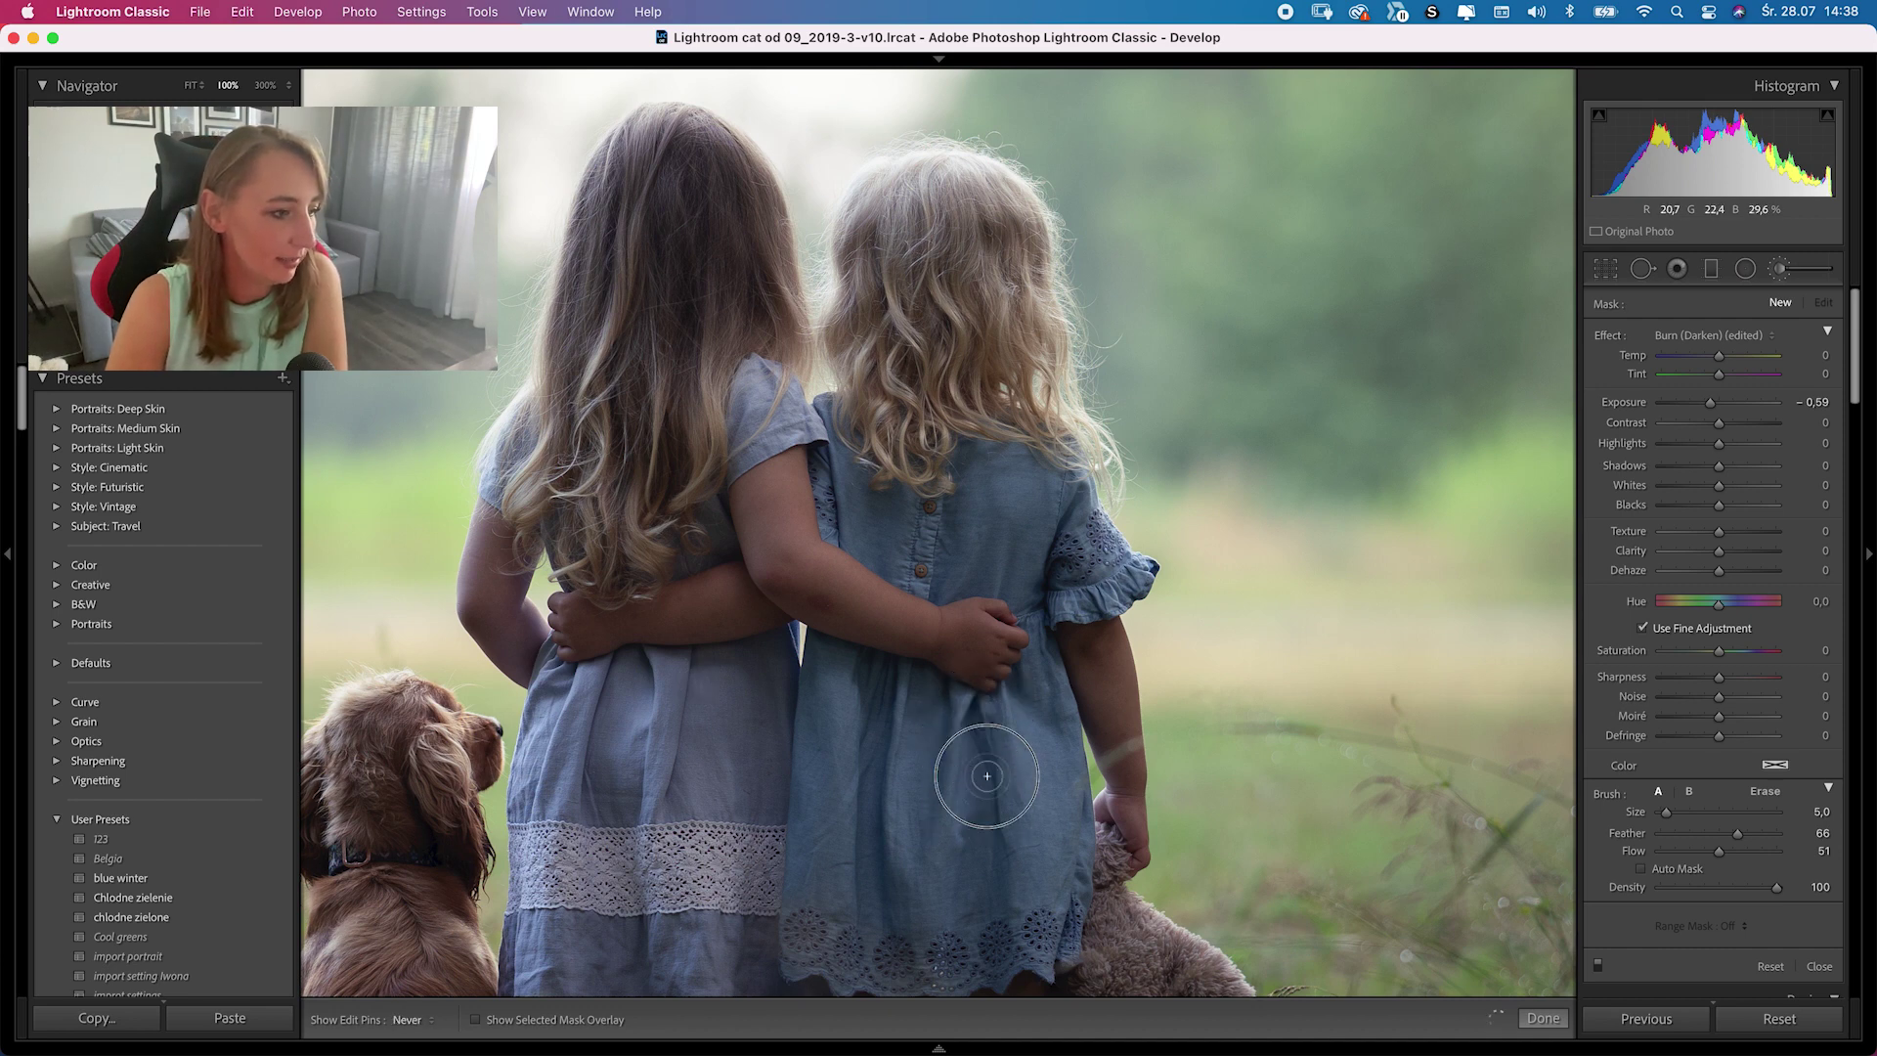
key(h)
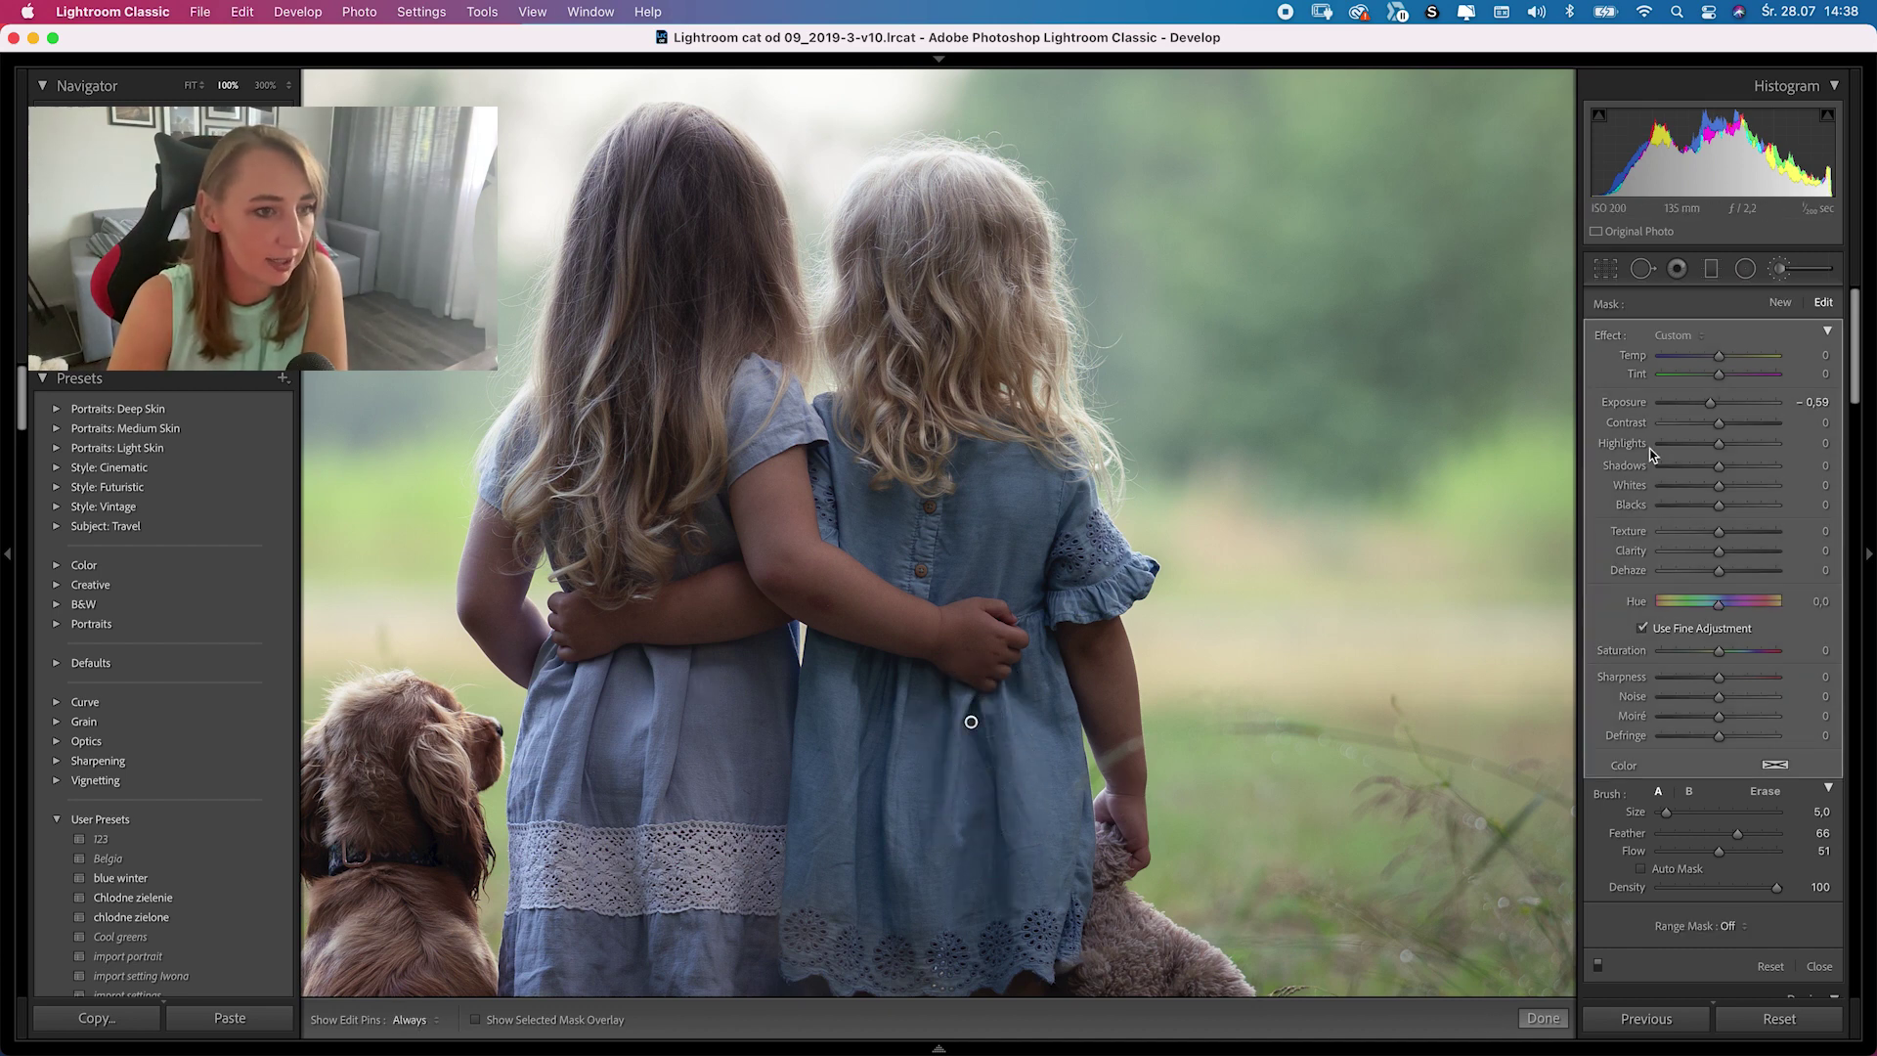
drag(1710, 402, 1706, 402)
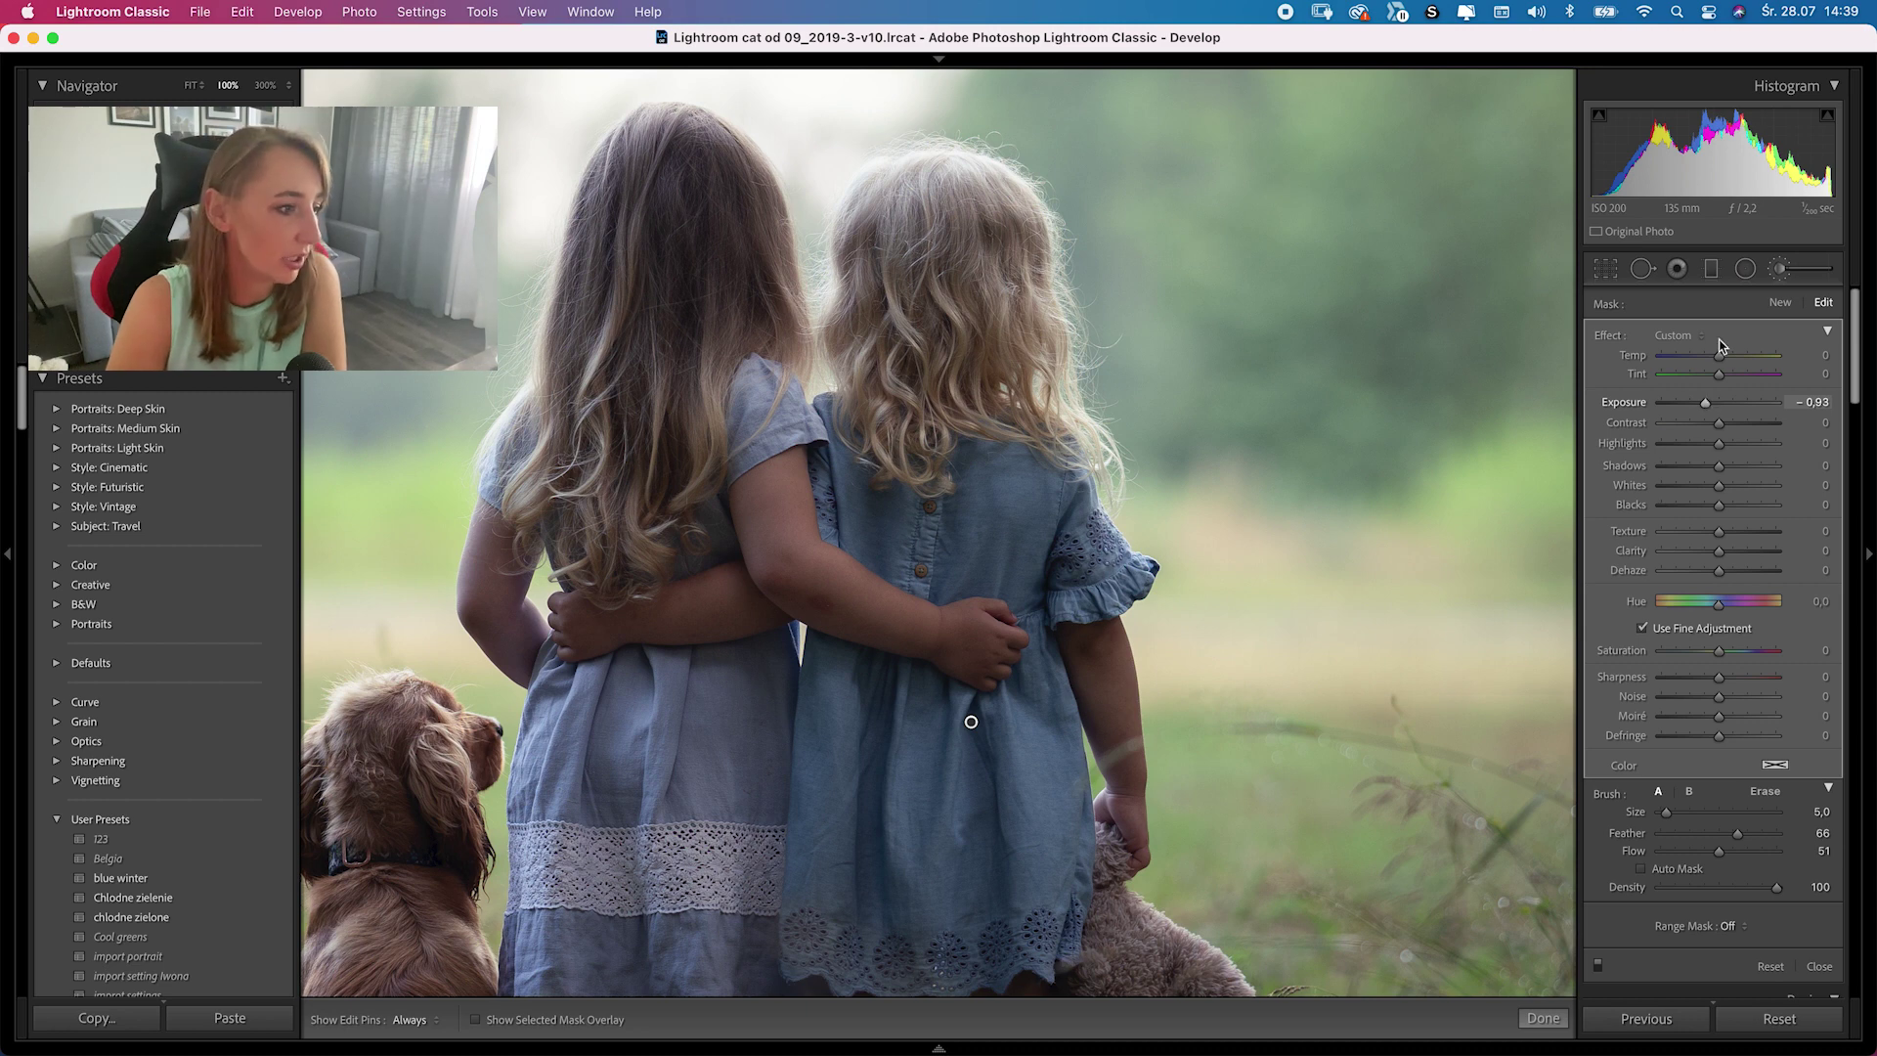
key(h)
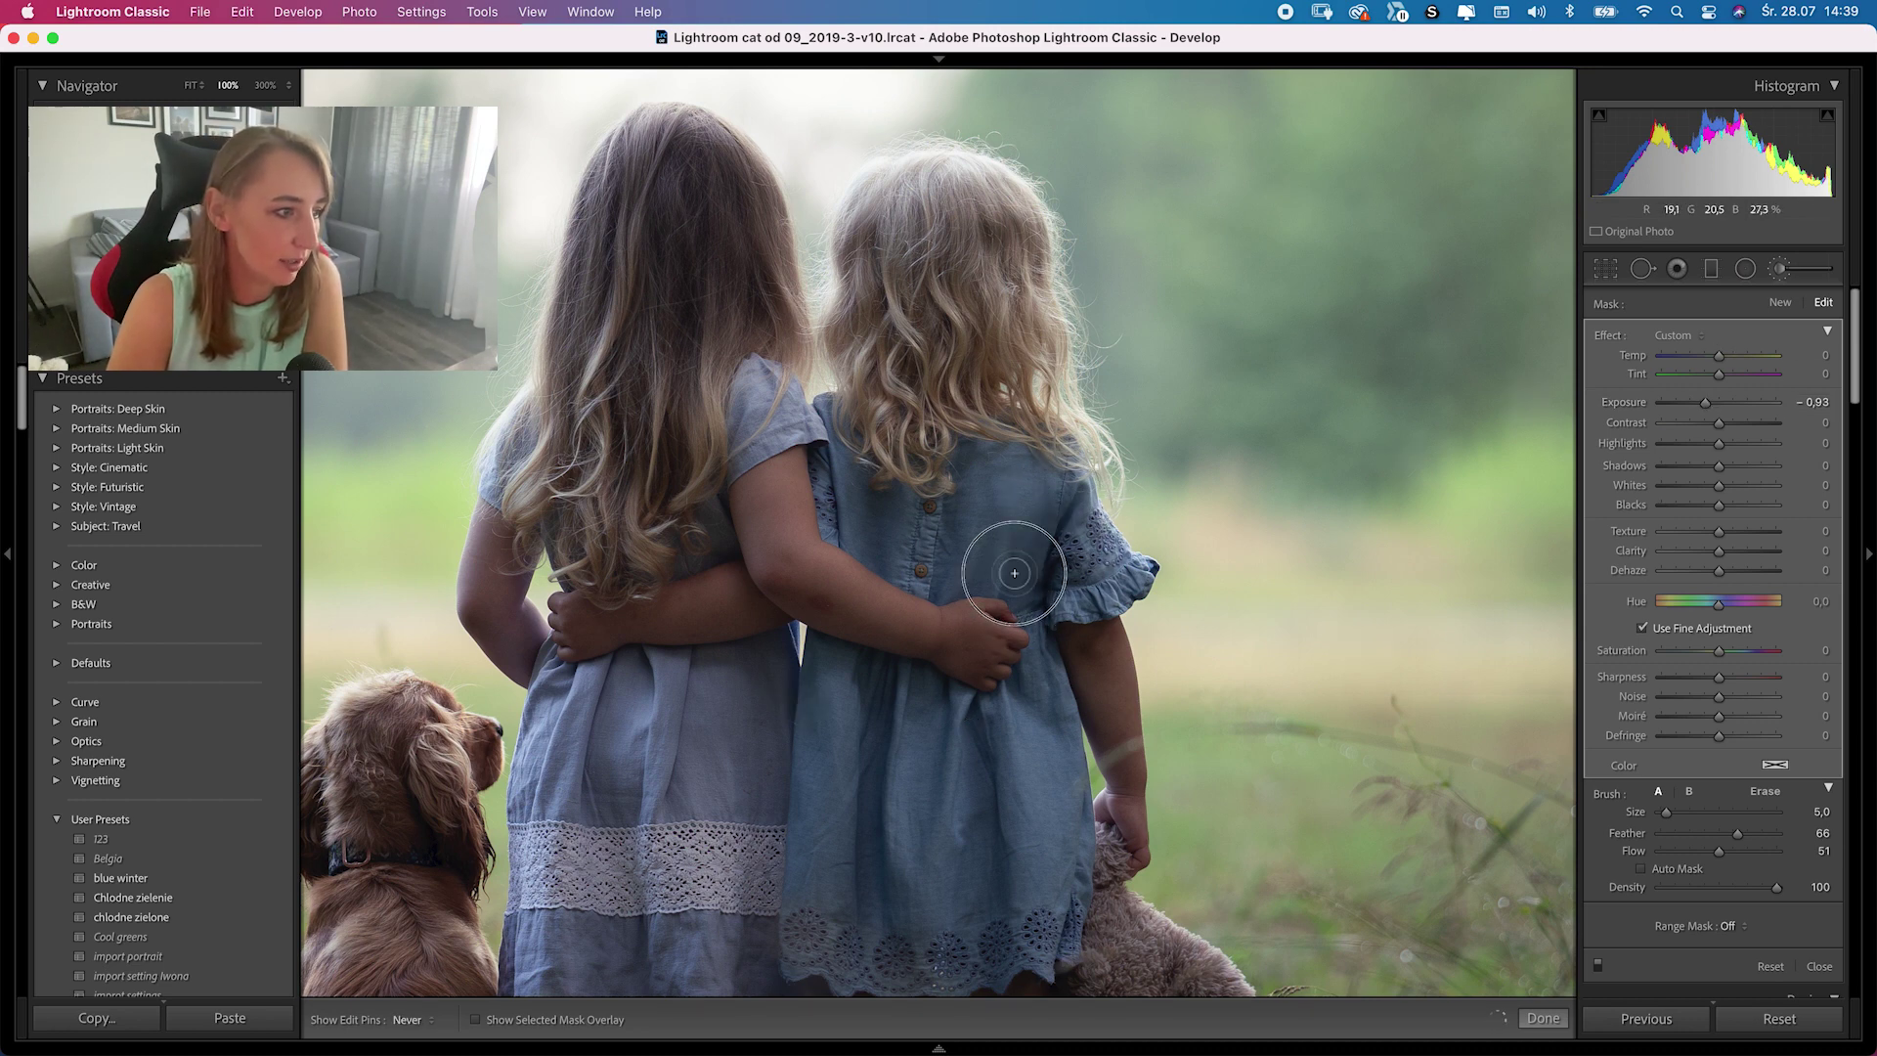
key(h)
key(h)
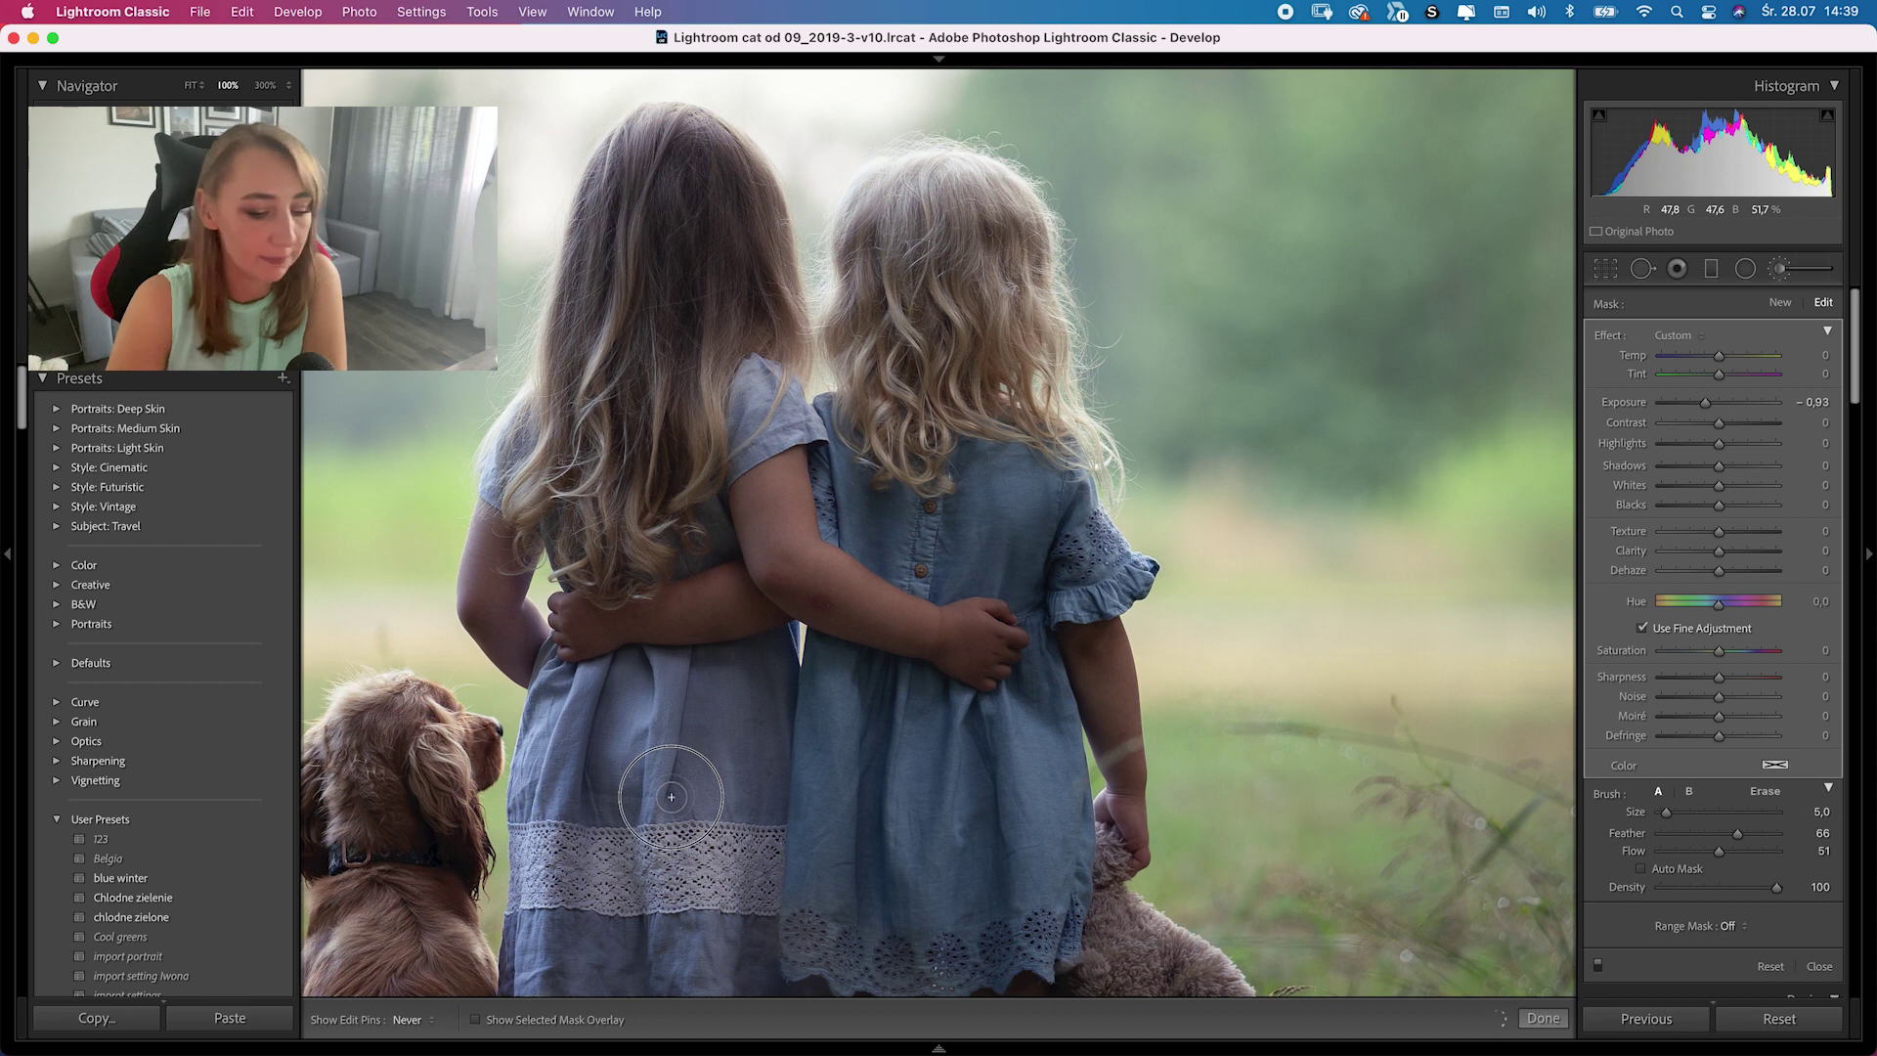
key(h)
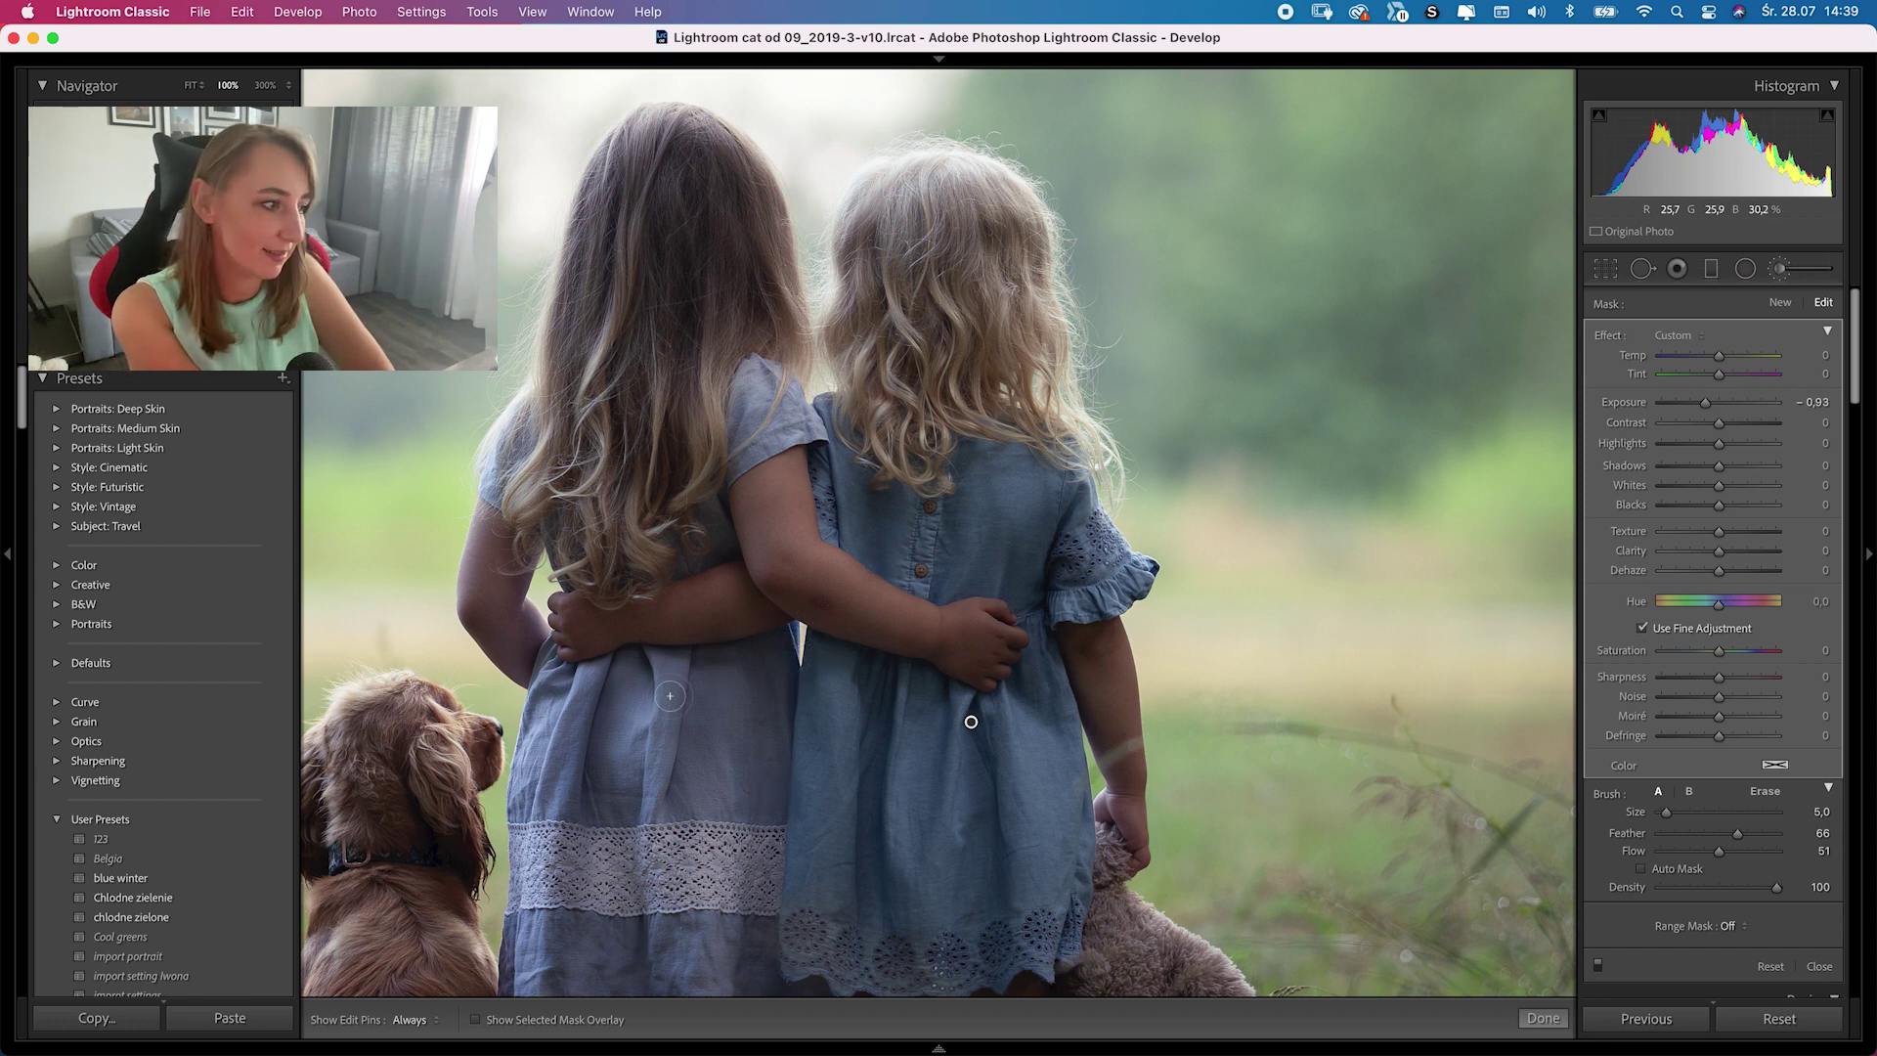
- Paint the −0.93 burn over the rest of the left girl's dress, comparing with pins hidden
key(h)
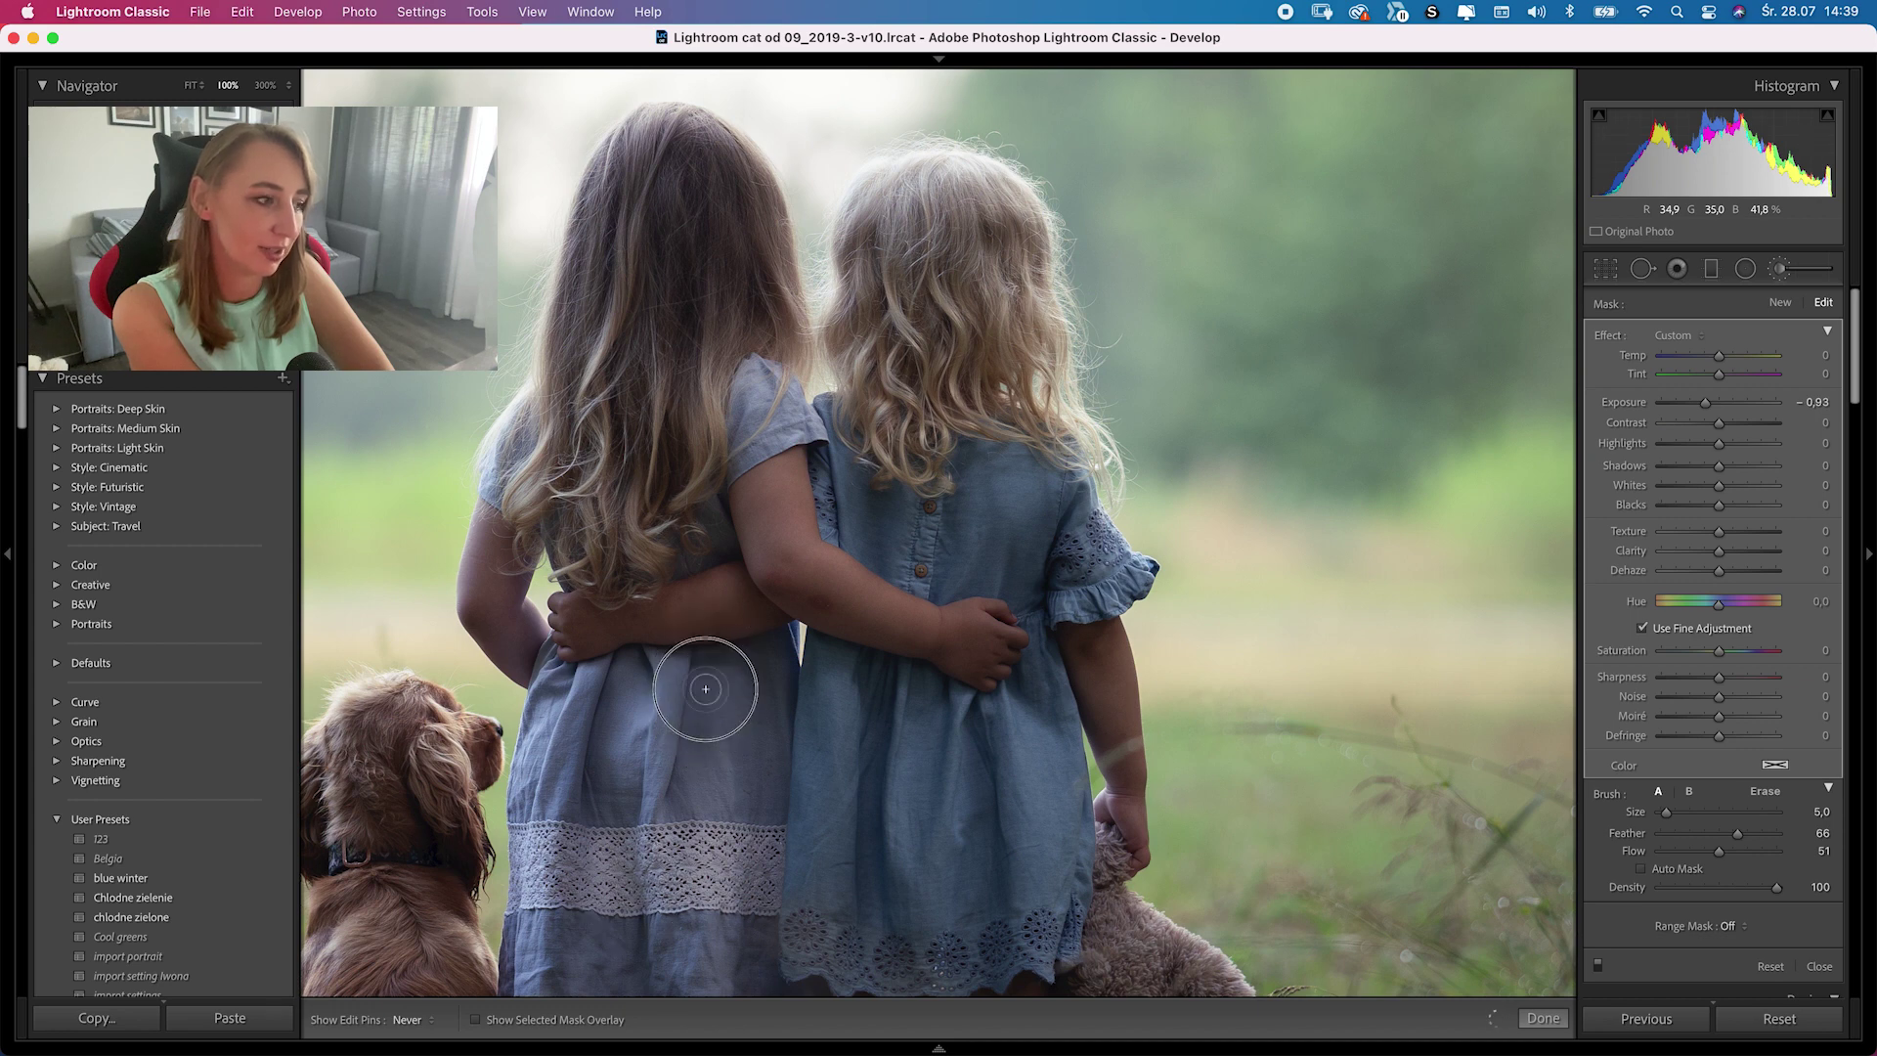
key(h)
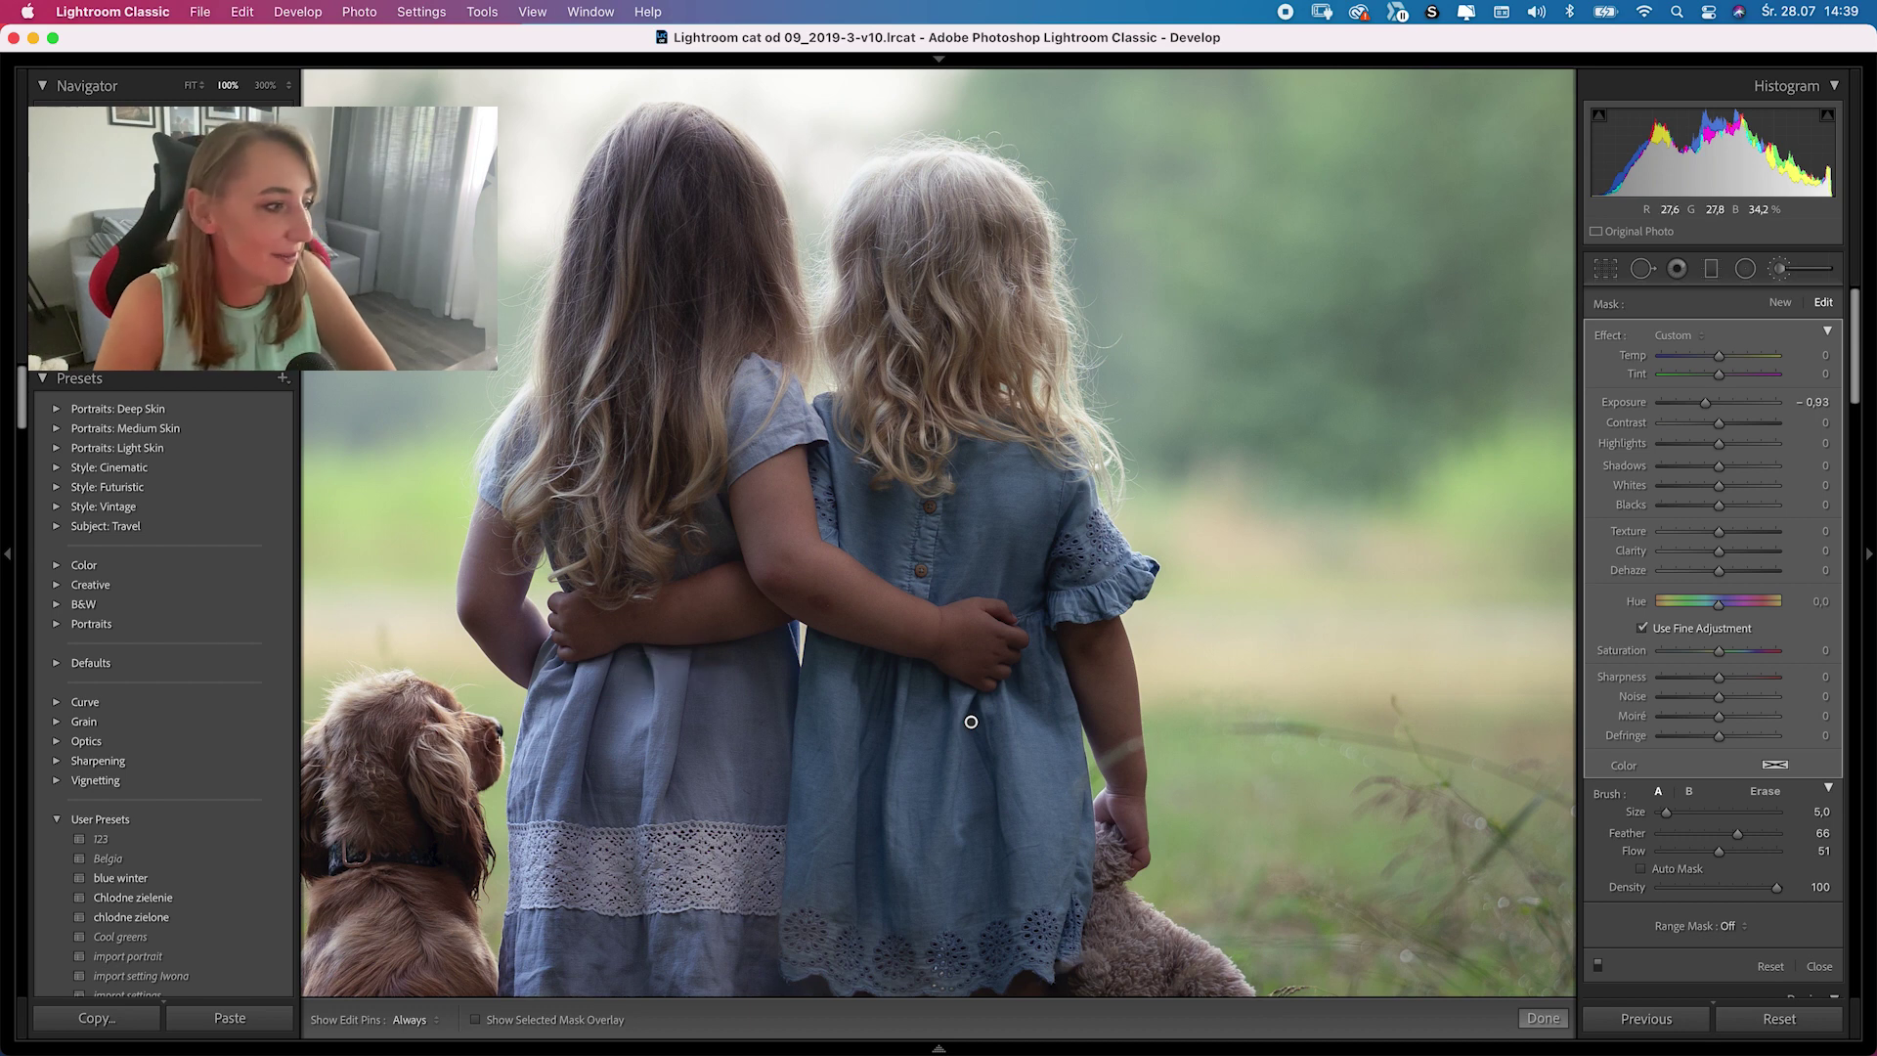
key(h)
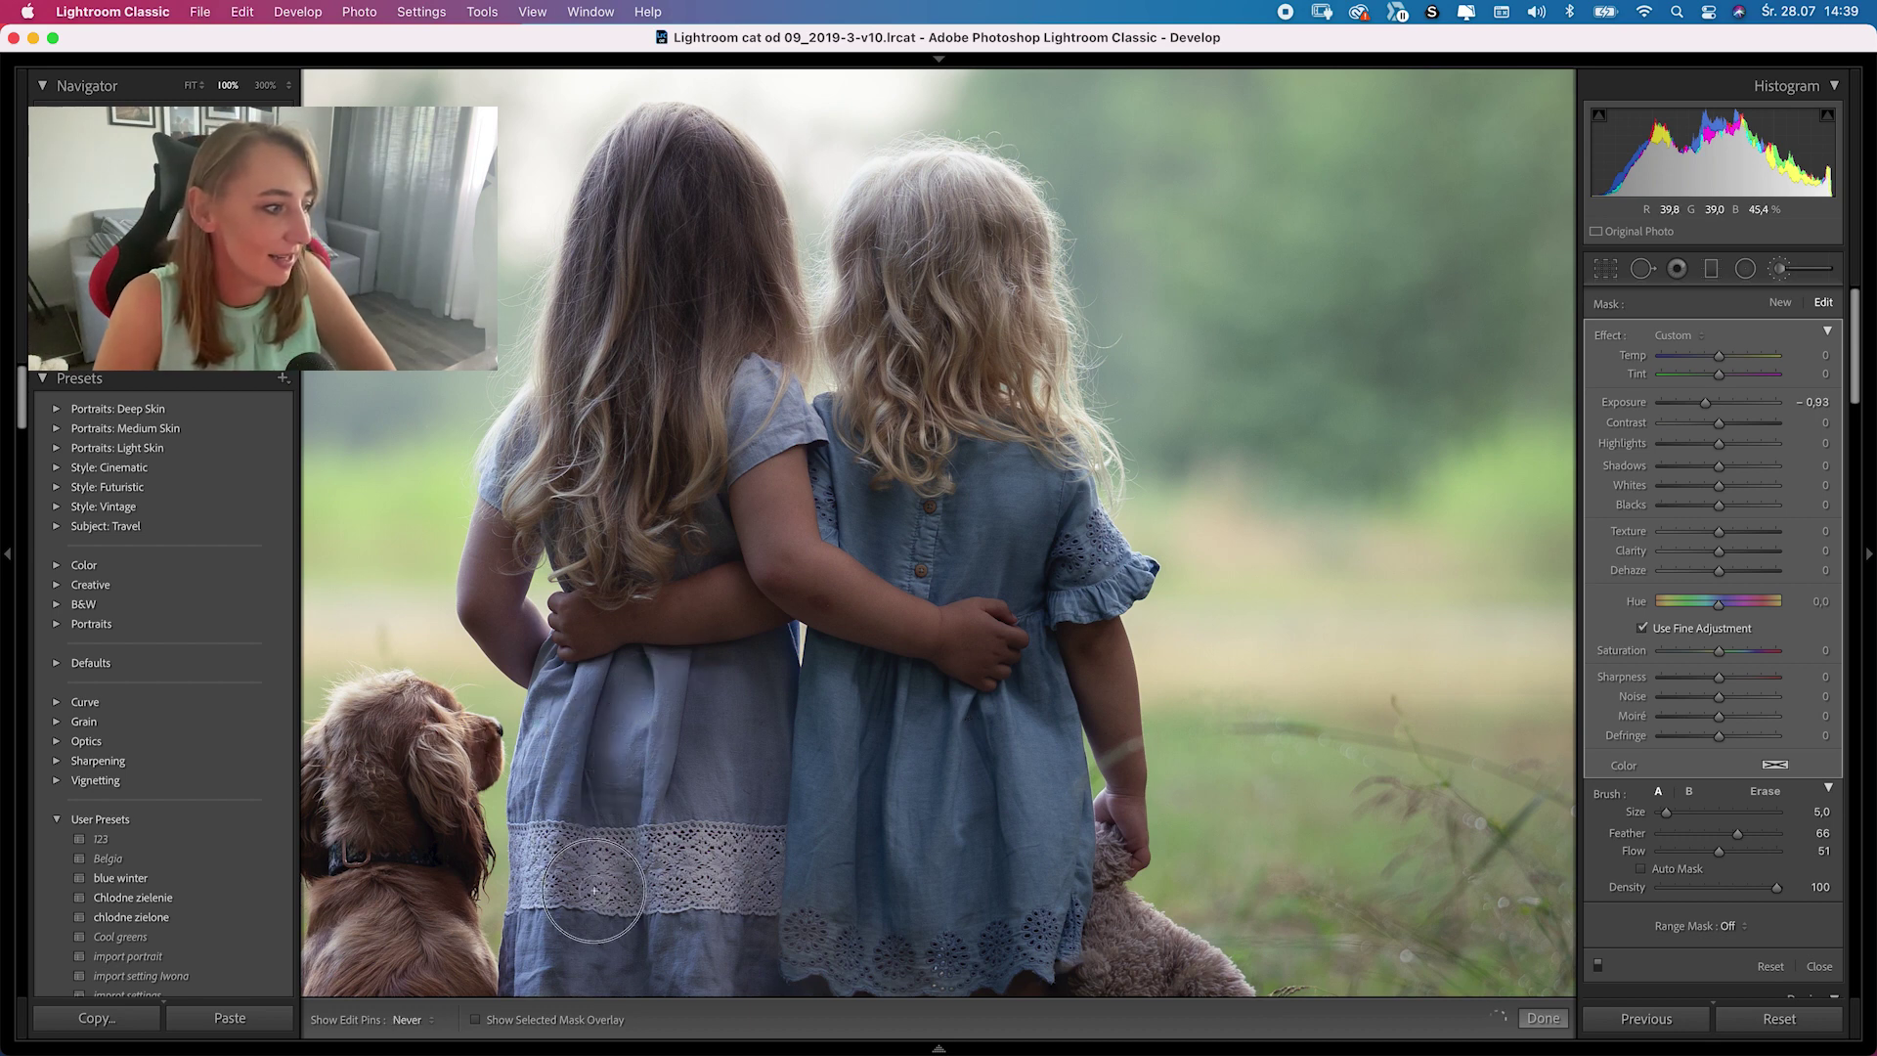
key(h)
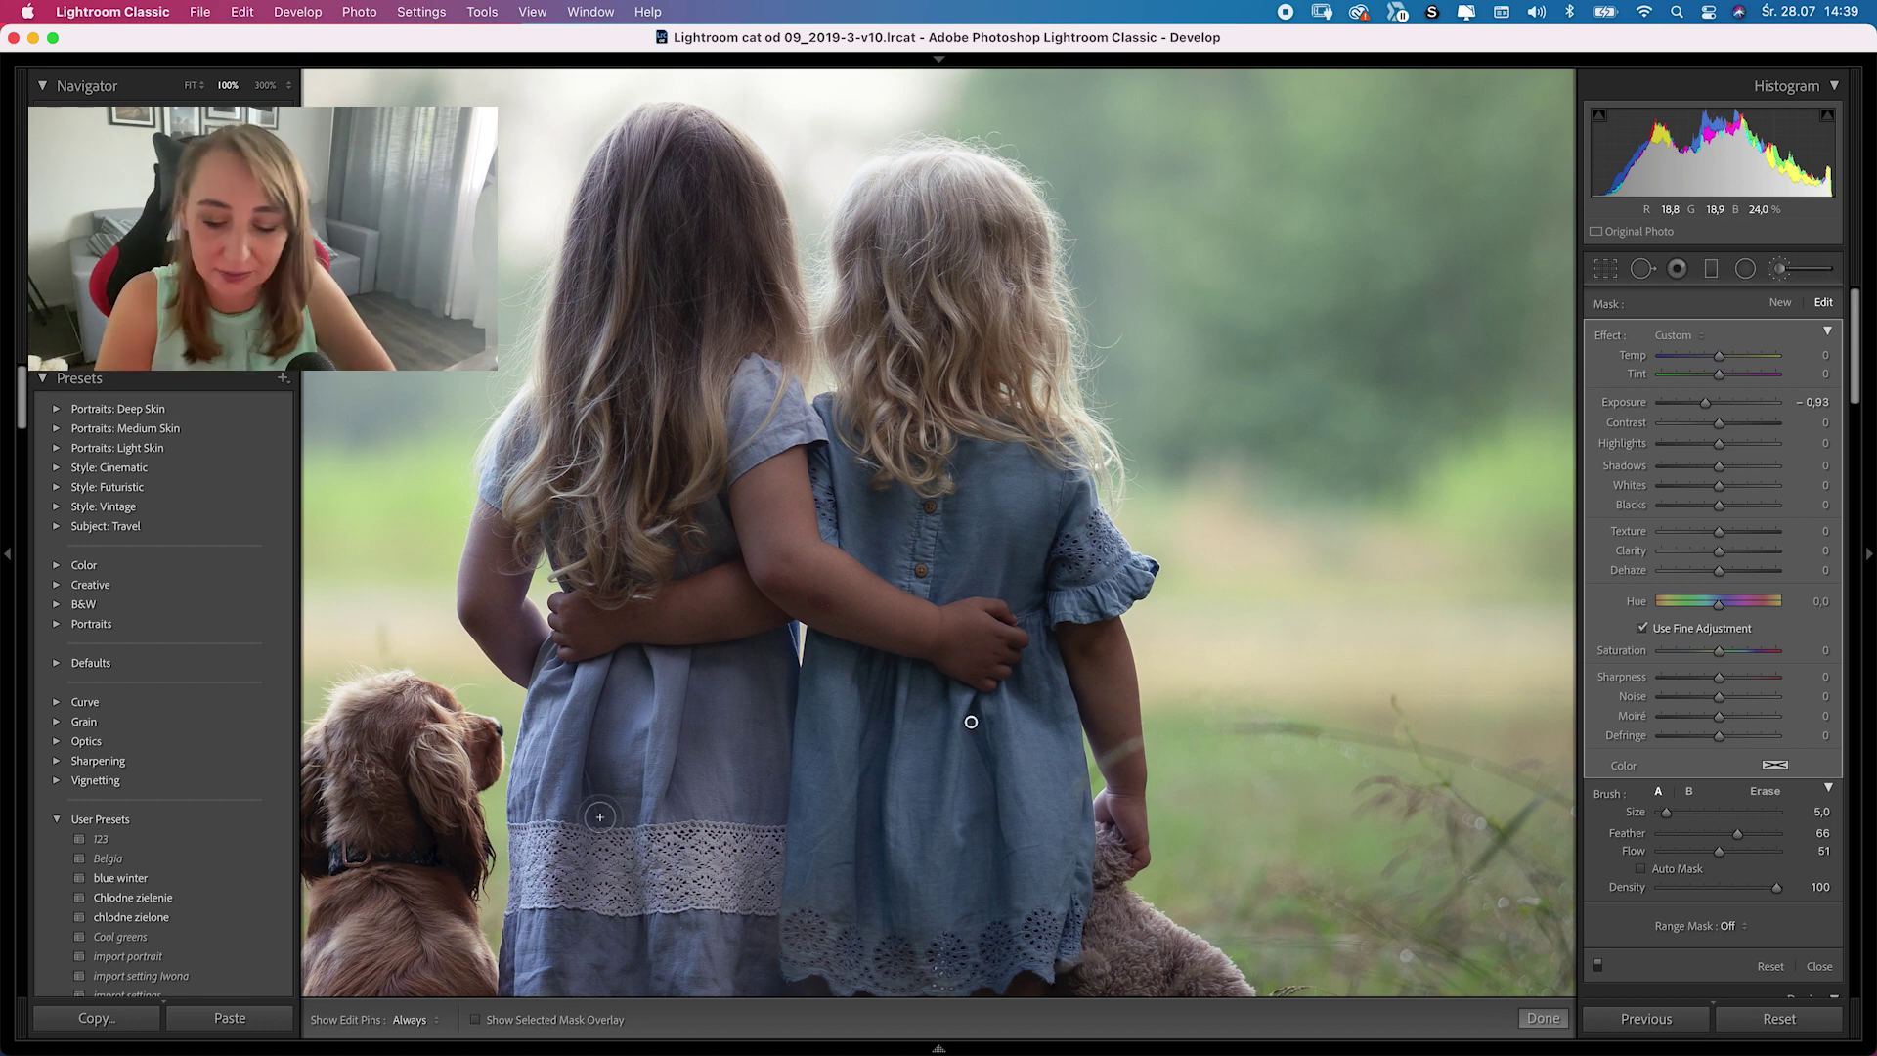
key(h)
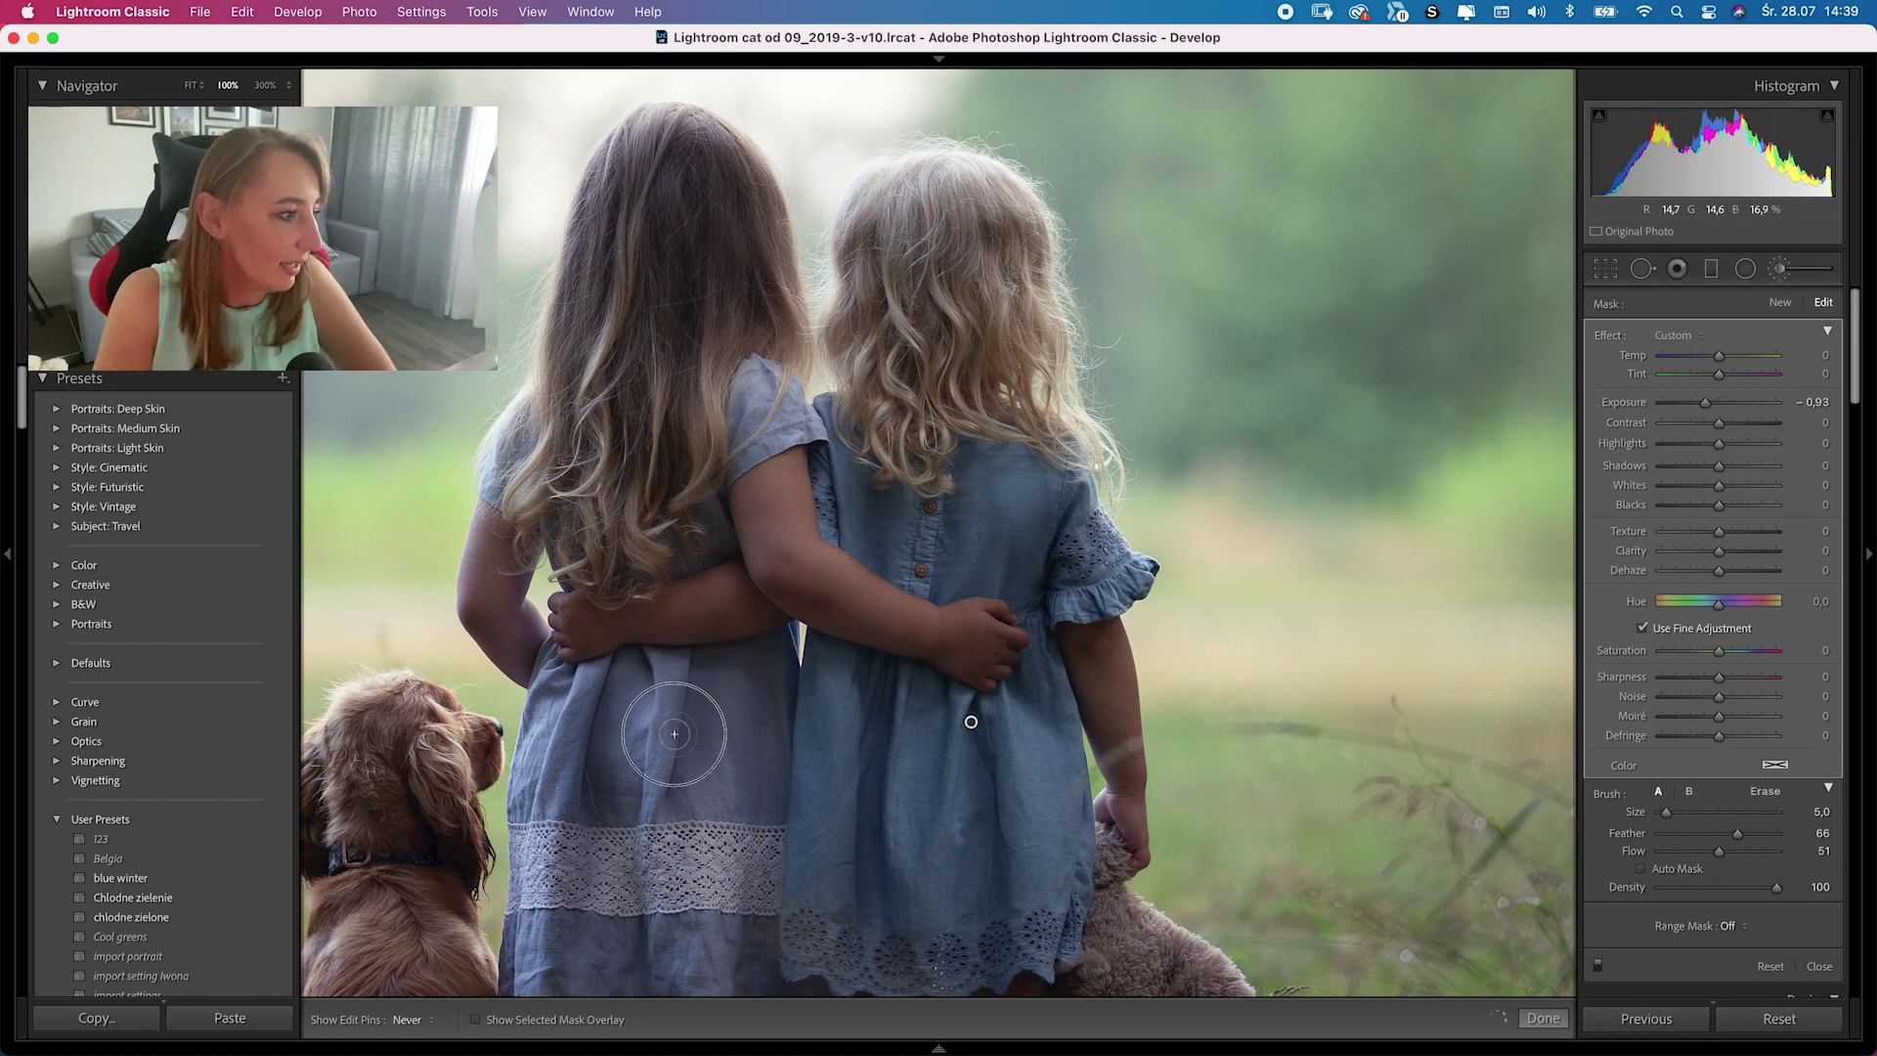
key(h)
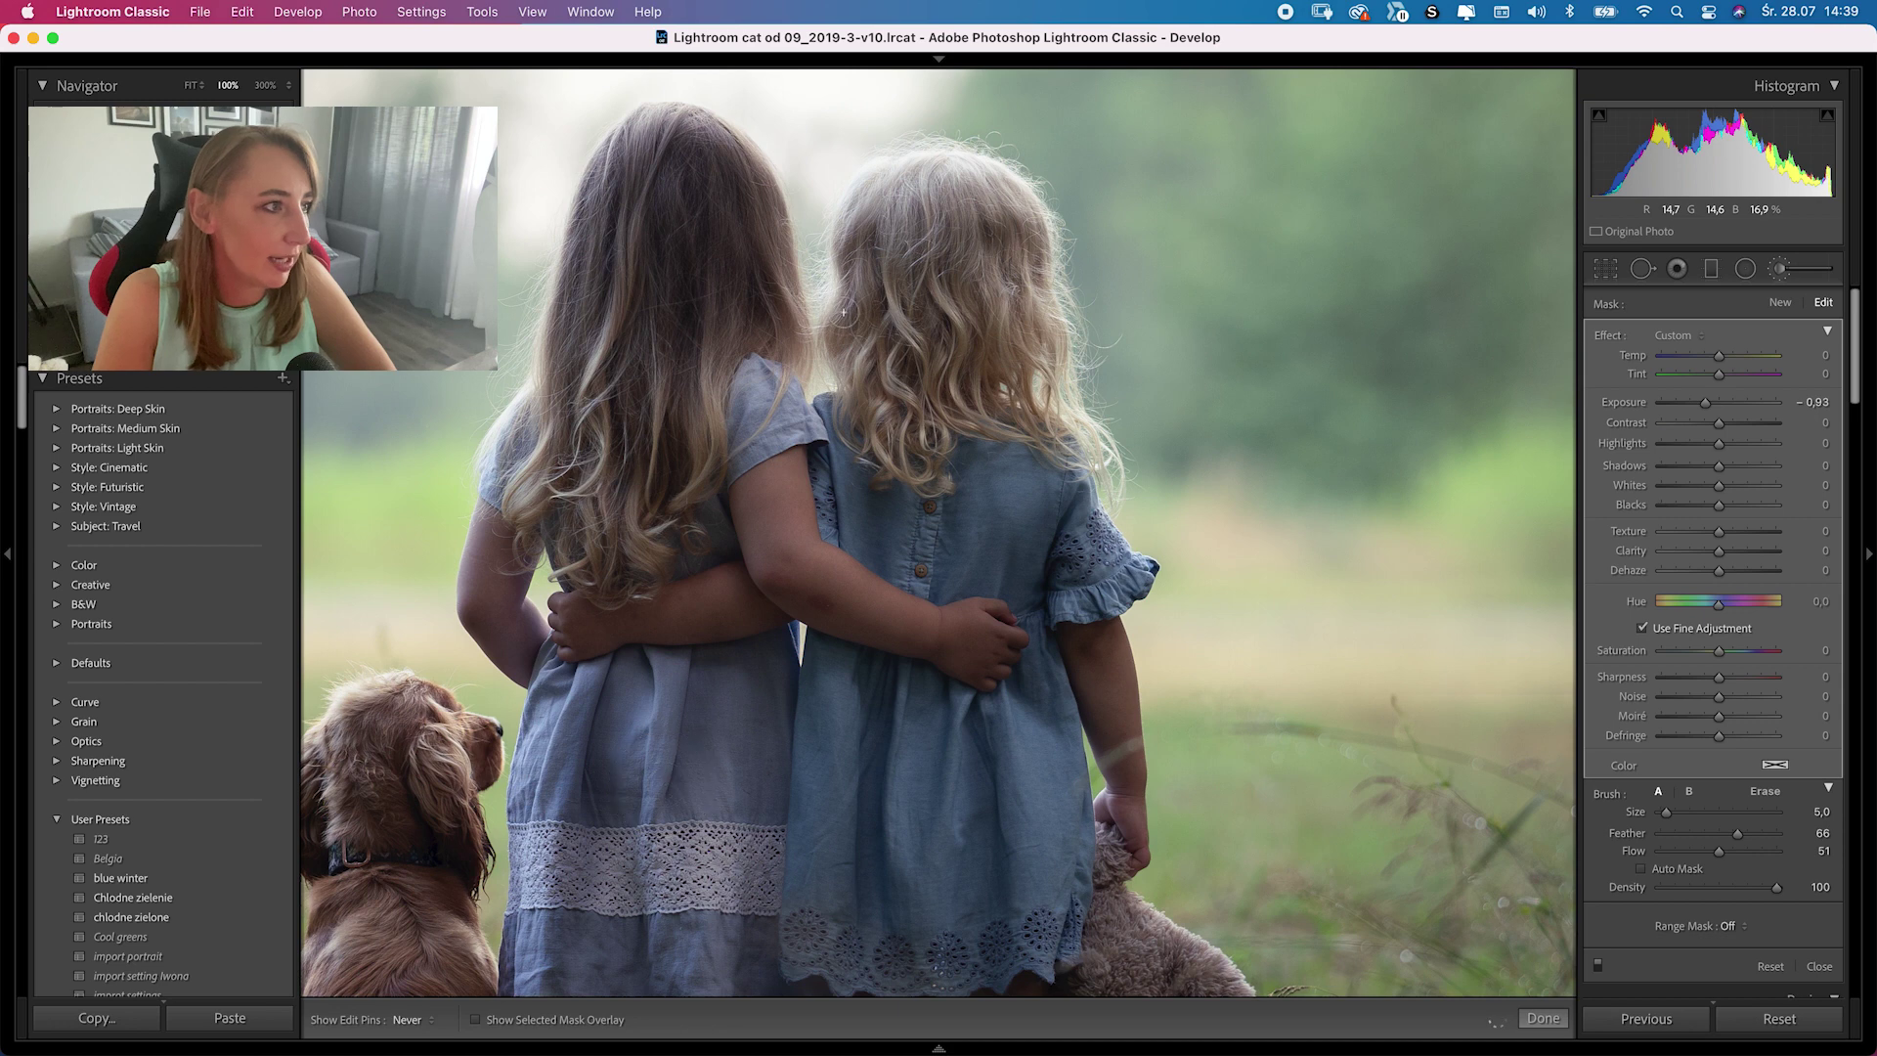
key(h)
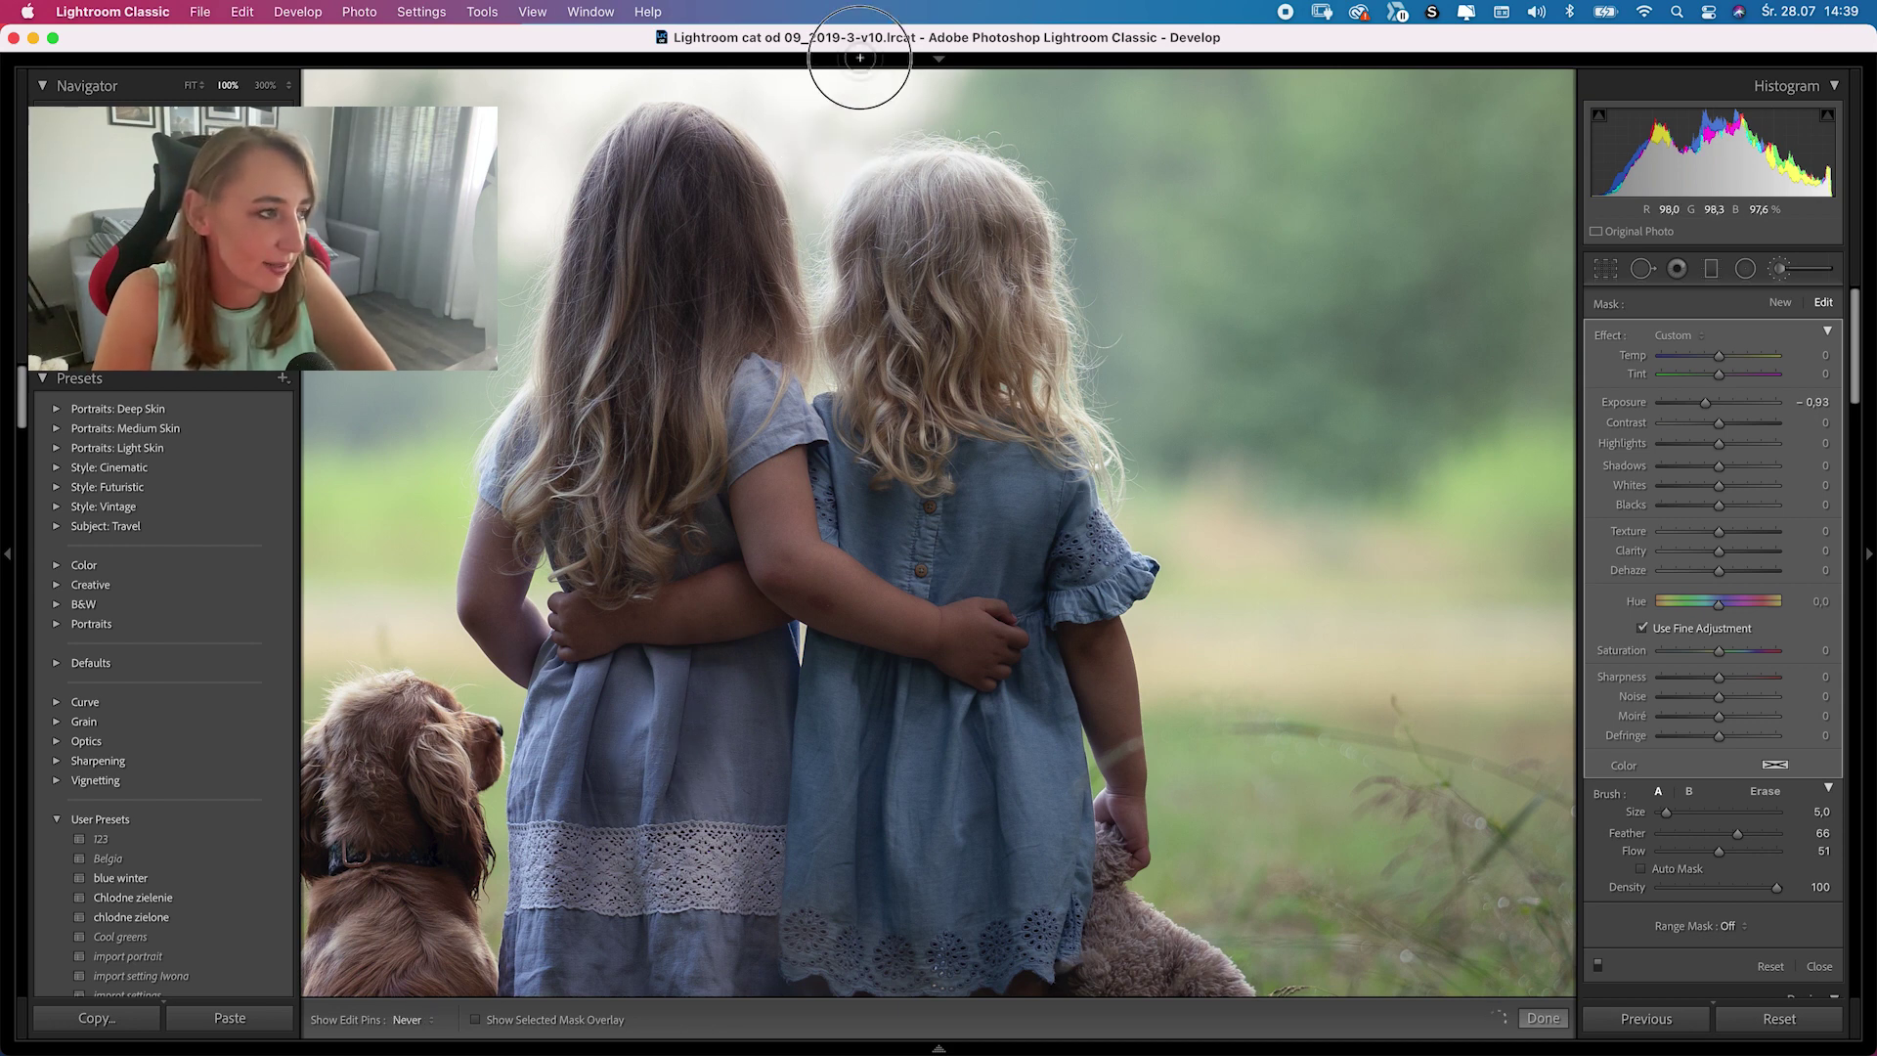
key(h)
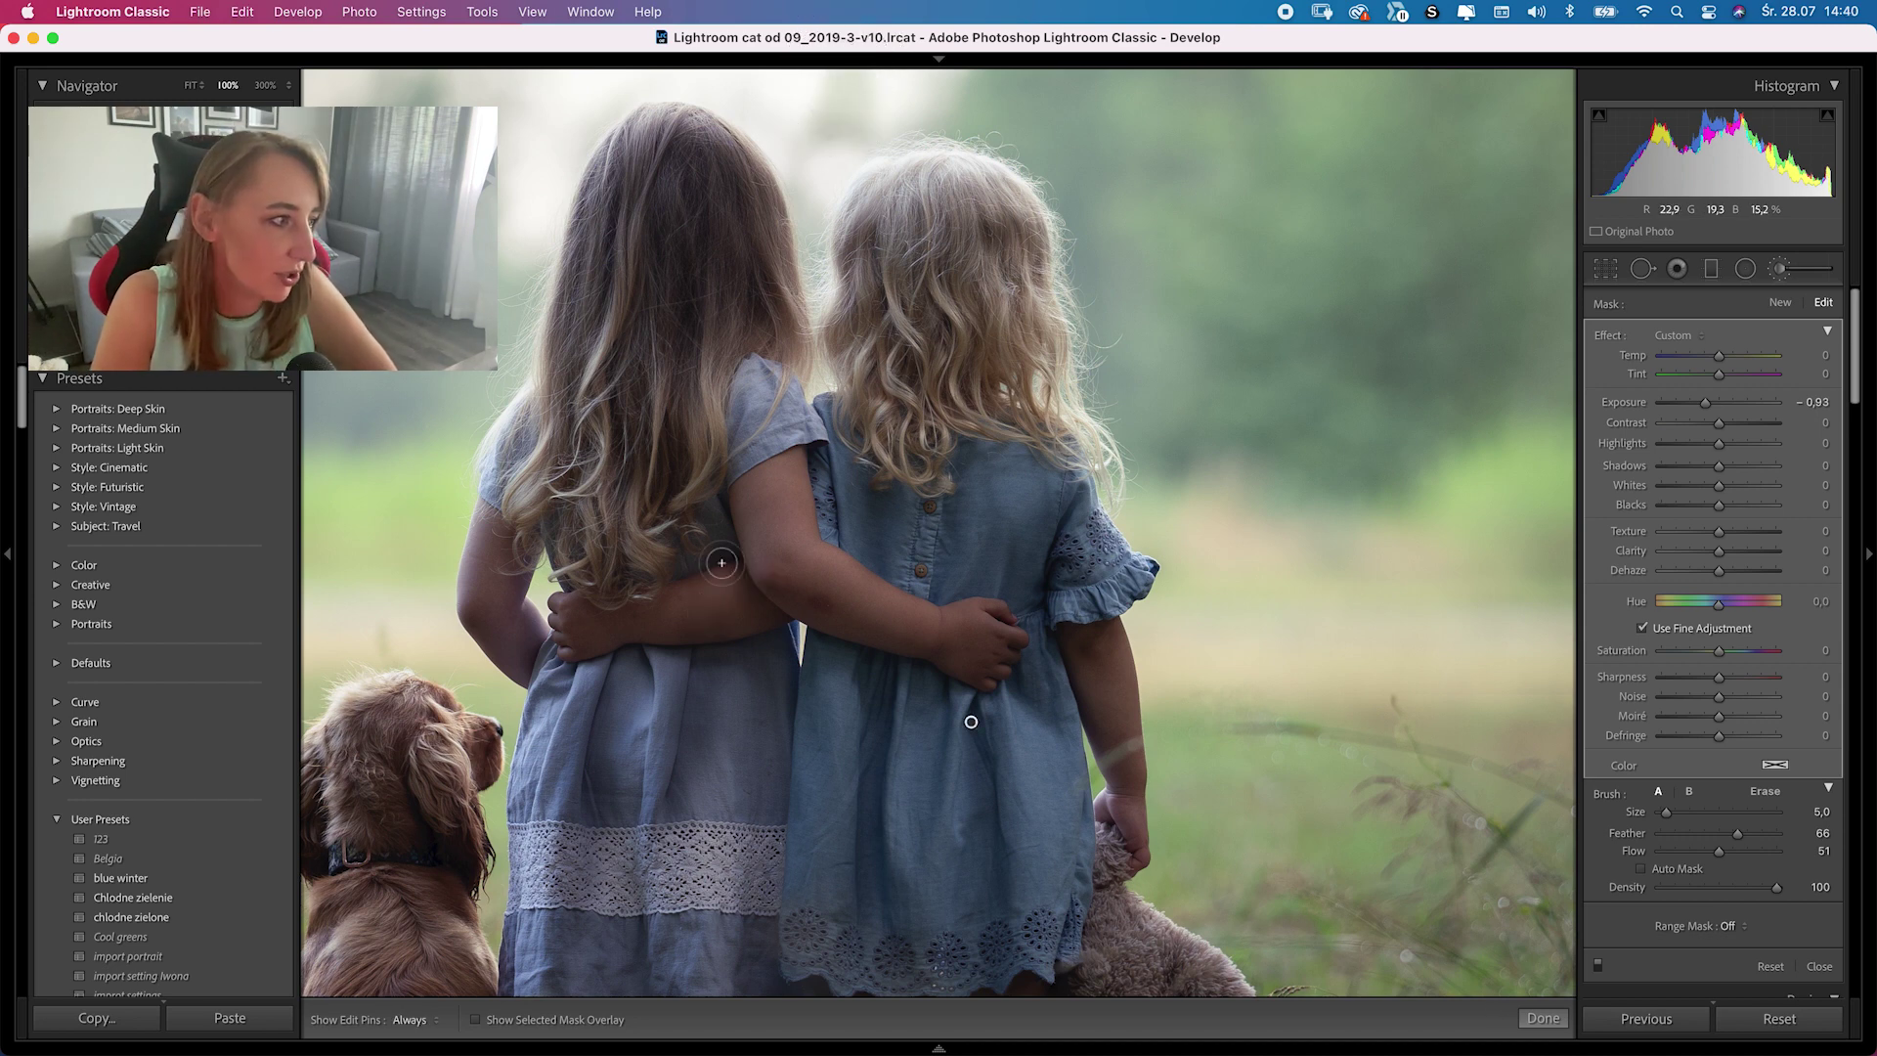
key(h)
key(h)
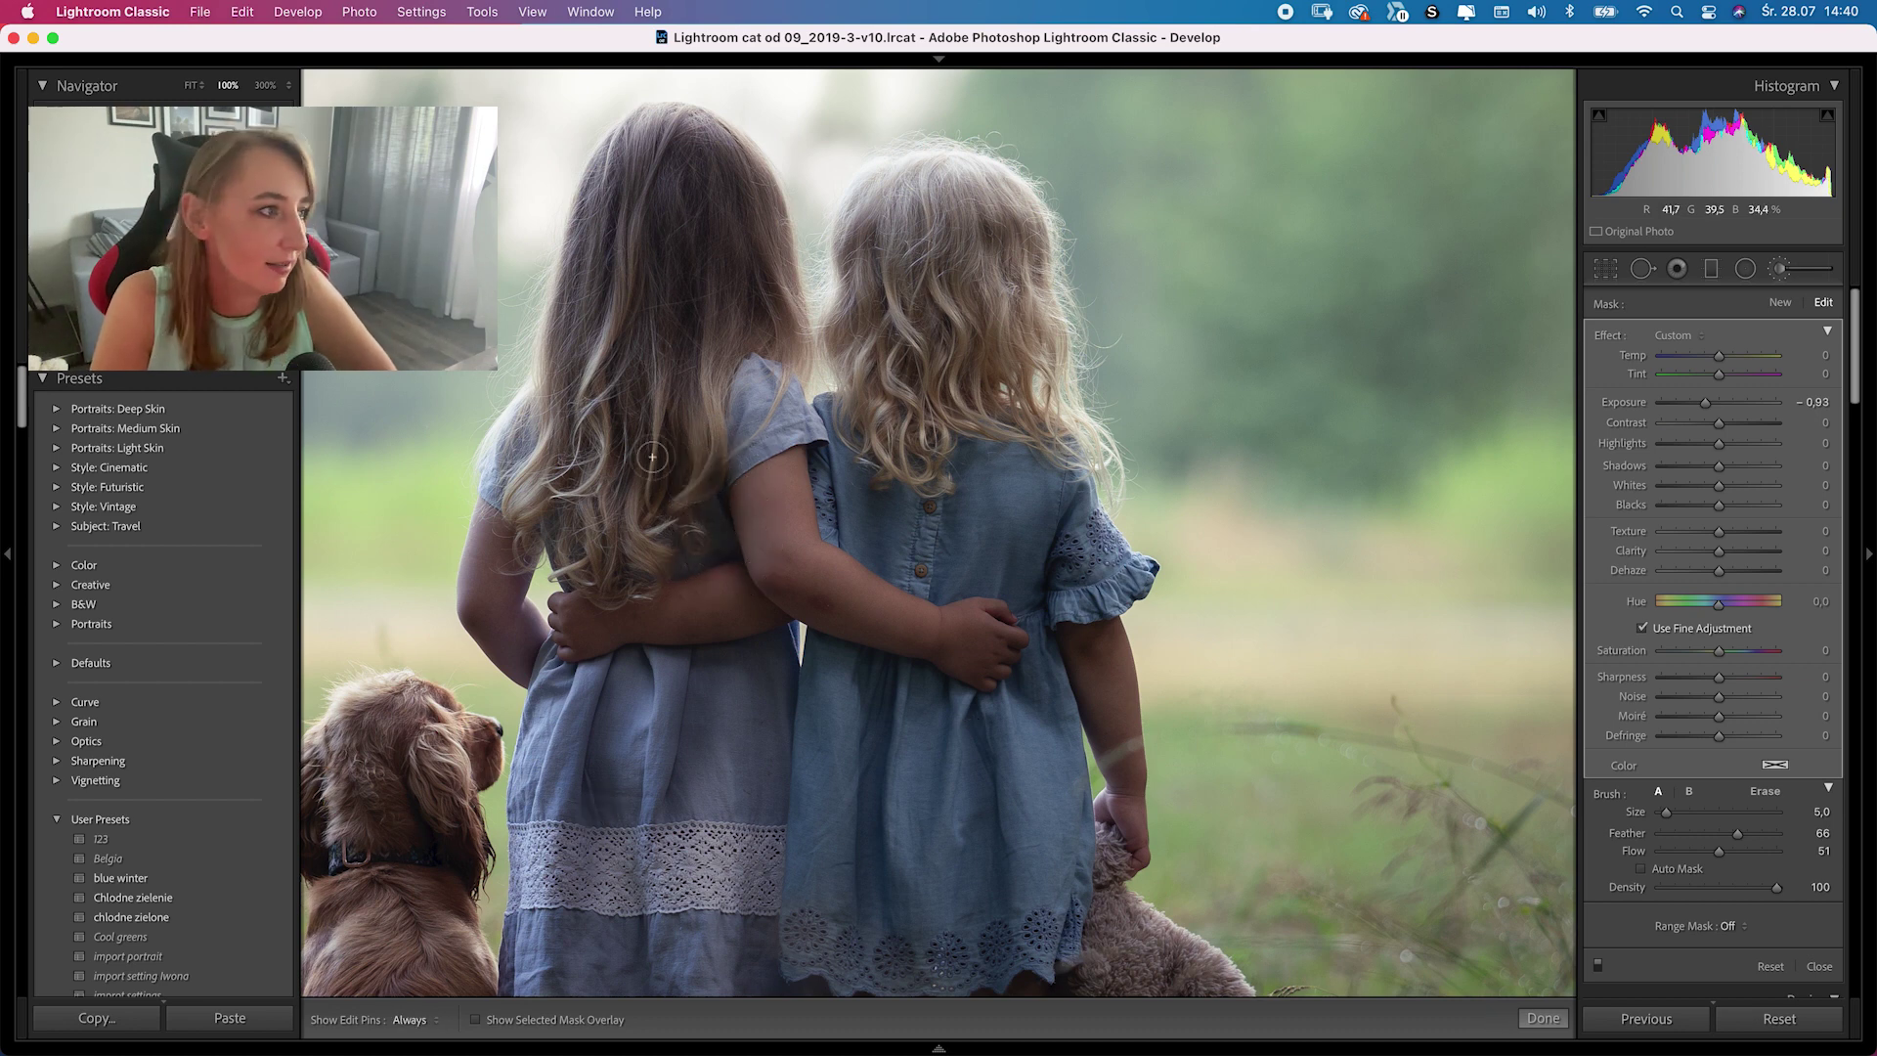
drag(940, 459, 911, 369)
key(h)
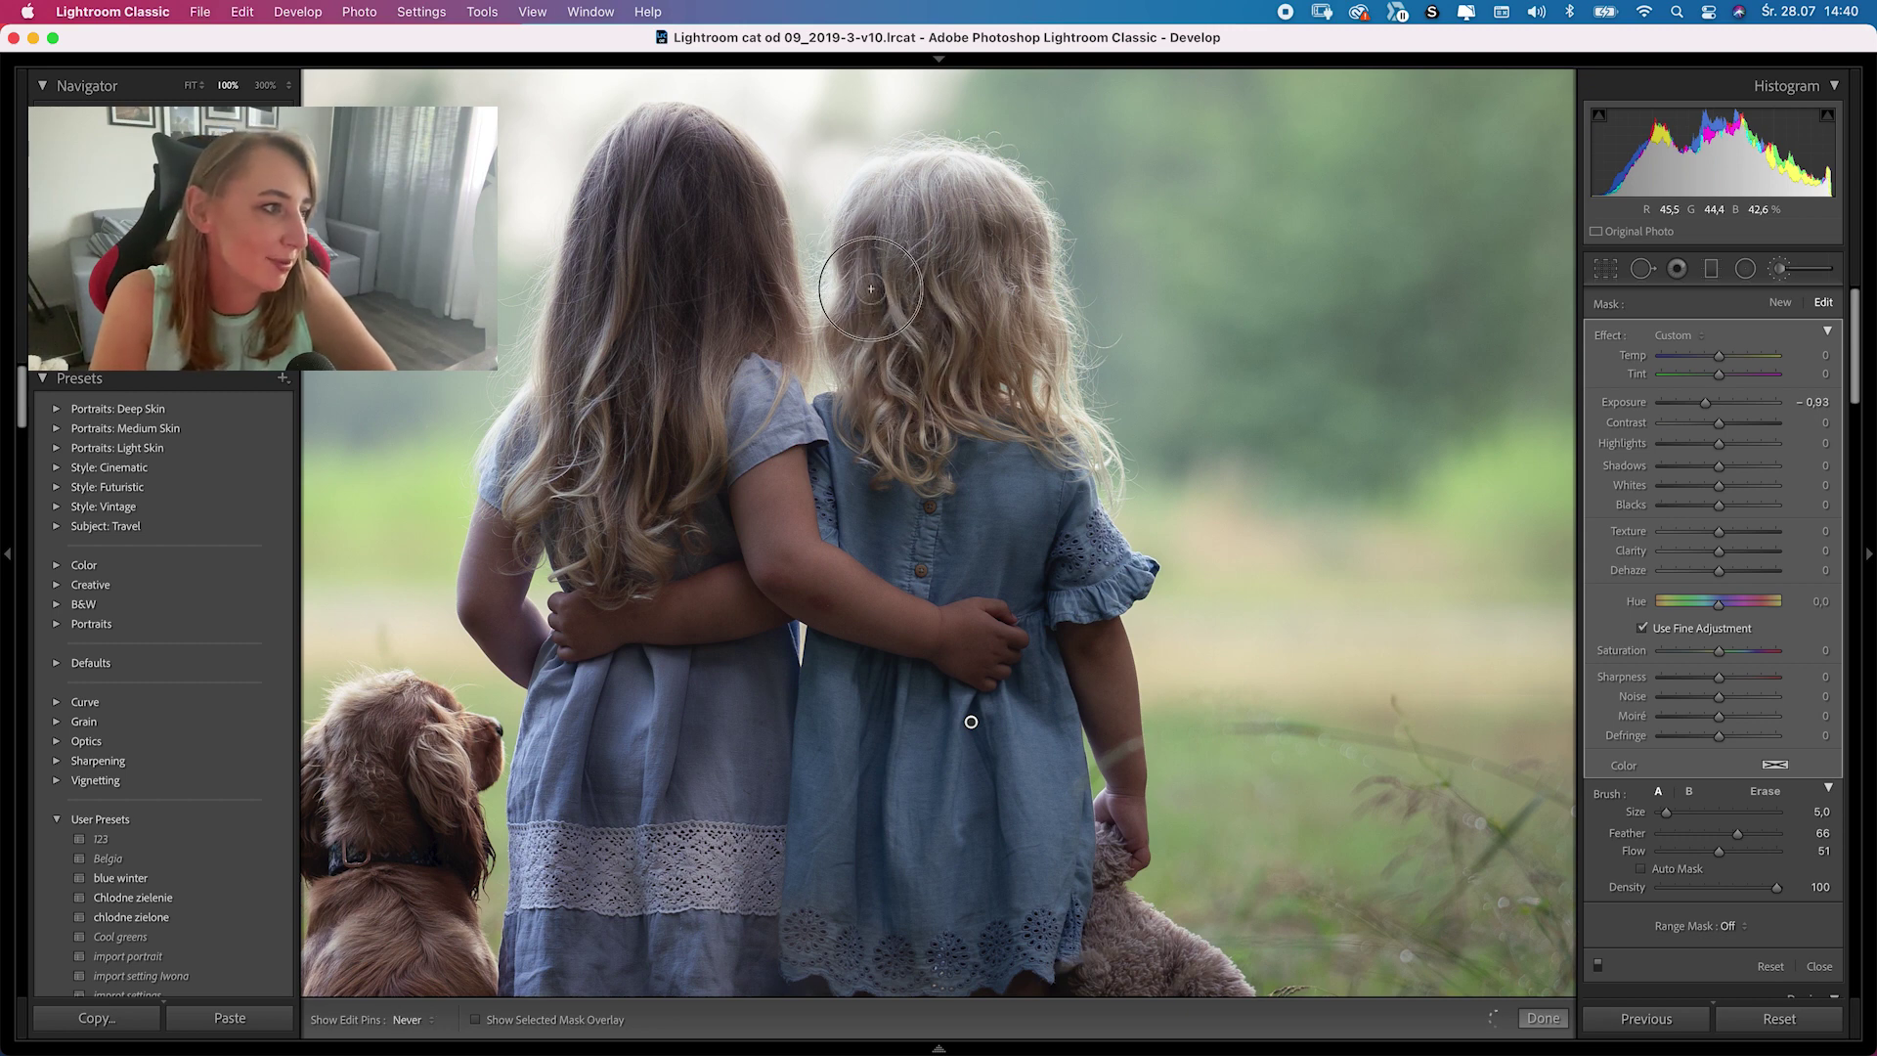
key(h)
key(h)
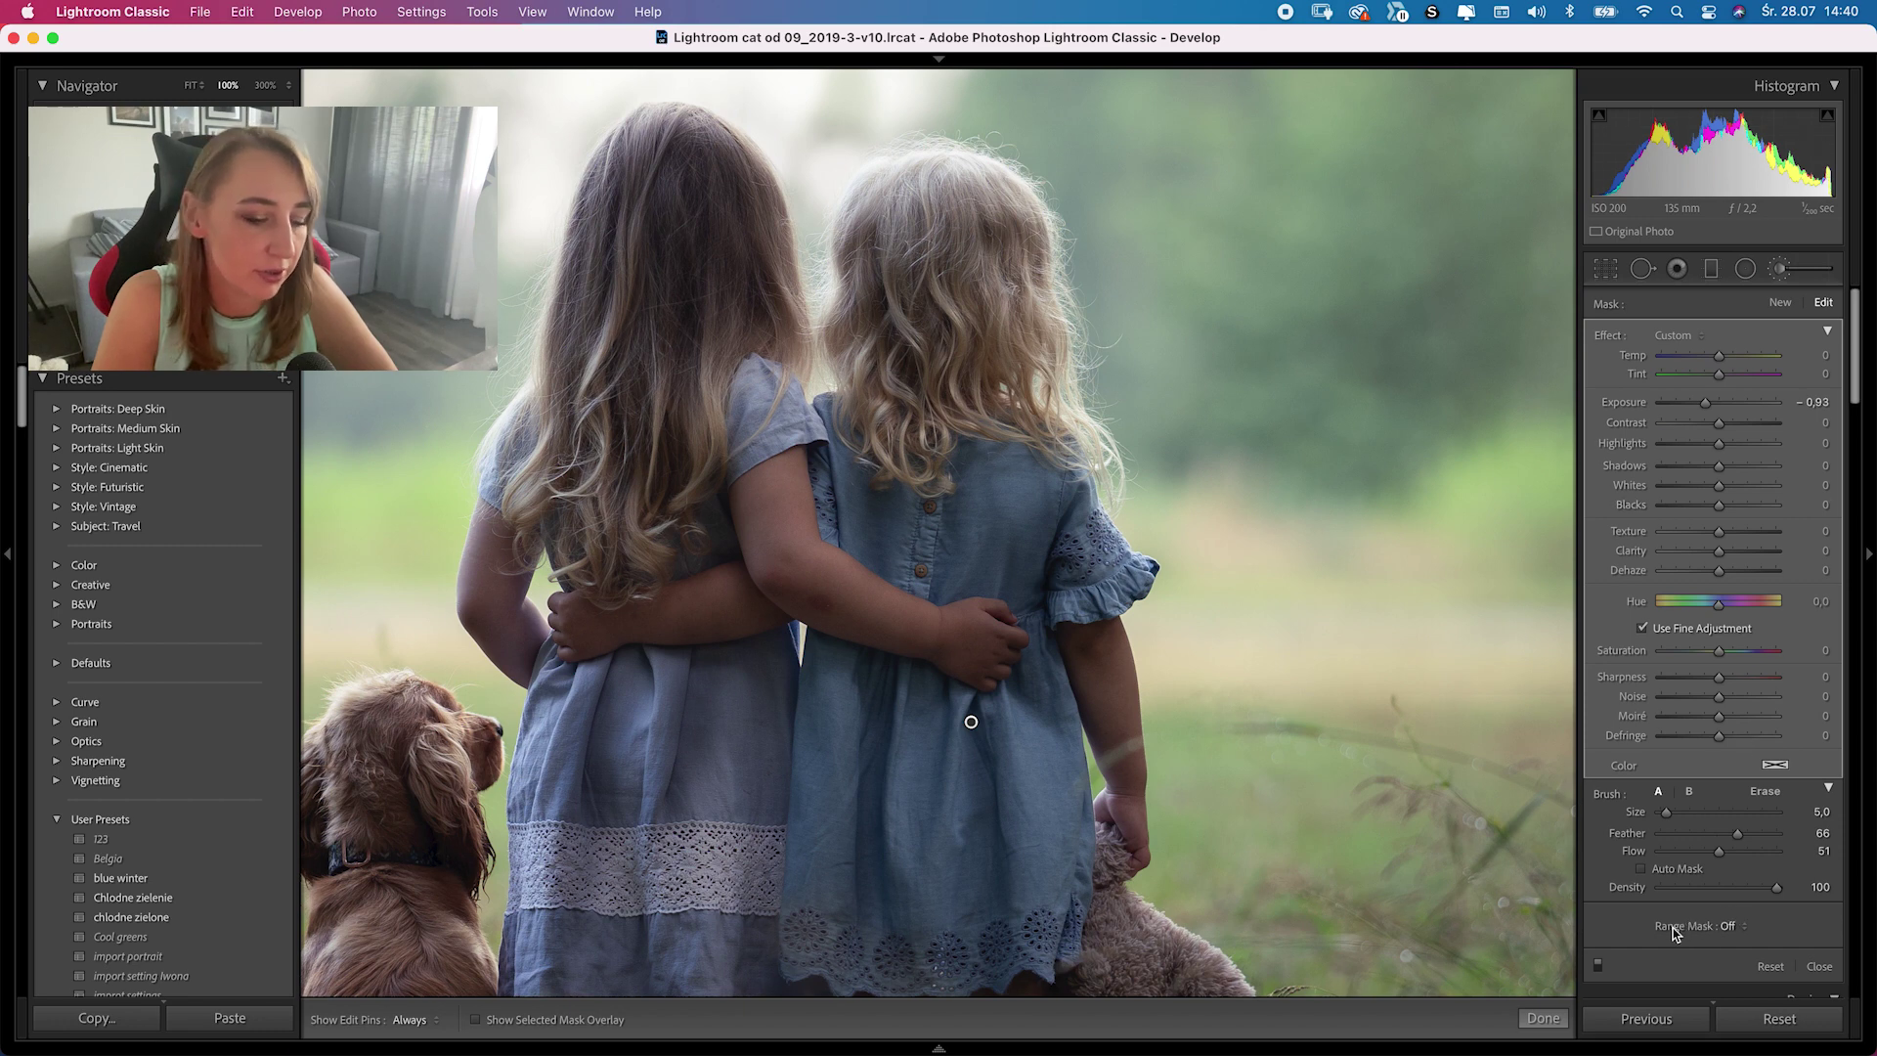
- Limit the darkening brush with a Luminance range mask at Range 0/100, Smoothness 50
click(1732, 926)
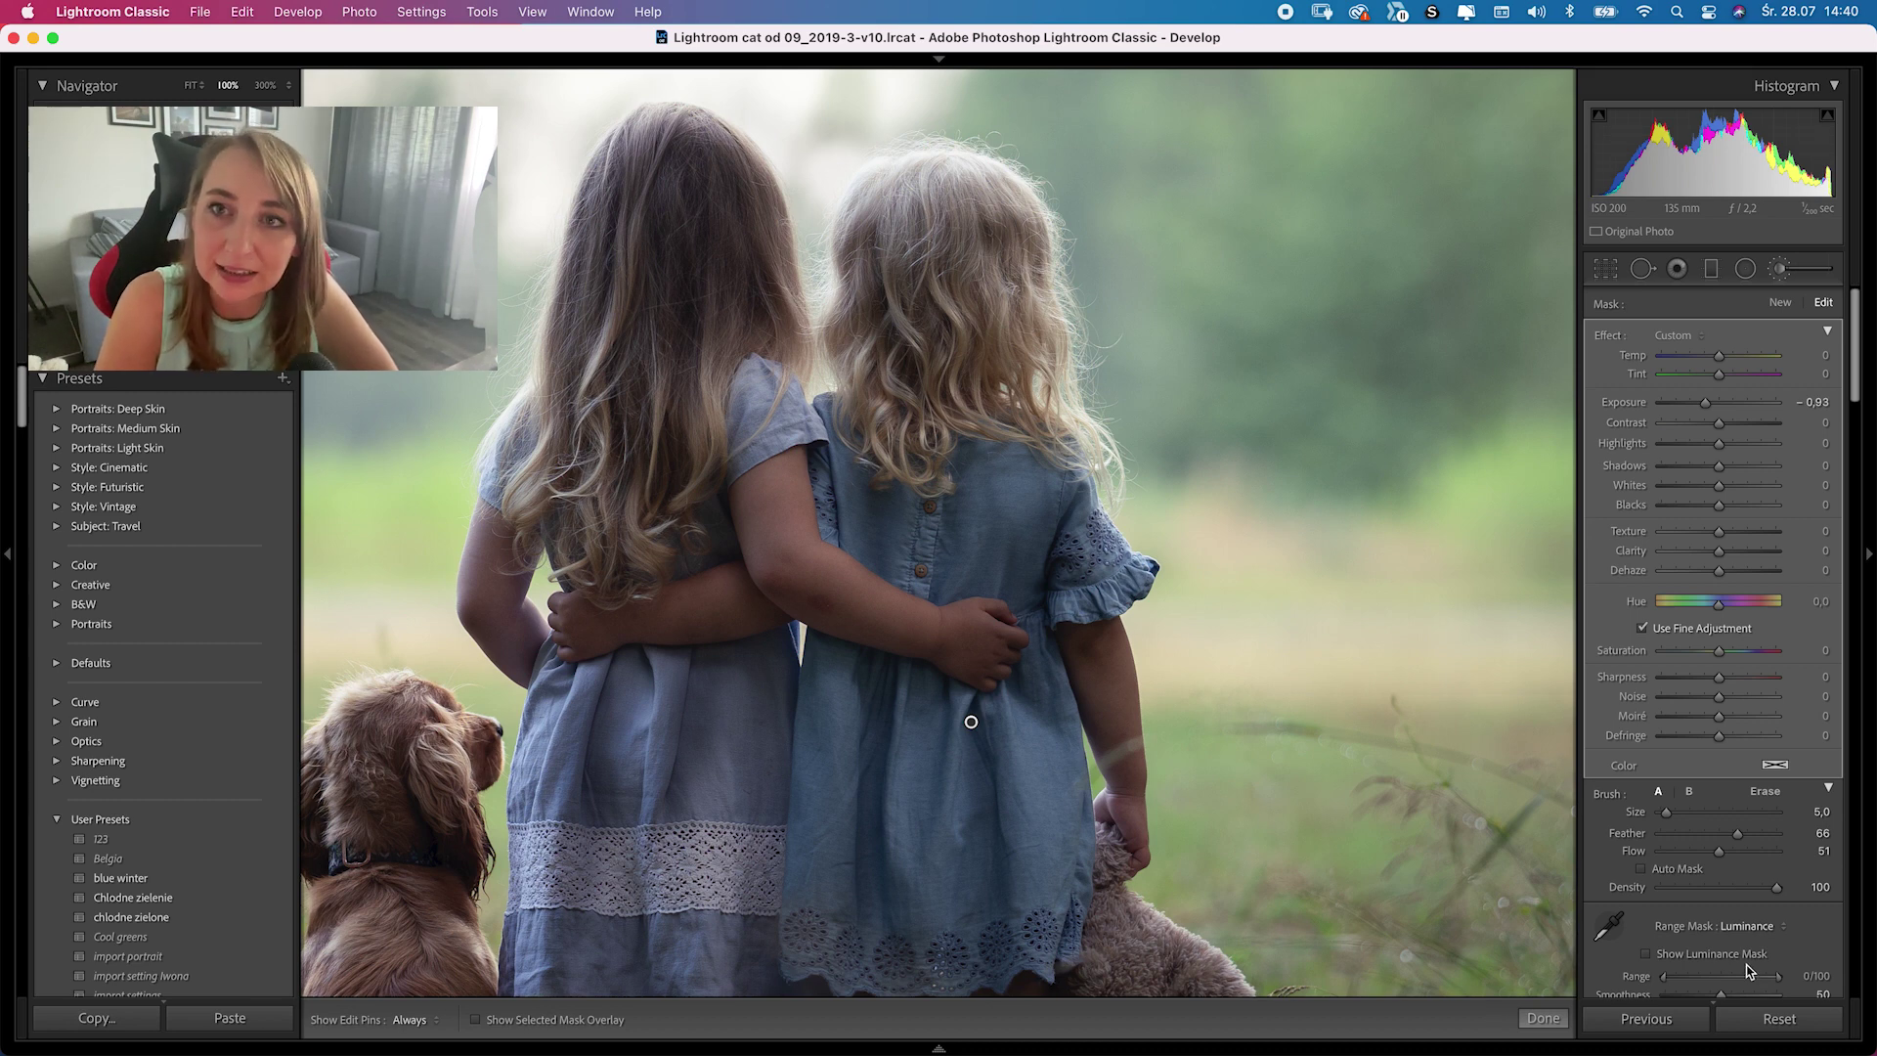
scroll(1749, 970, down, 2)
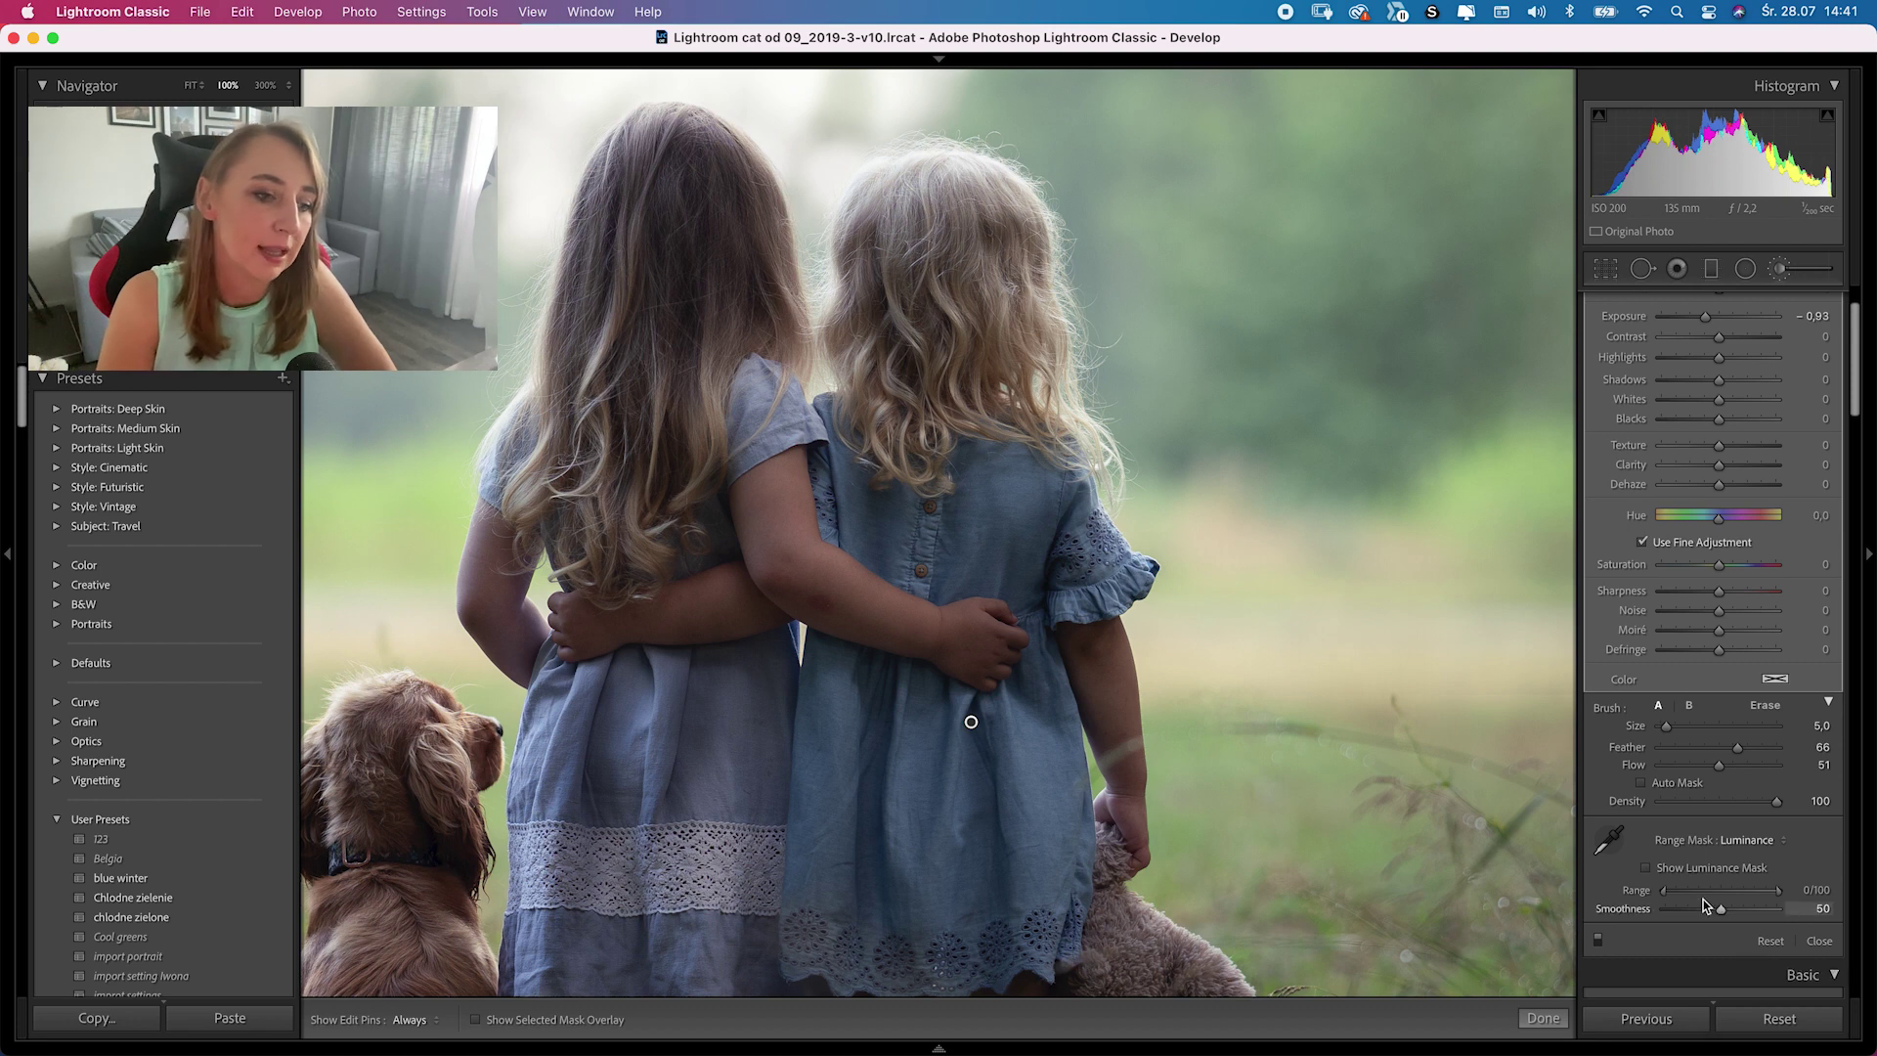
- Show the luminance mask preview and paint the darkening onto the left girl's hair
click(1645, 869)
key(h)
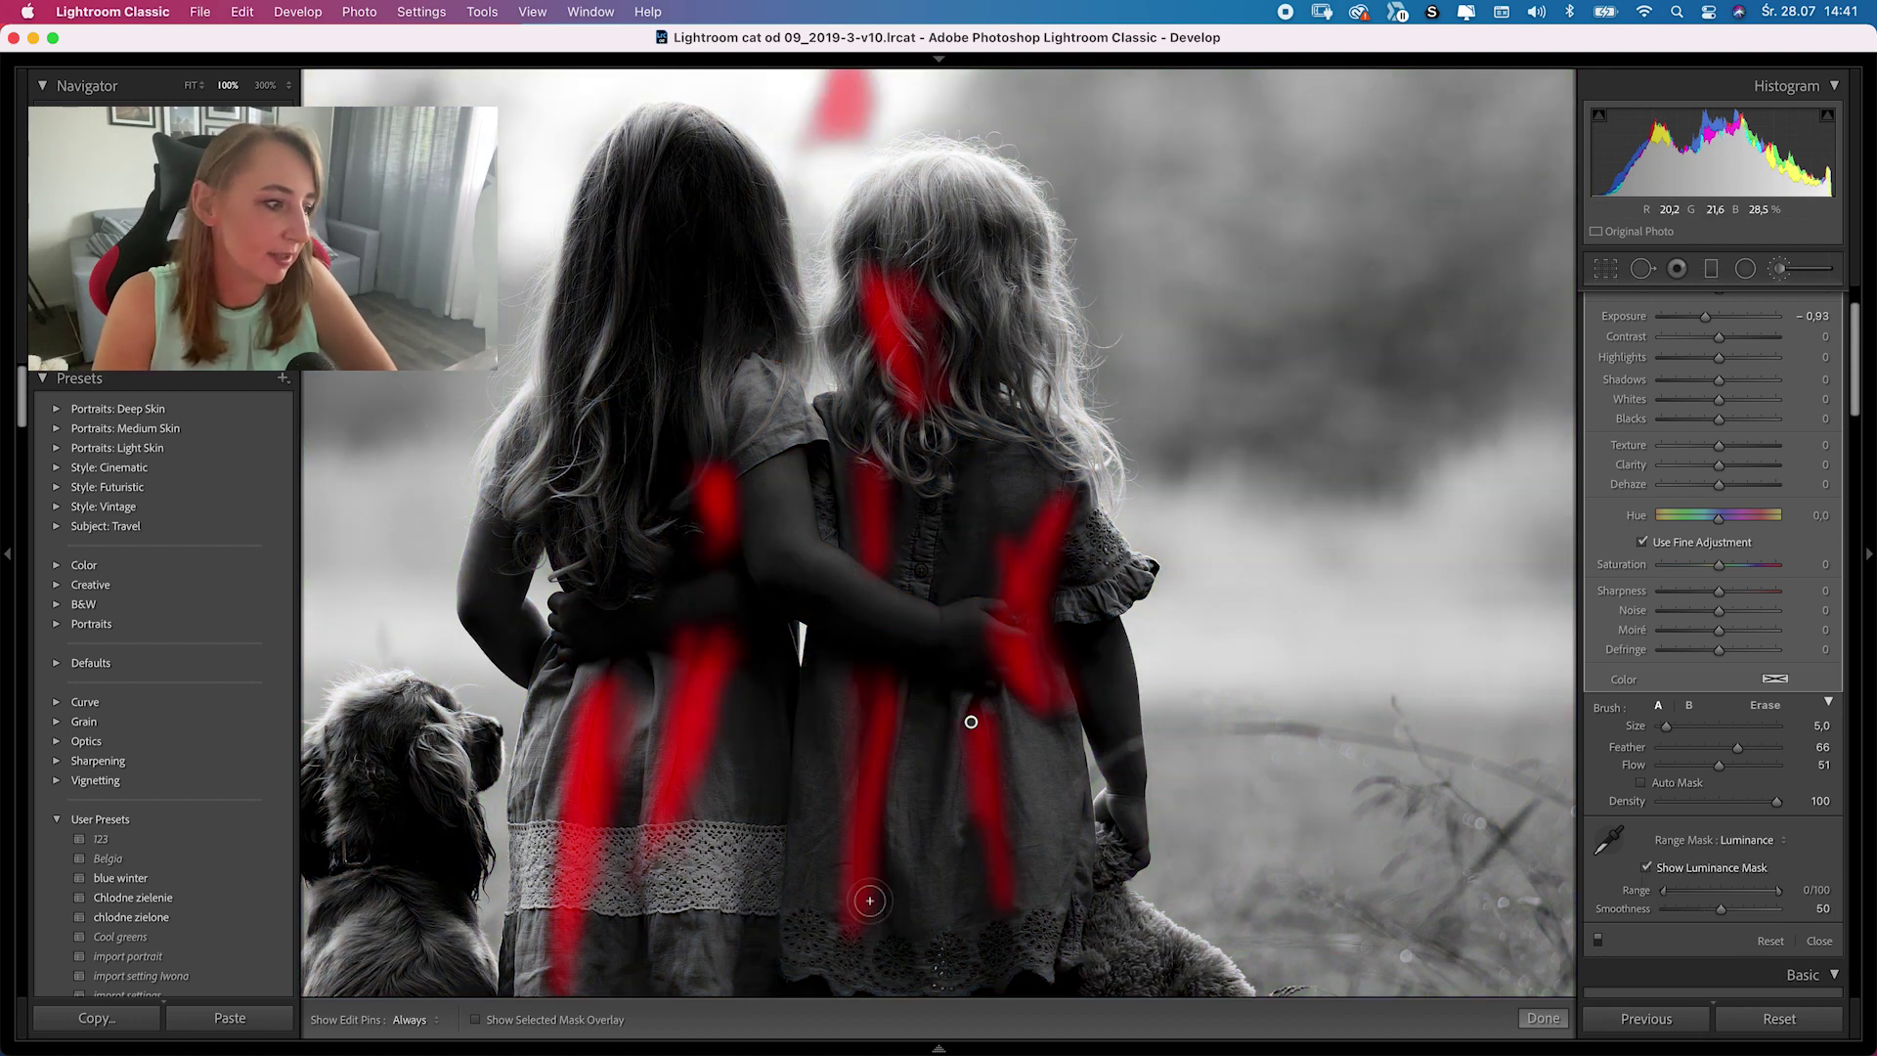
key(h)
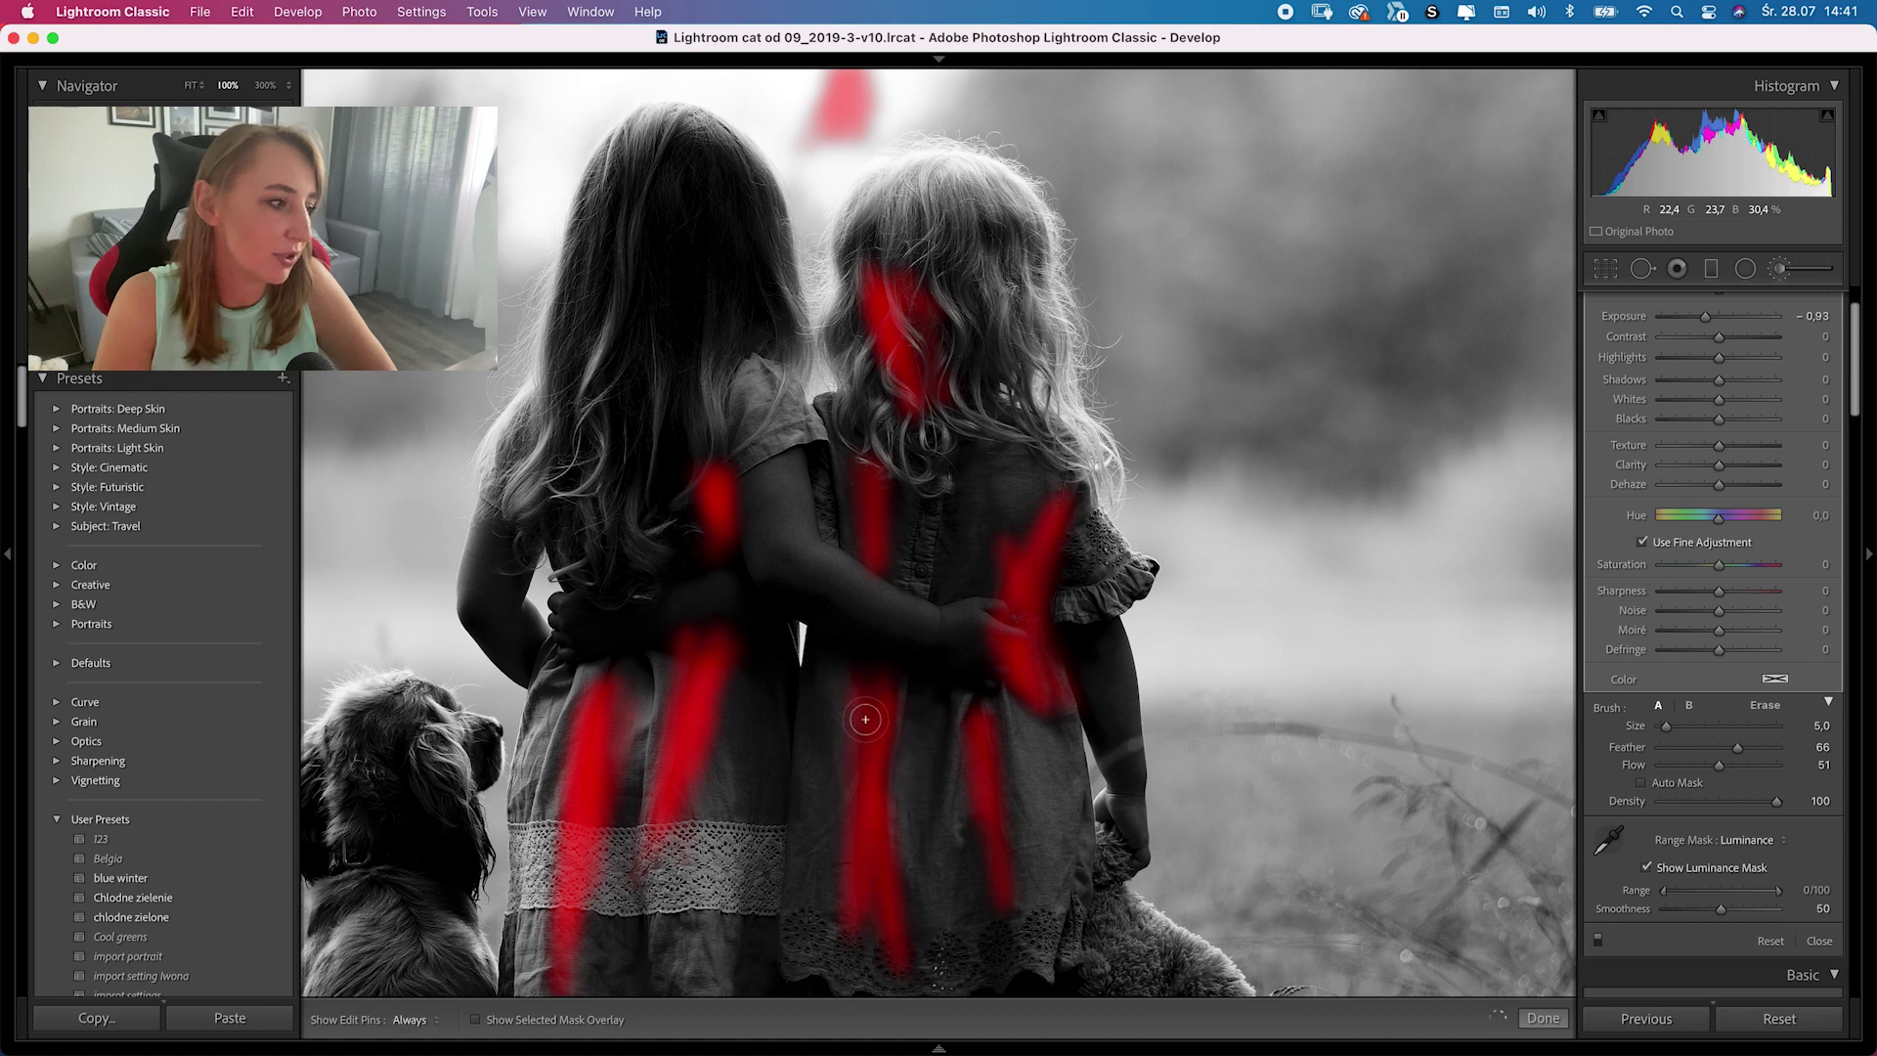
key(h)
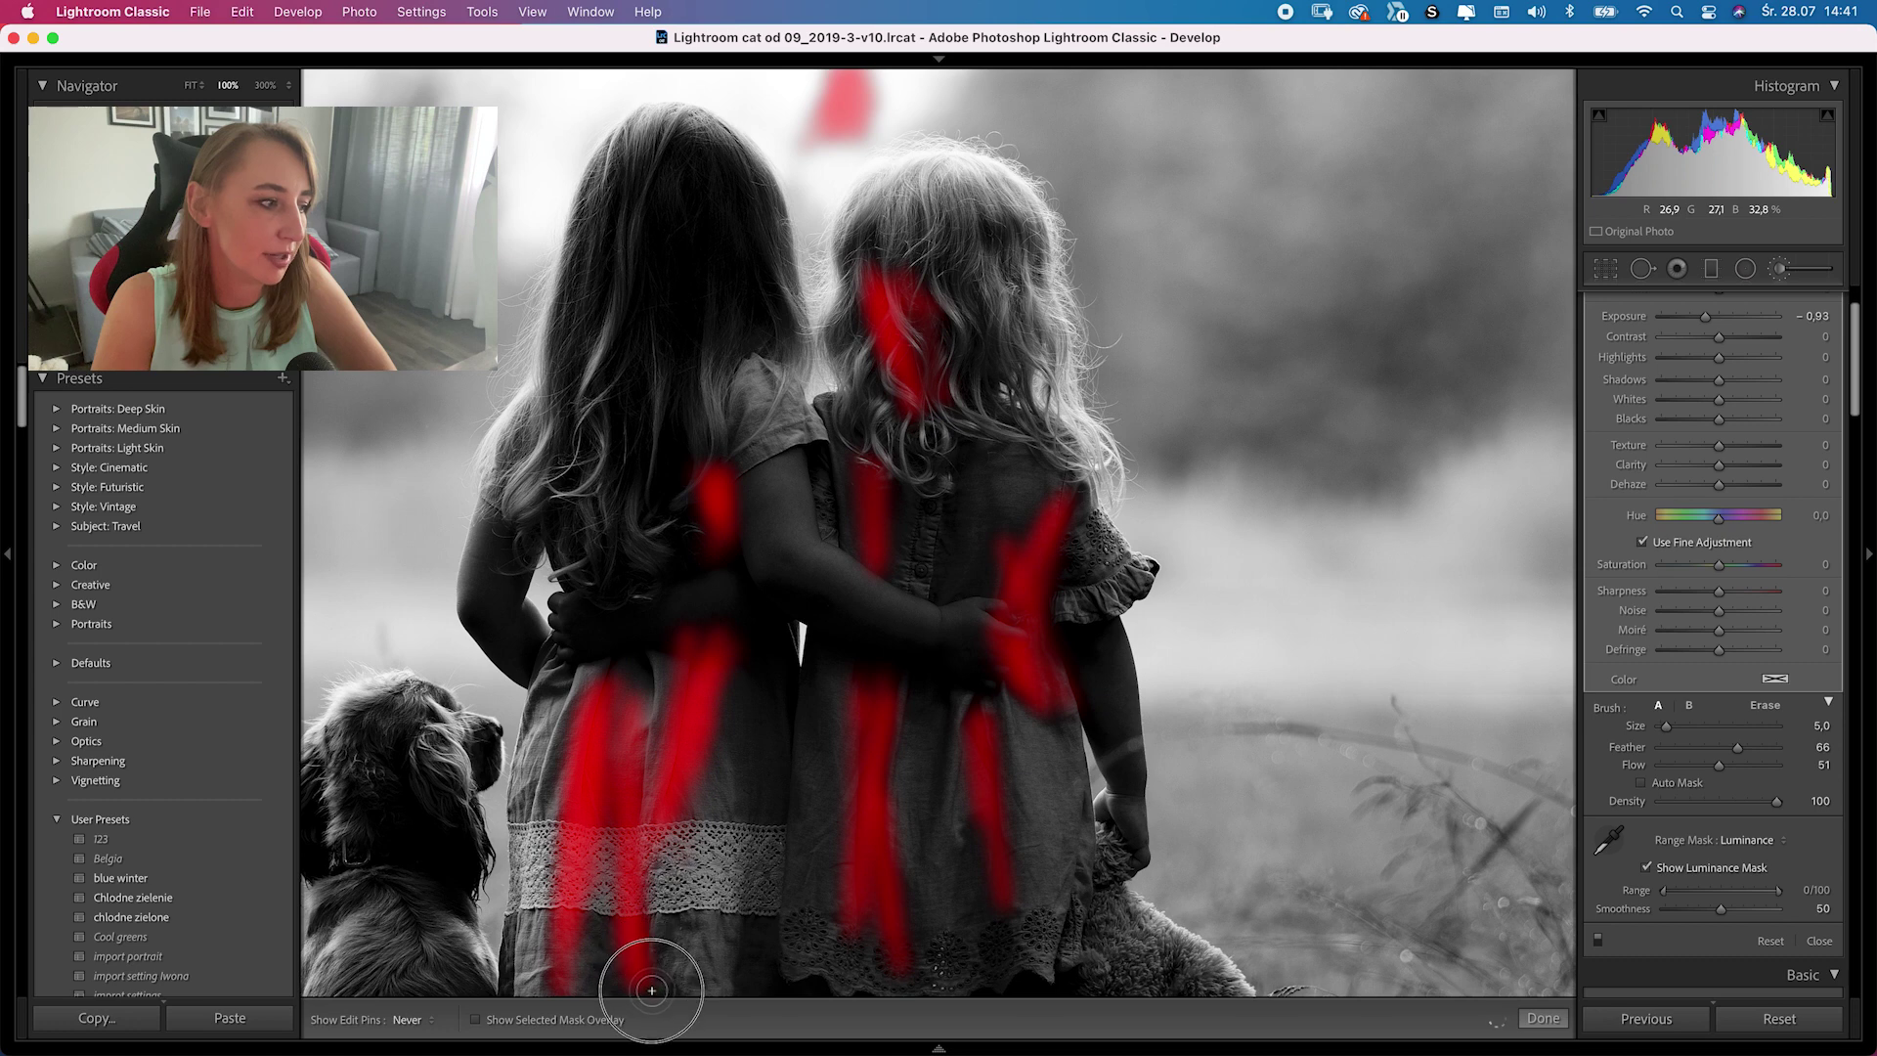
key(h)
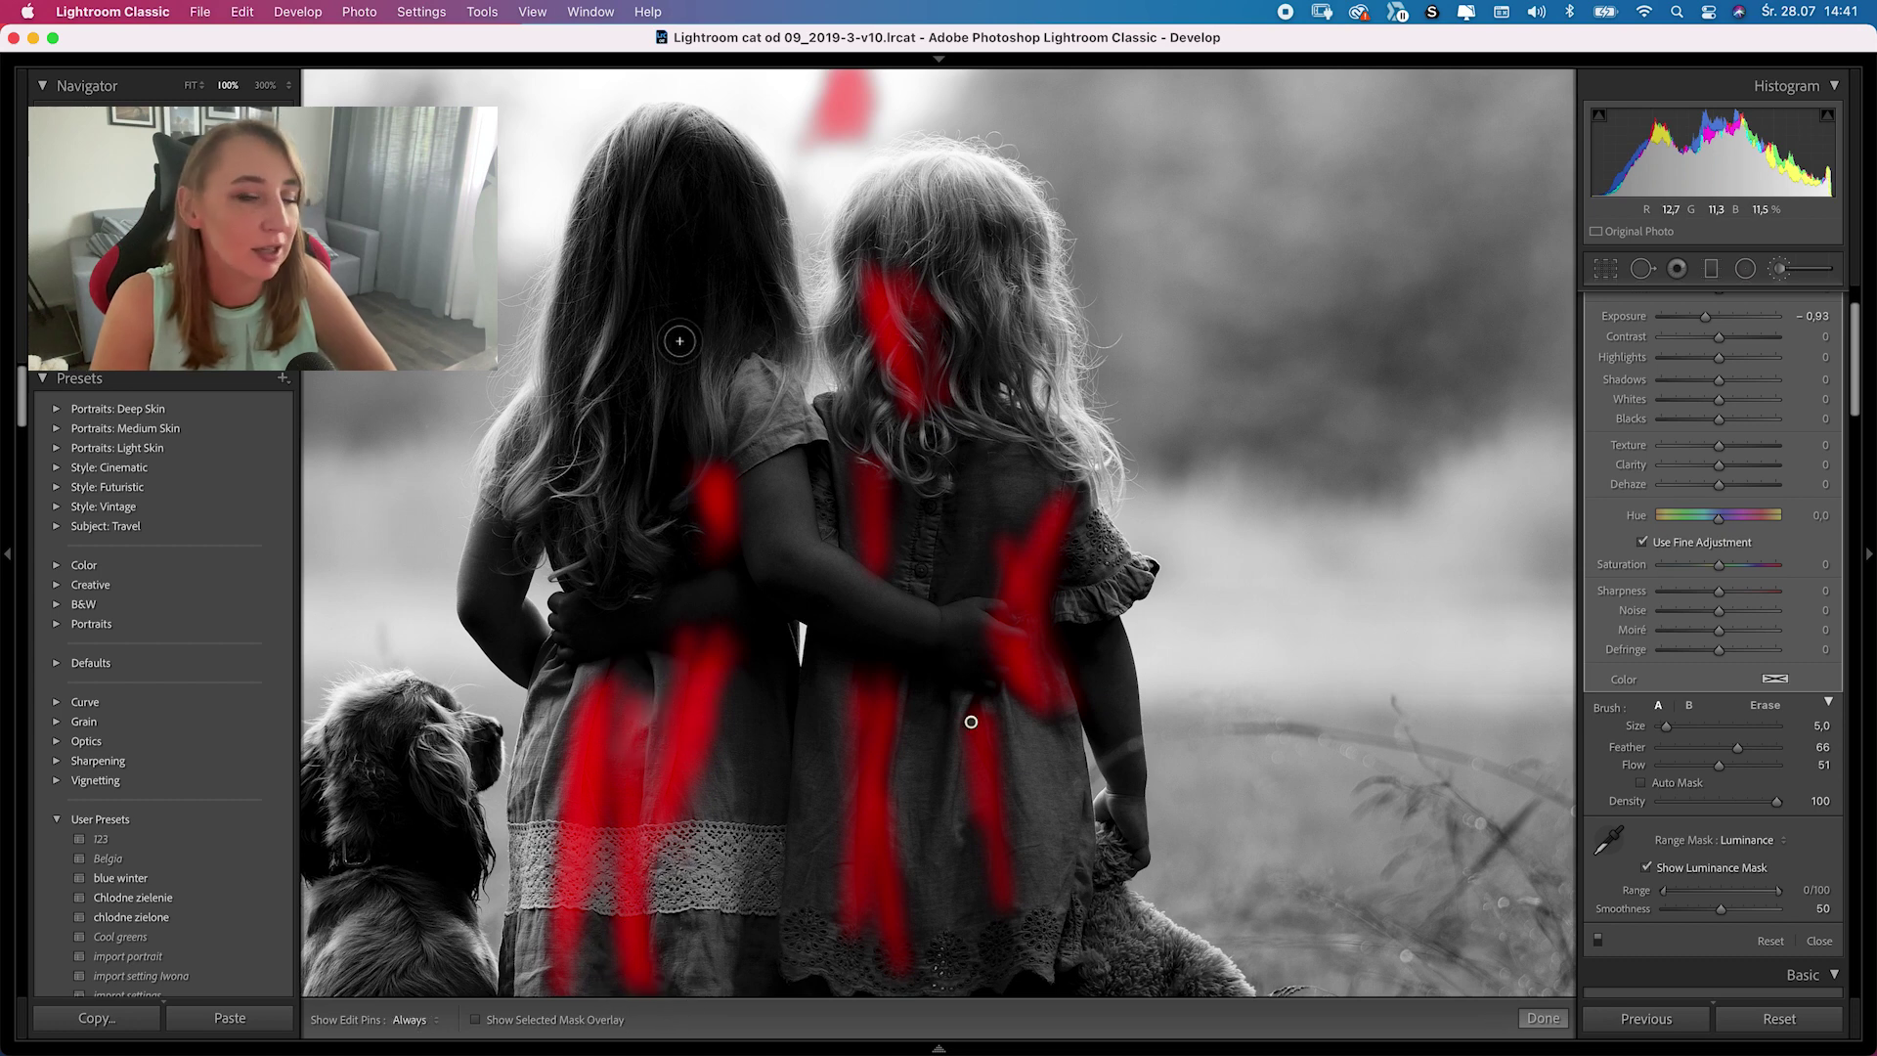
drag(682, 278, 700, 190)
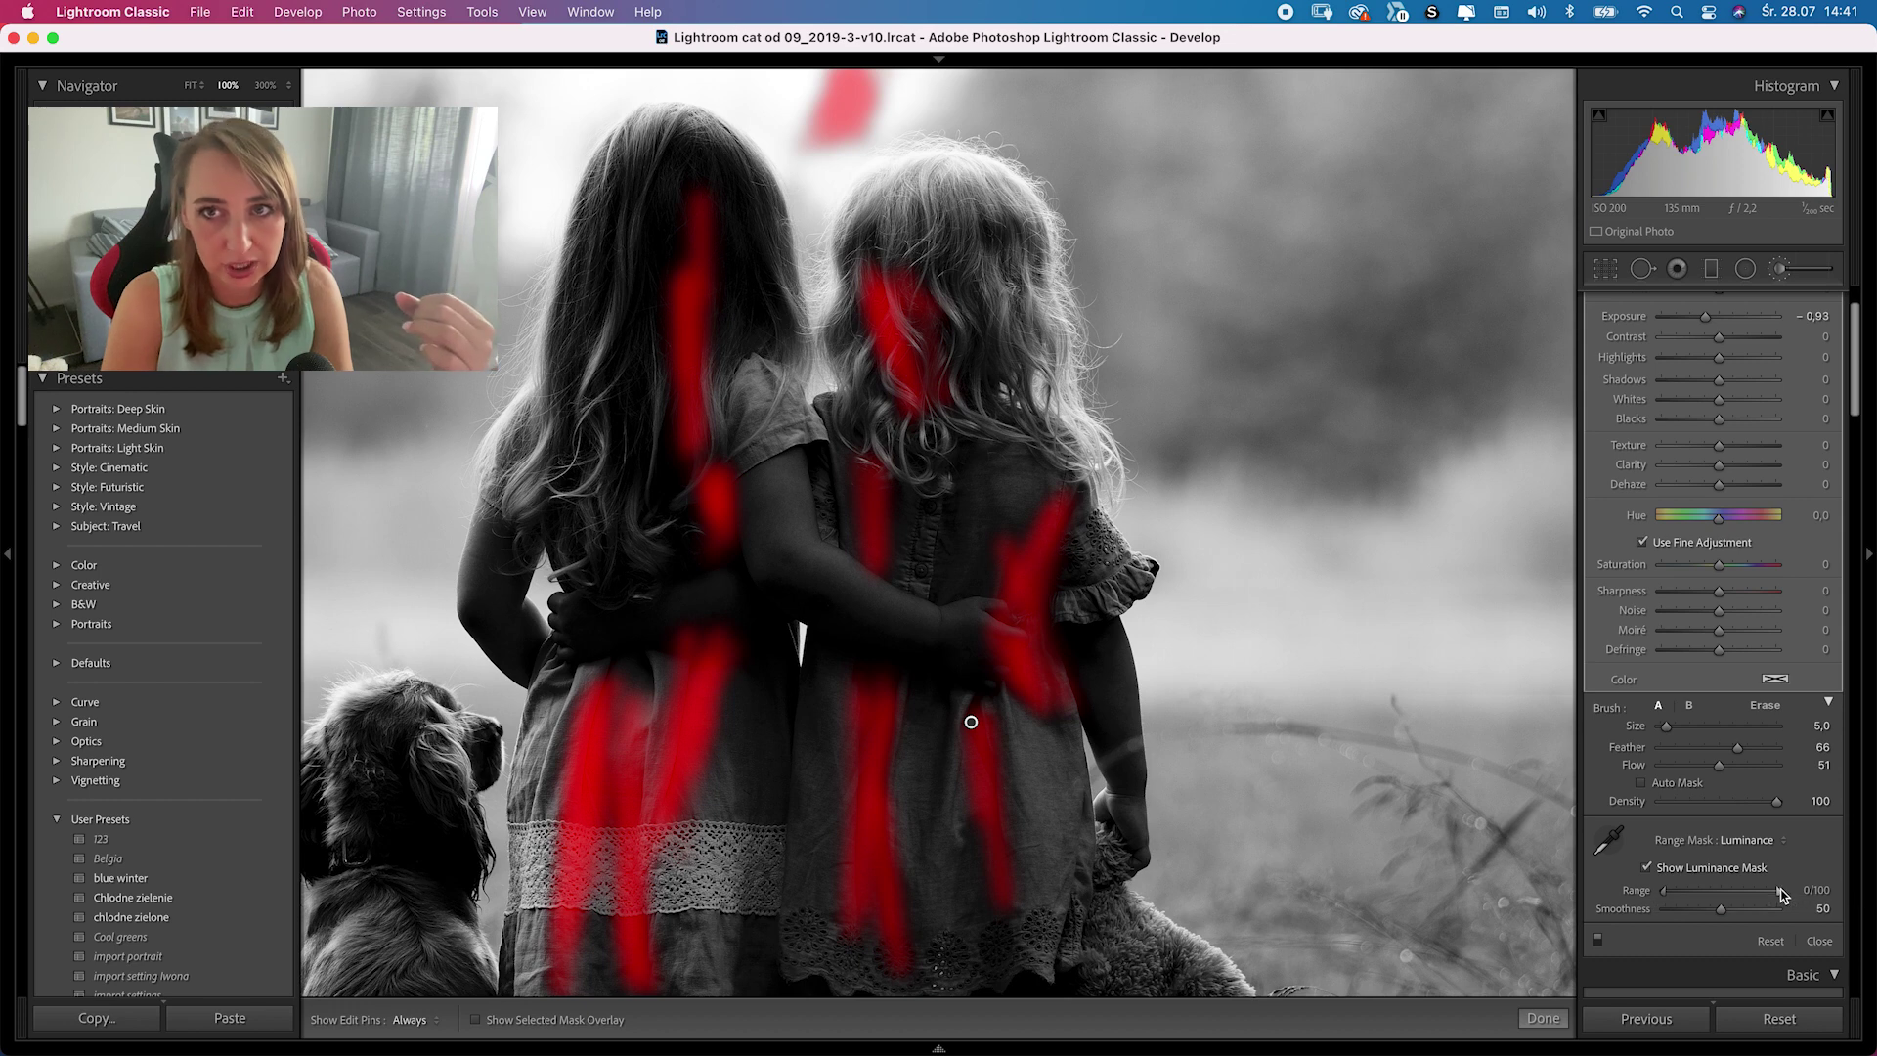
- Narrow the darkening mask's luminance range to 0/33 with smoothness 77
click(1779, 894)
mouse_move(1779, 894)
mouse_down()
mouse_move(1745, 894)
mouse_move(1779, 894)
mouse_up()
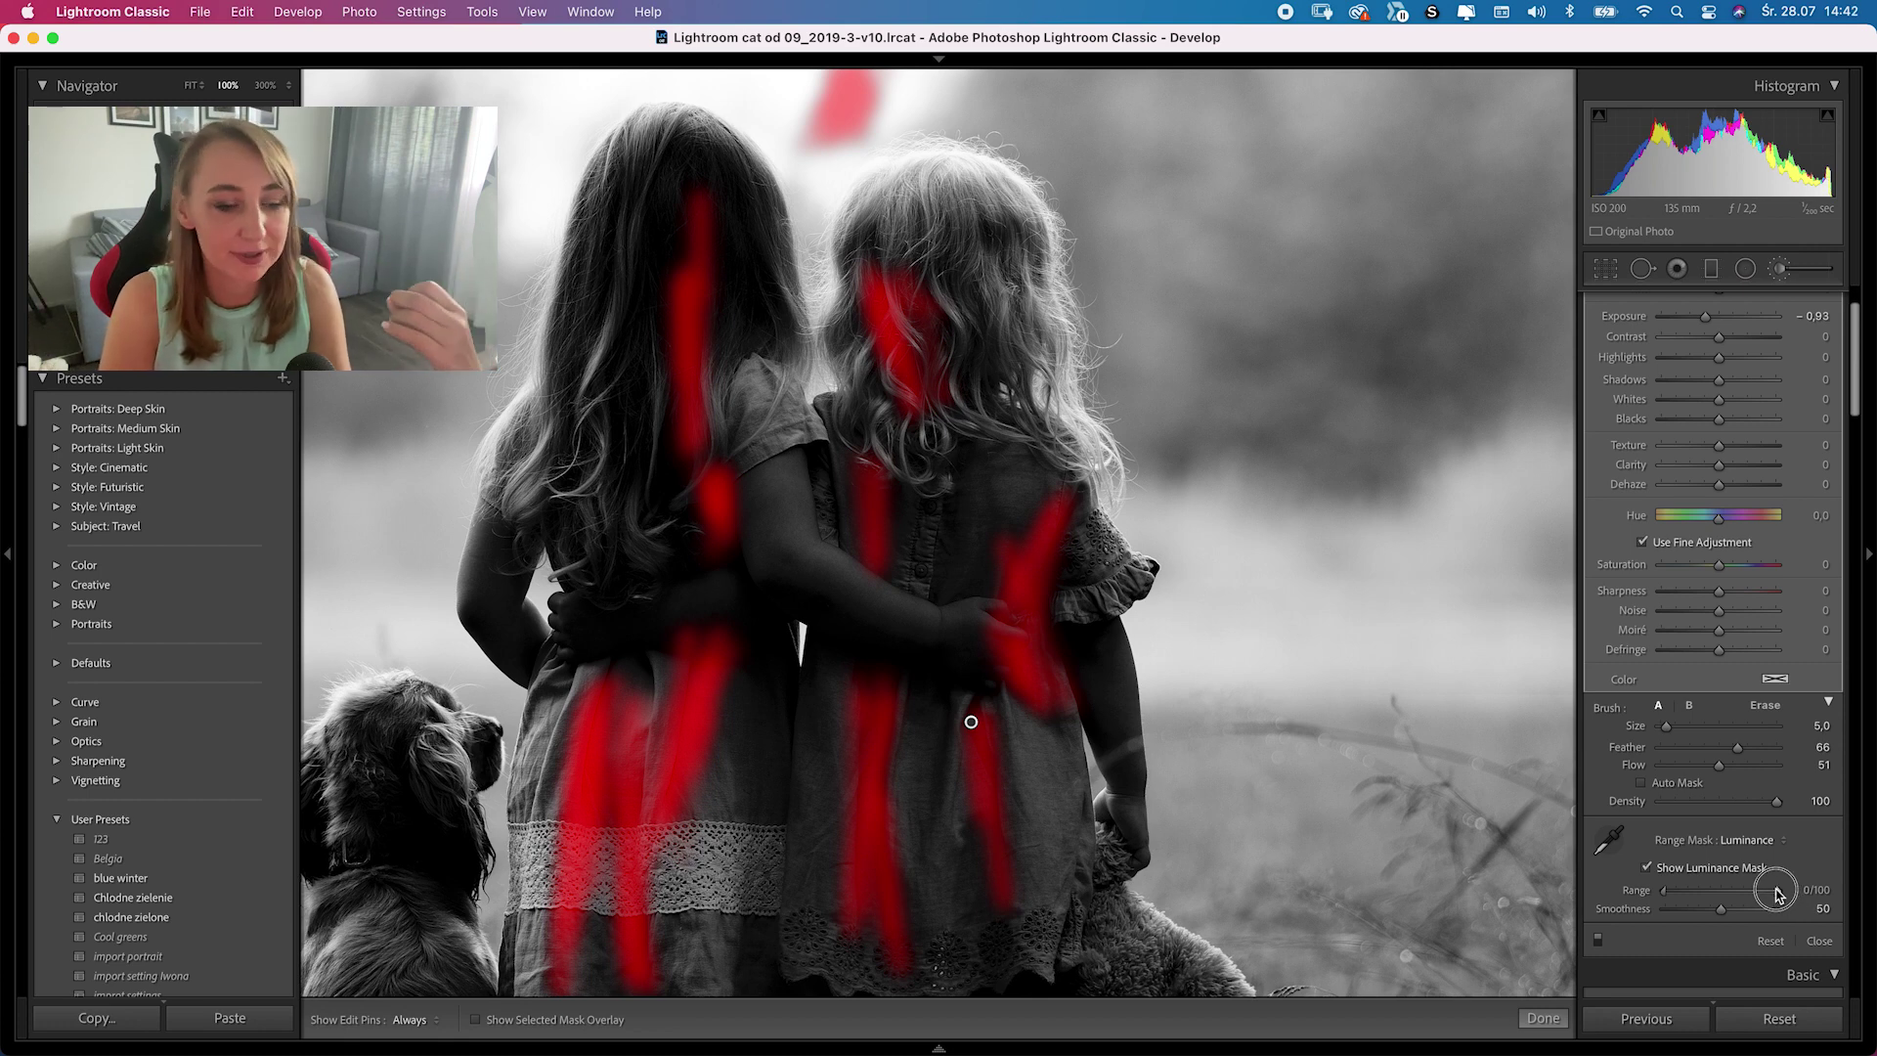
mouse_move(1778, 892)
mouse_down()
mouse_move(1732, 893)
mouse_move(1806, 894)
mouse_up()
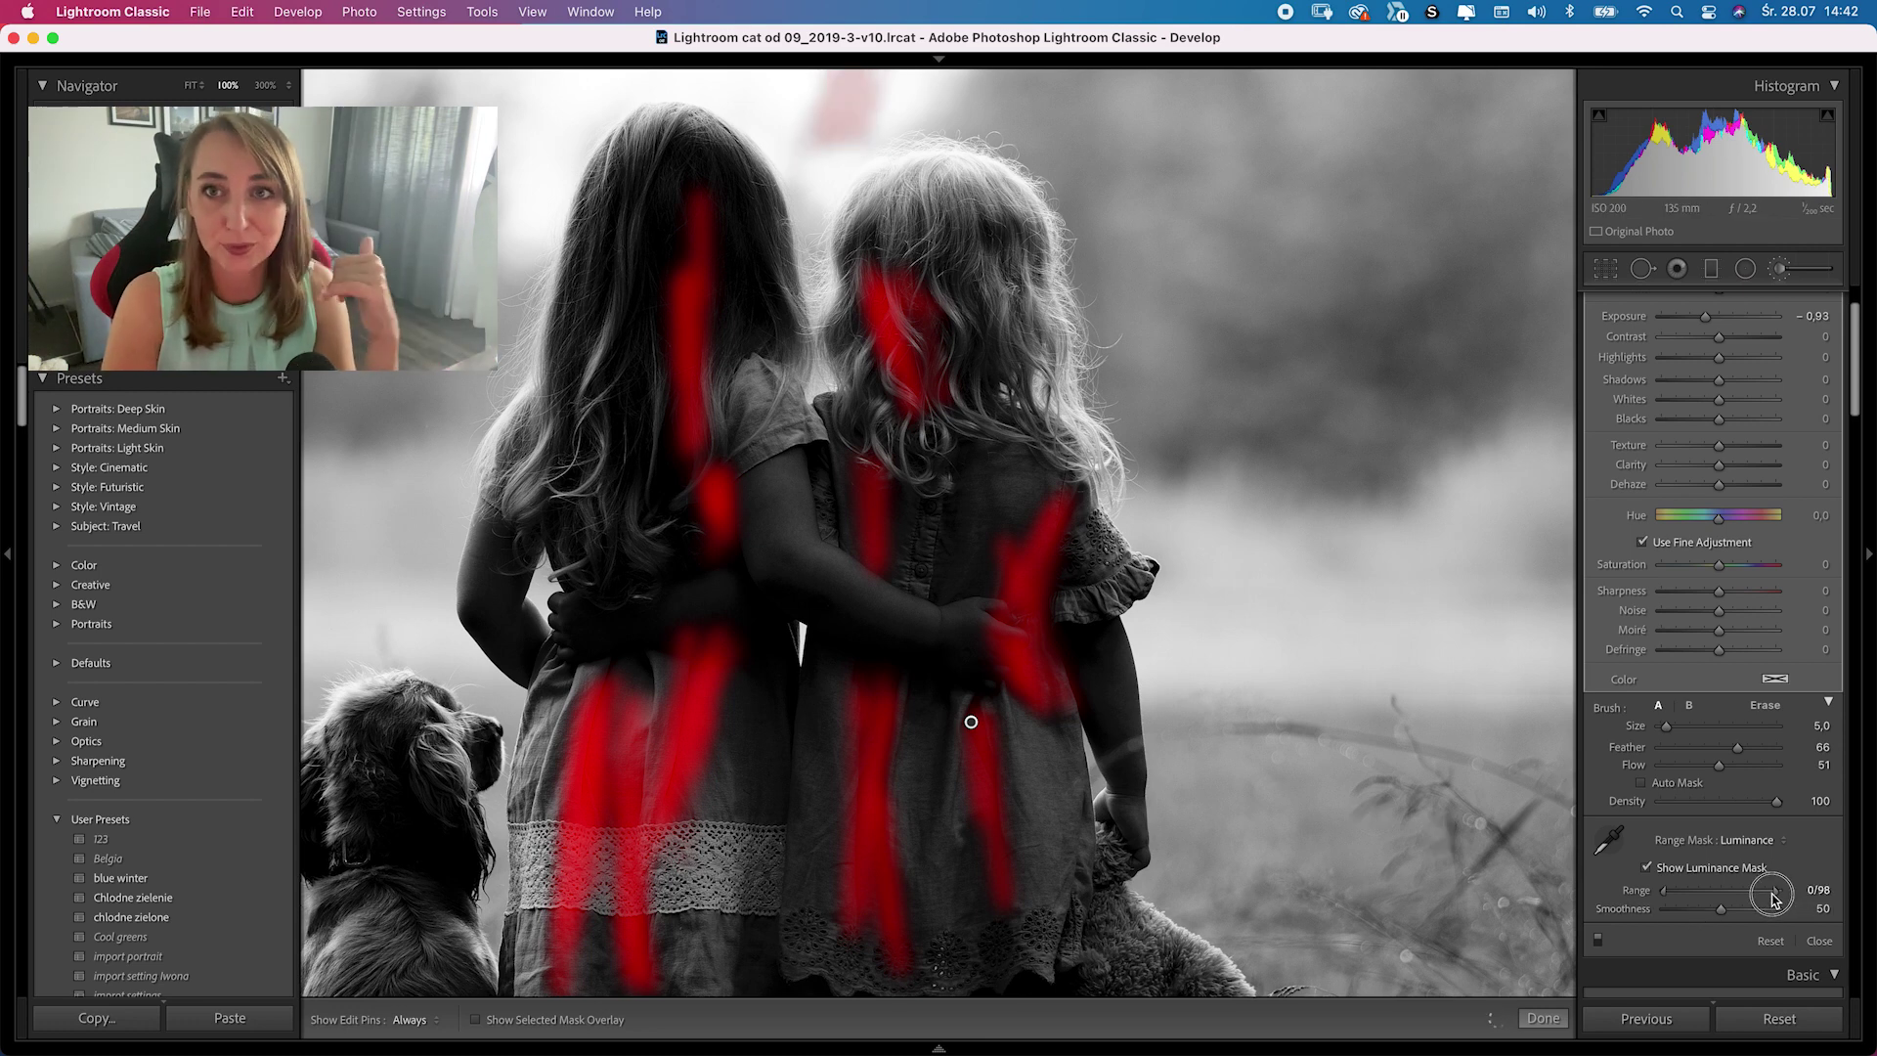
mouse_move(1776, 897)
mouse_down()
mouse_move(1657, 901)
mouse_move(1682, 901)
mouse_up()
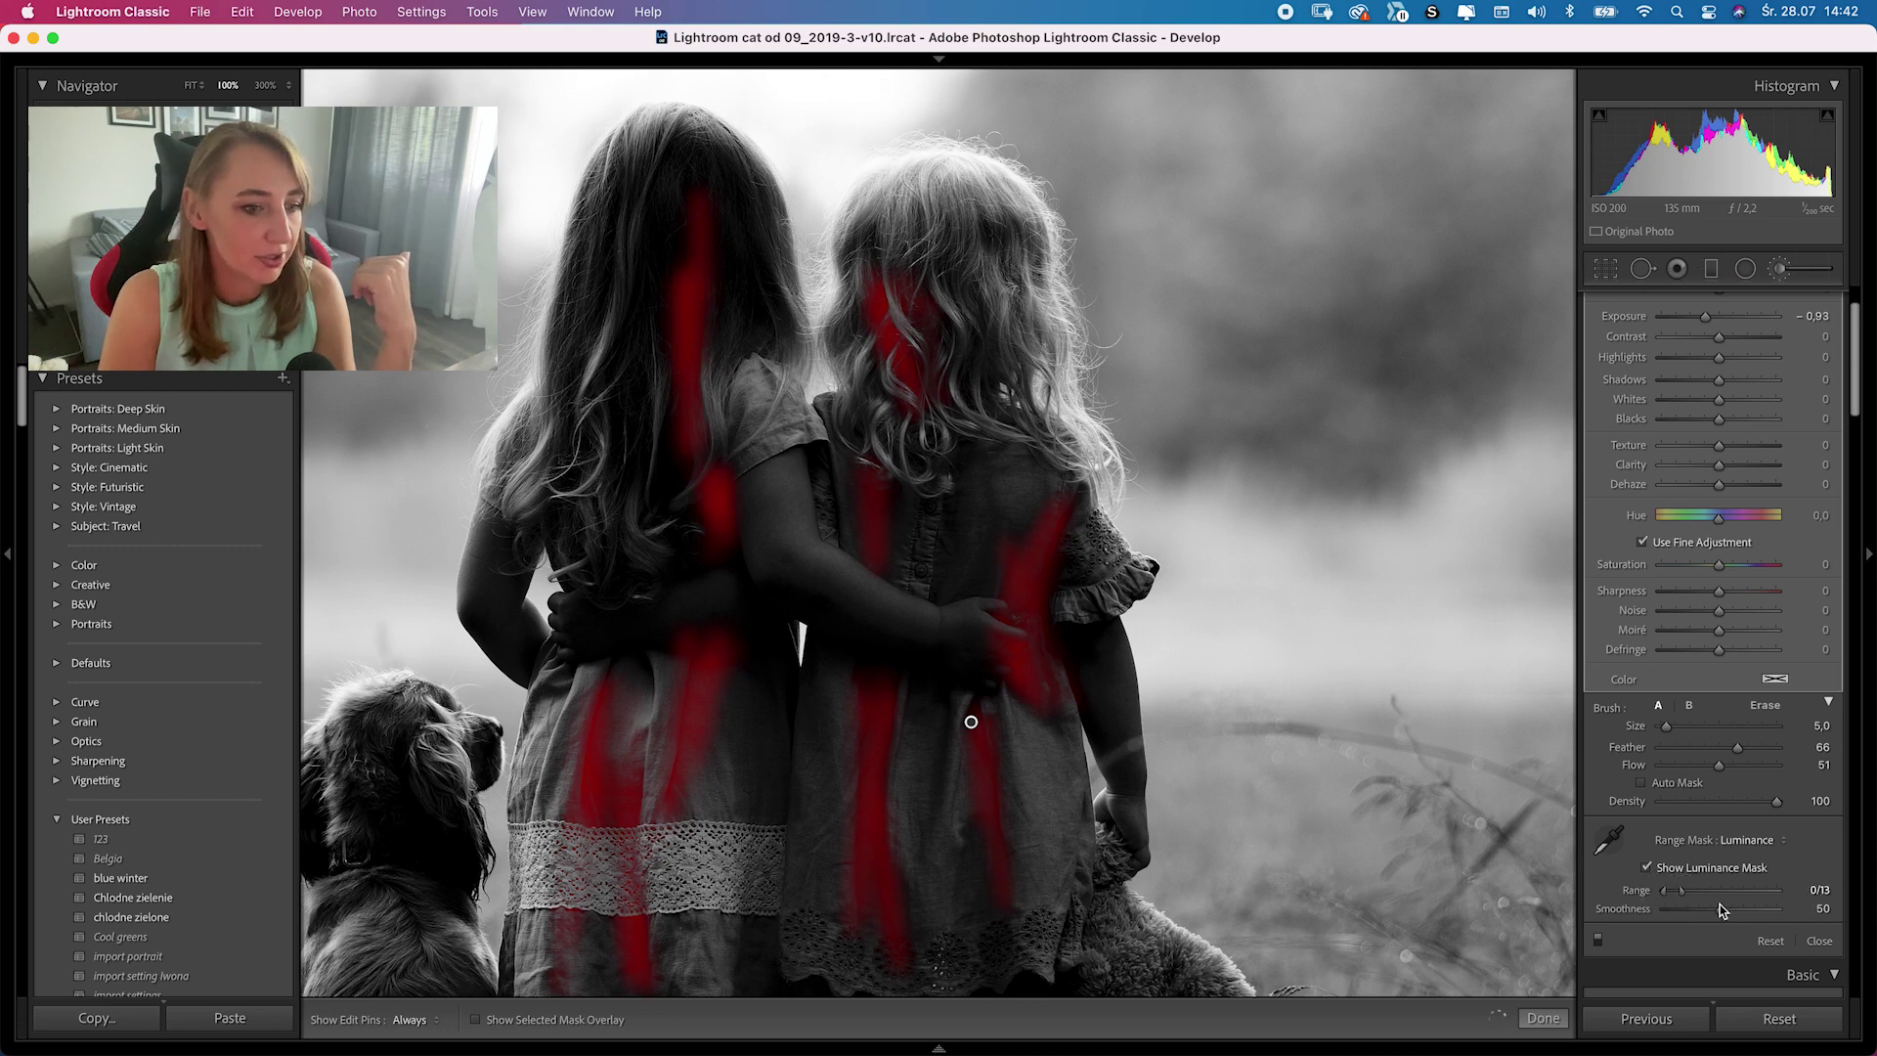
click(1720, 911)
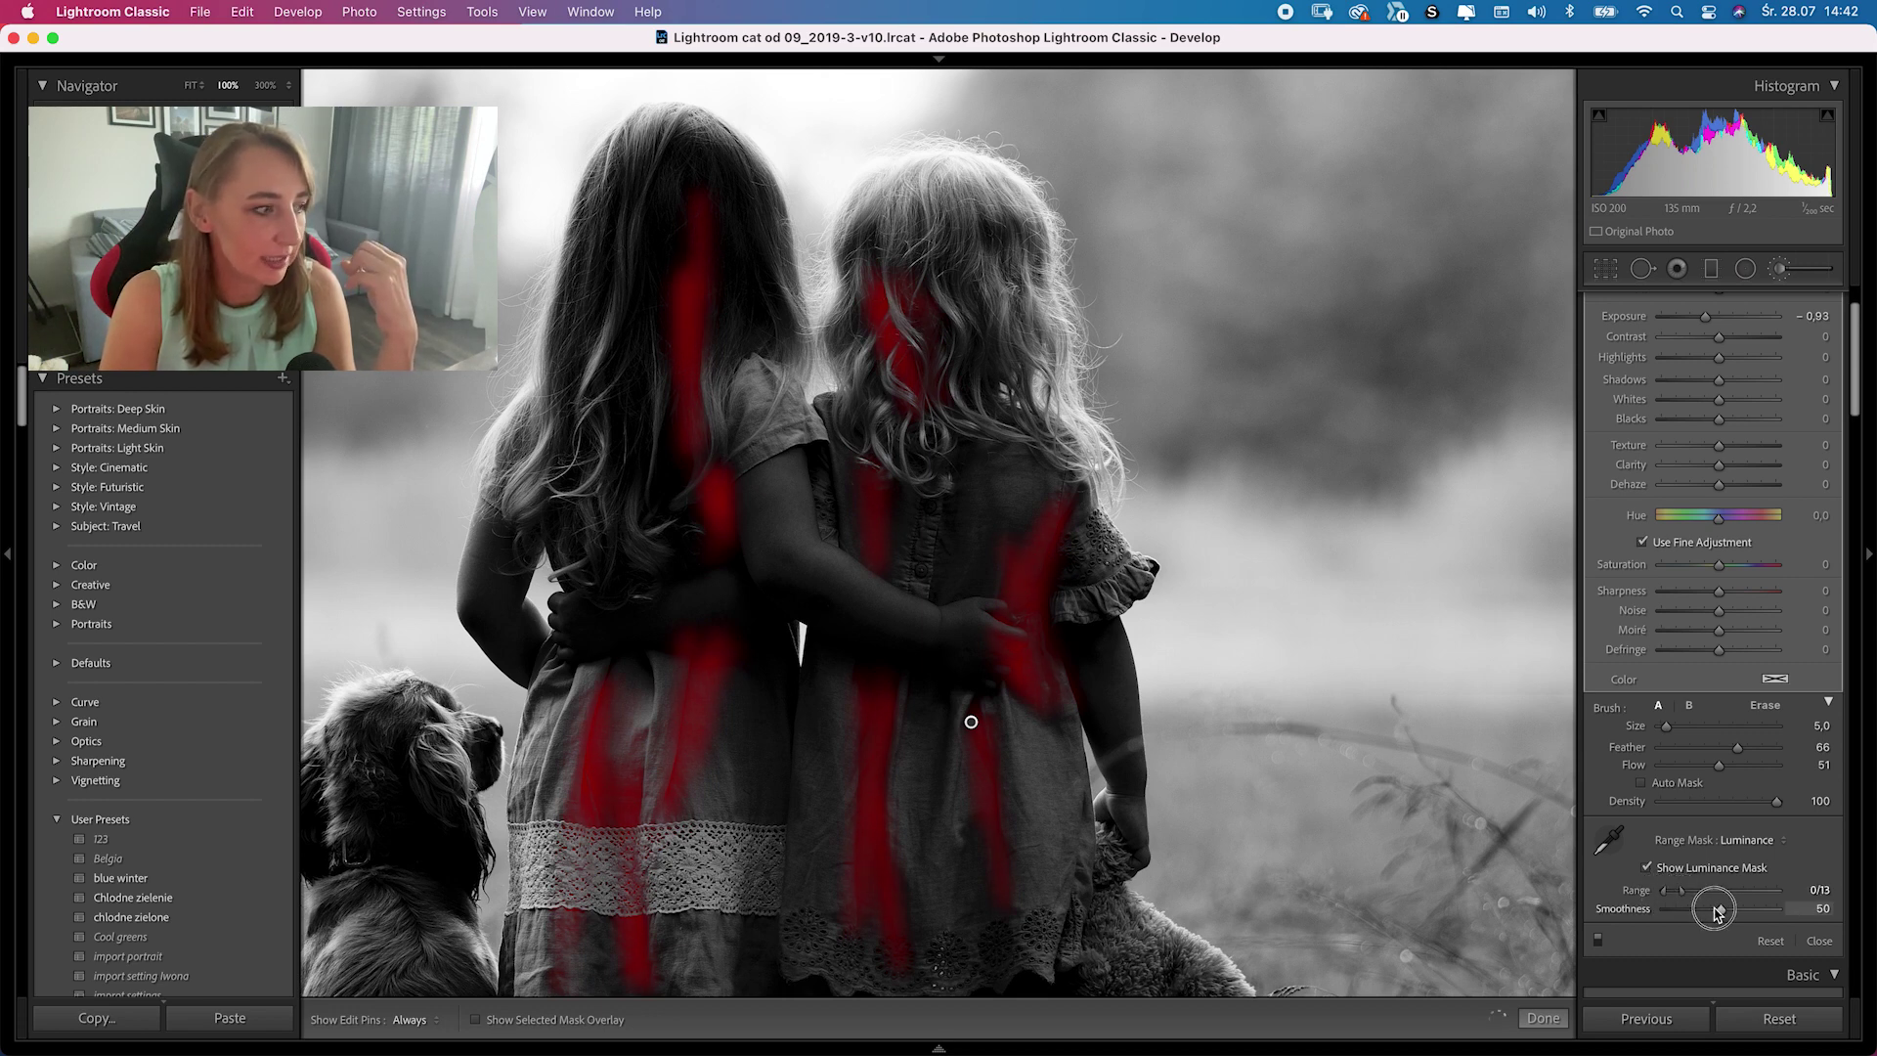
drag(1717, 911, 1673, 909)
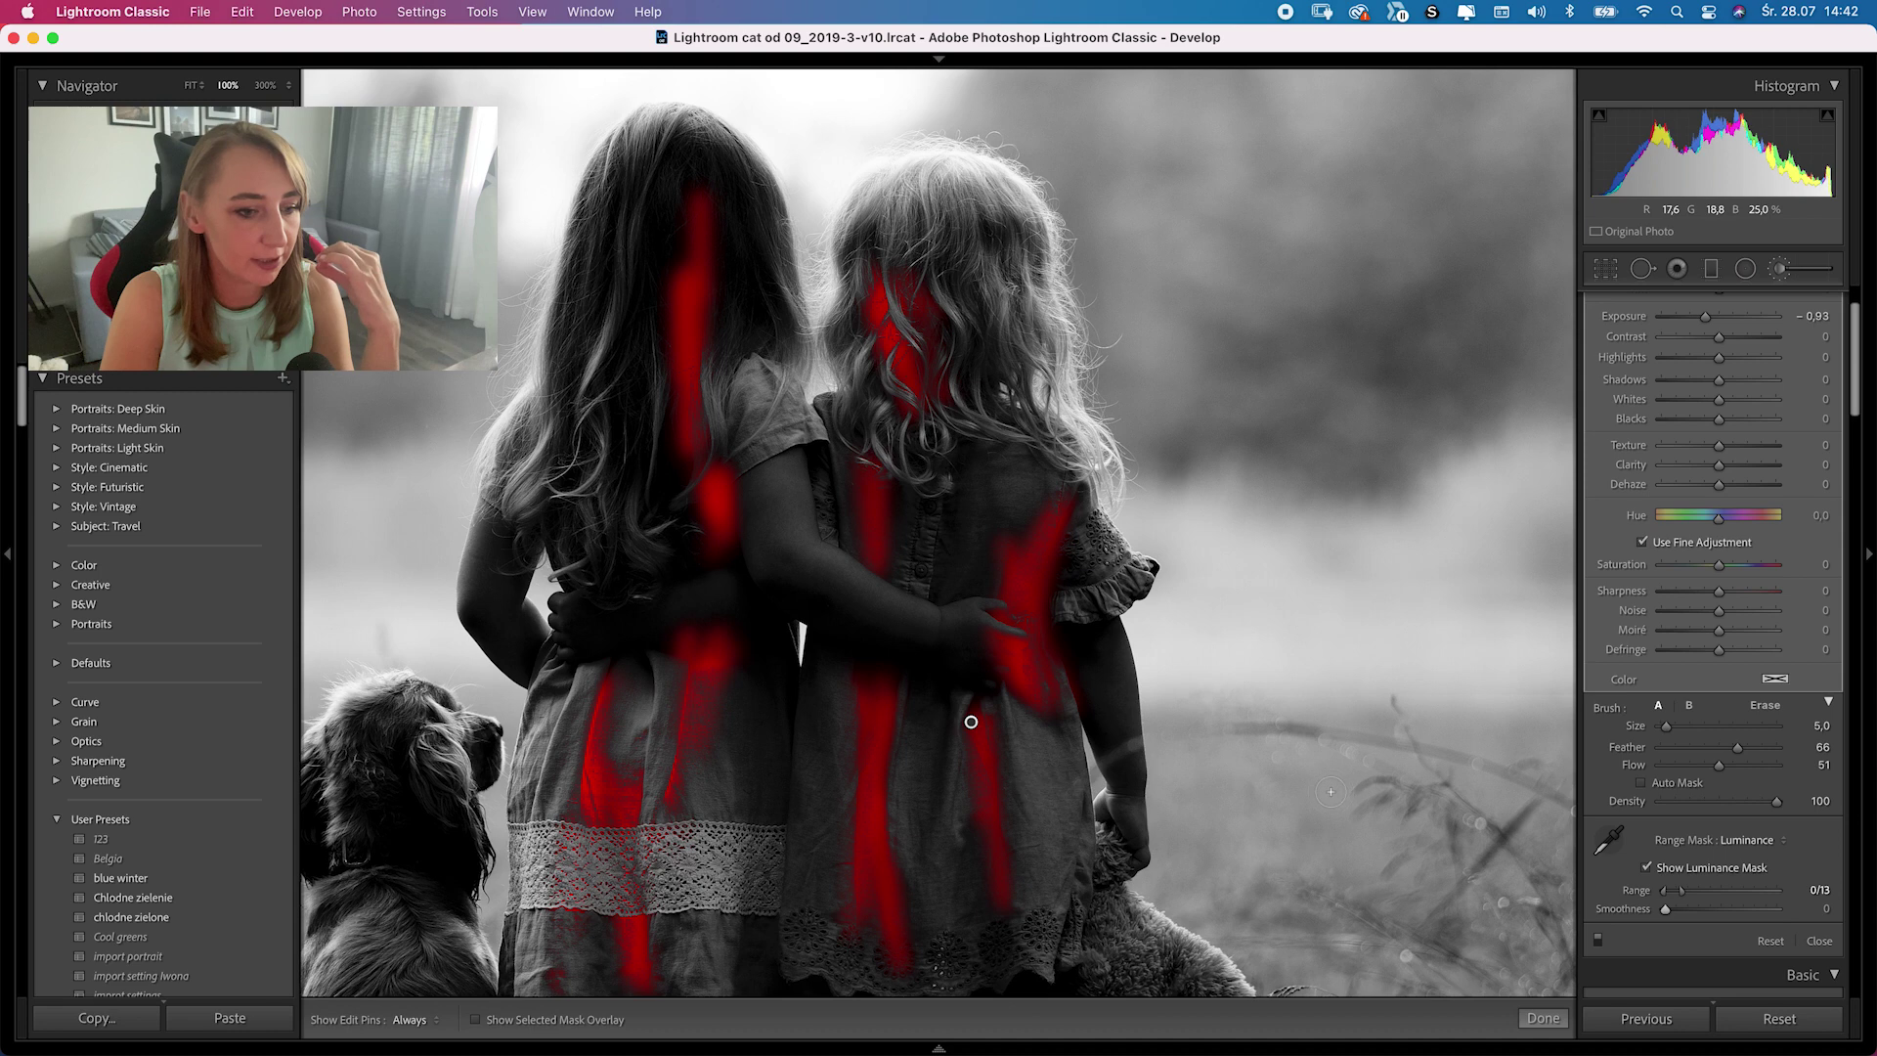
click(1752, 910)
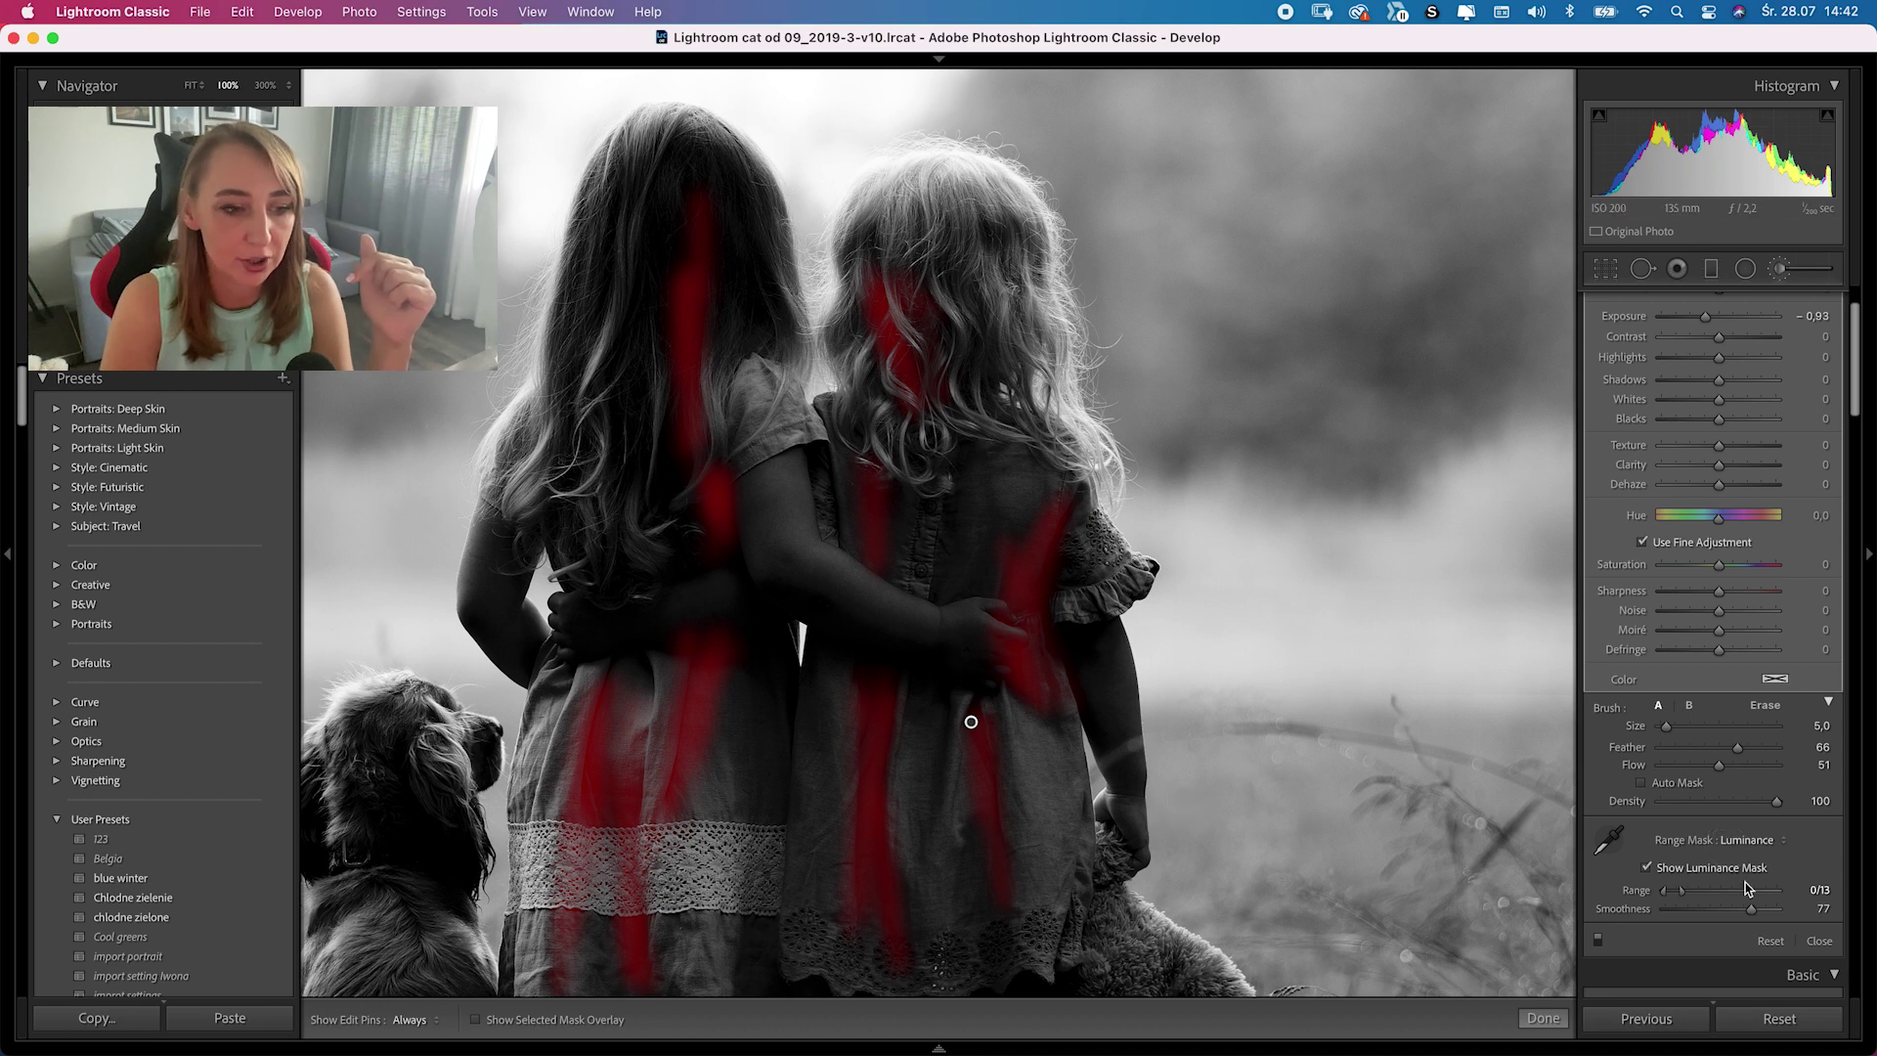
drag(1682, 888, 1688, 890)
drag(1690, 892, 1688, 891)
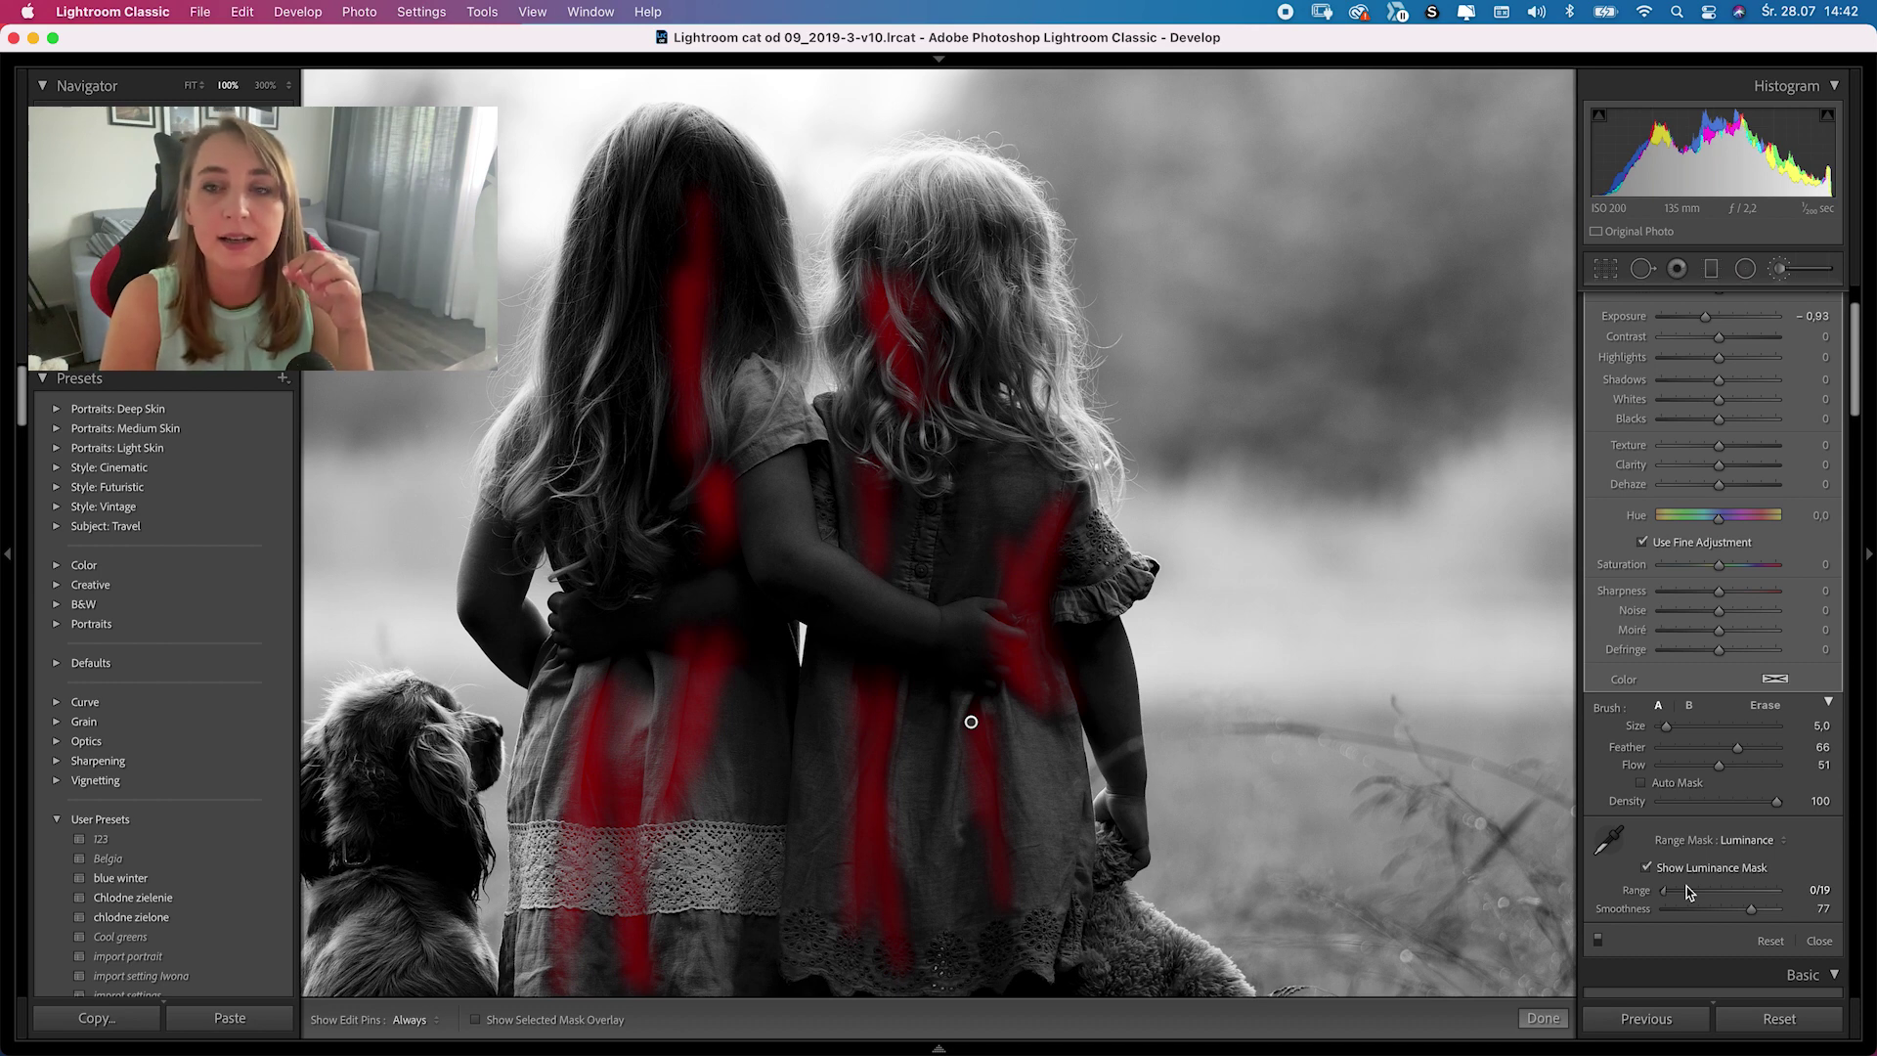
click(1688, 891)
drag(1688, 891, 1702, 891)
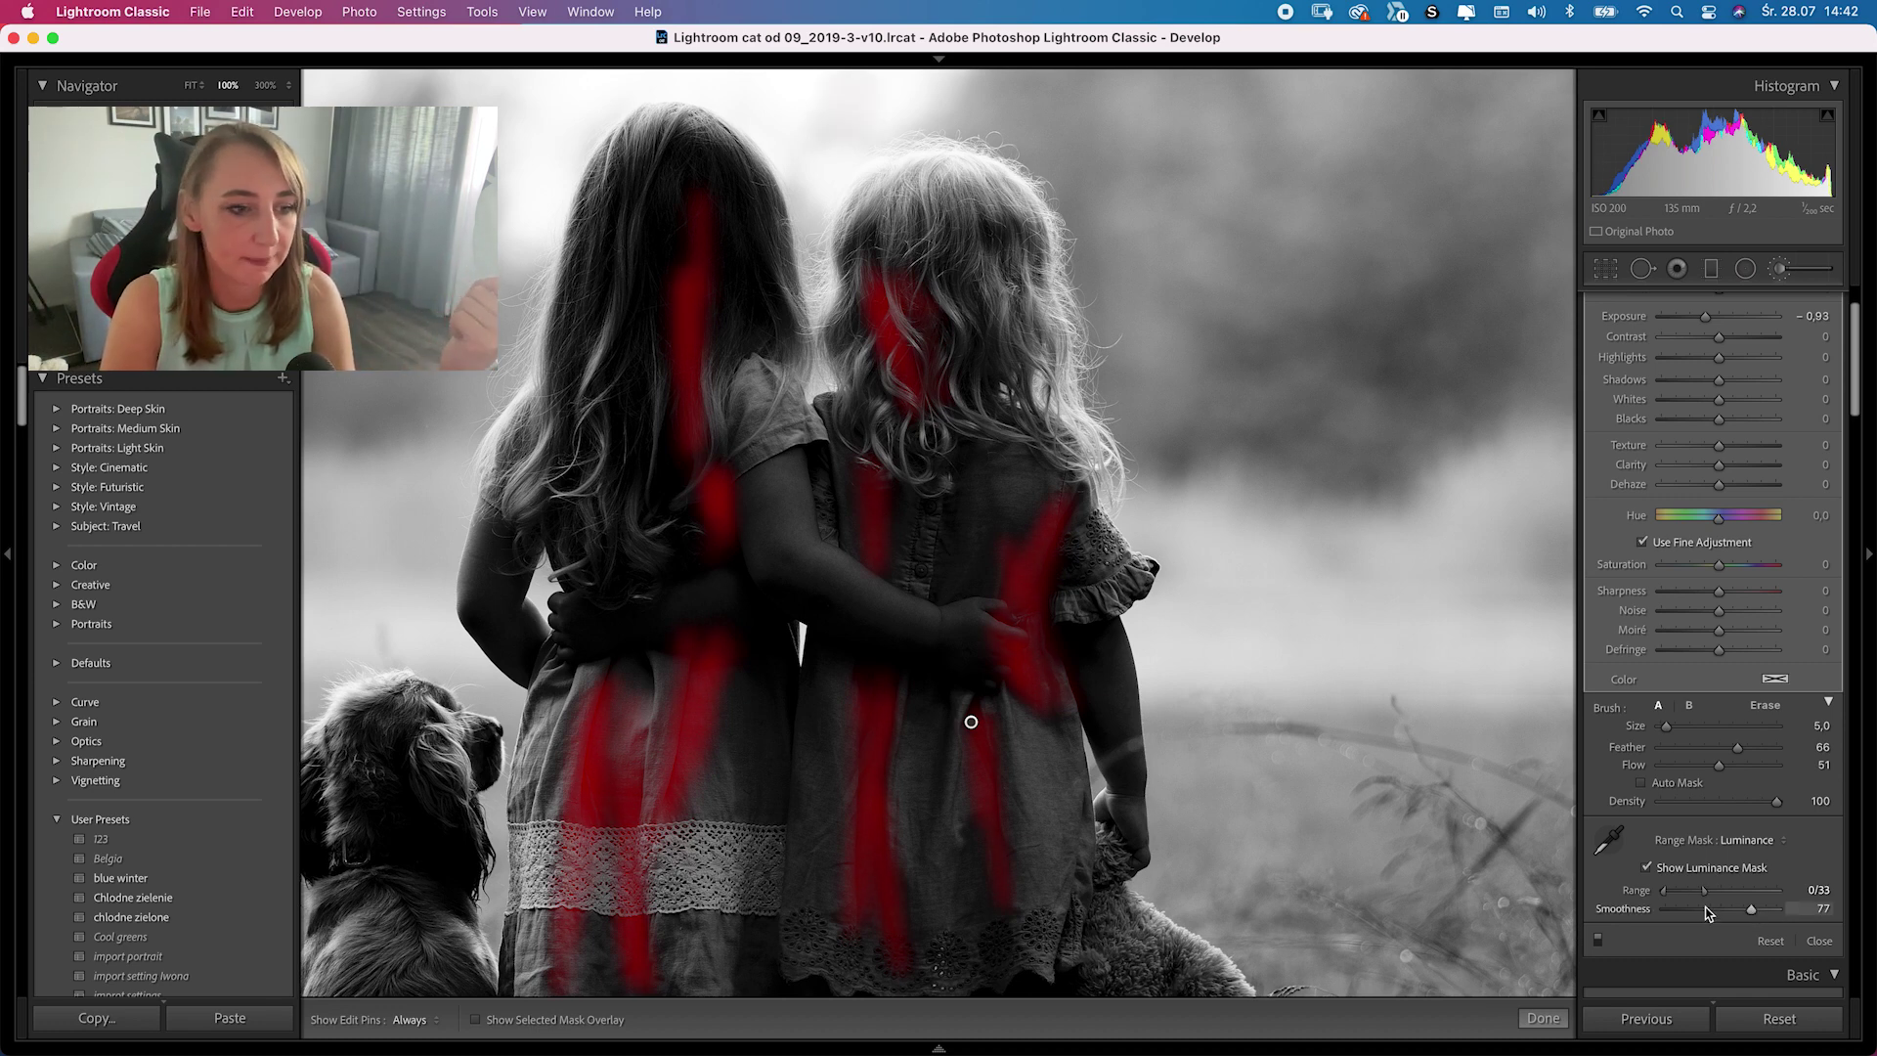
- Hide the luminance mask preview and set the darkening brush exposure to −0.94
click(1646, 868)
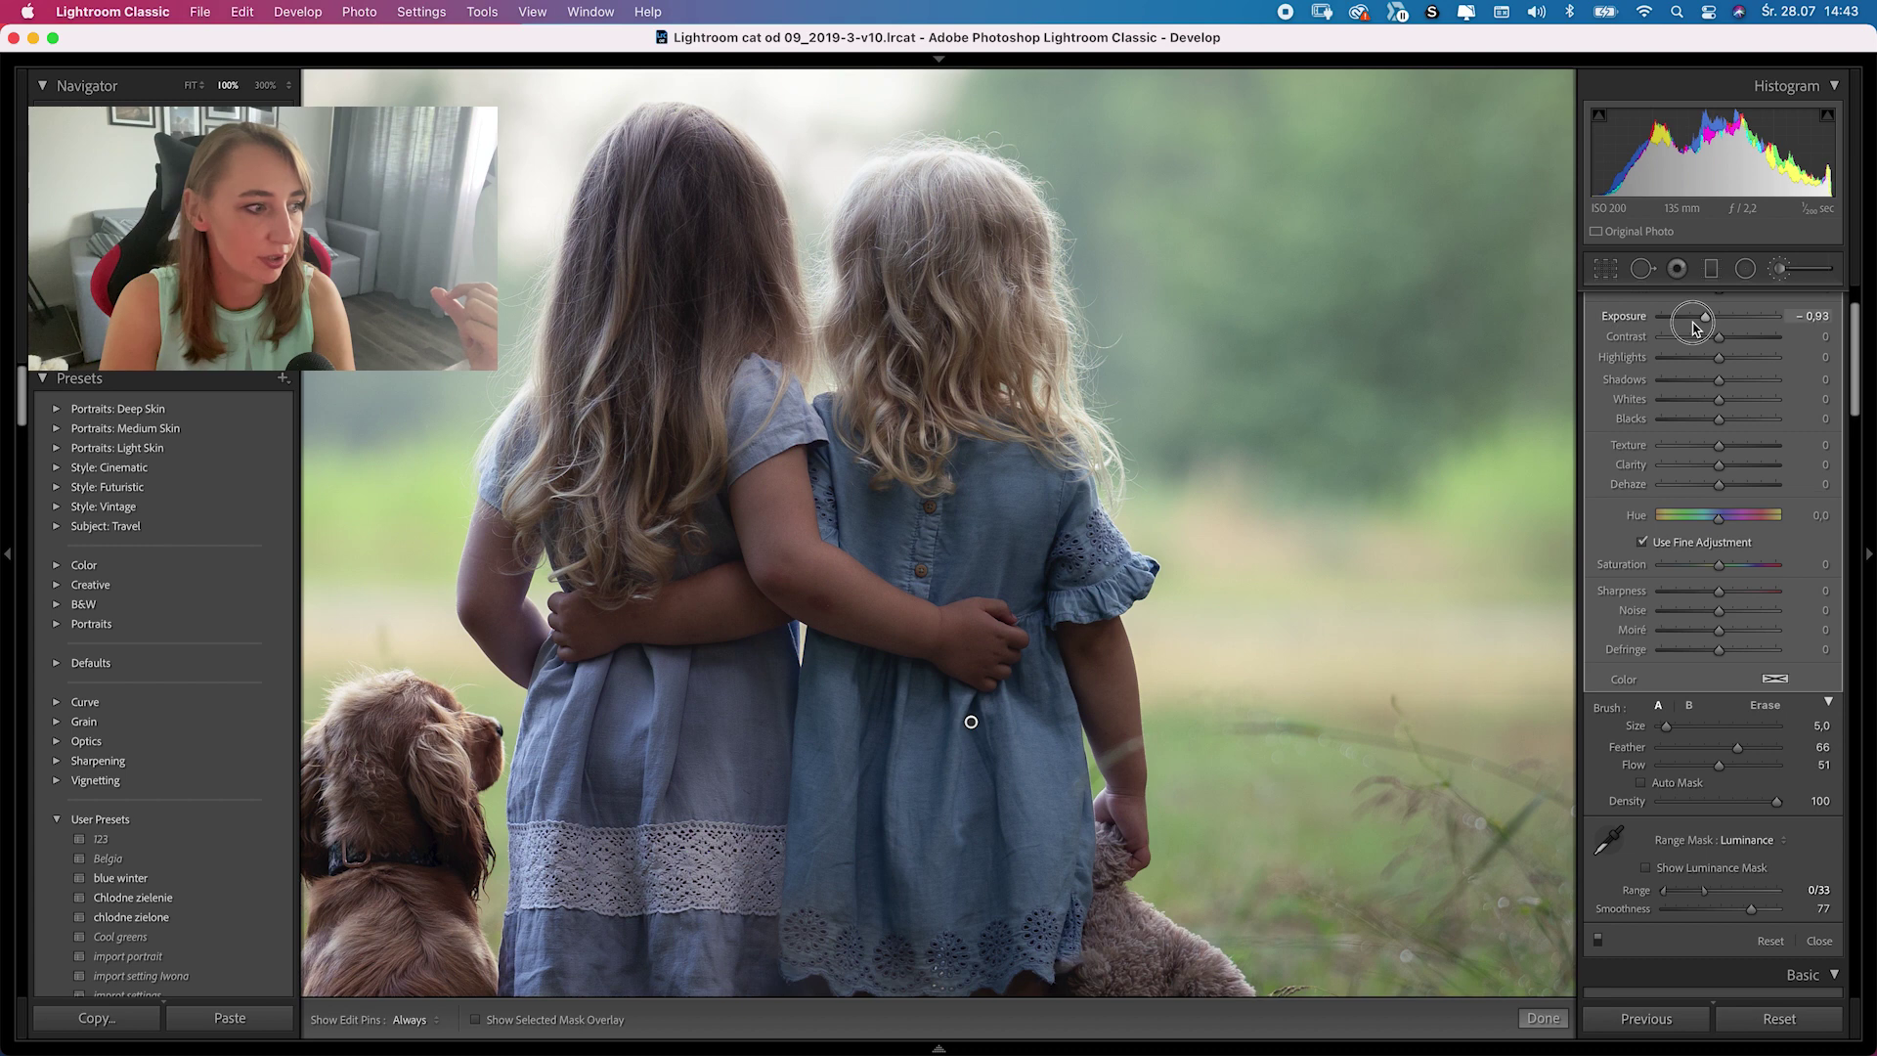
drag(1694, 325, 1700, 326)
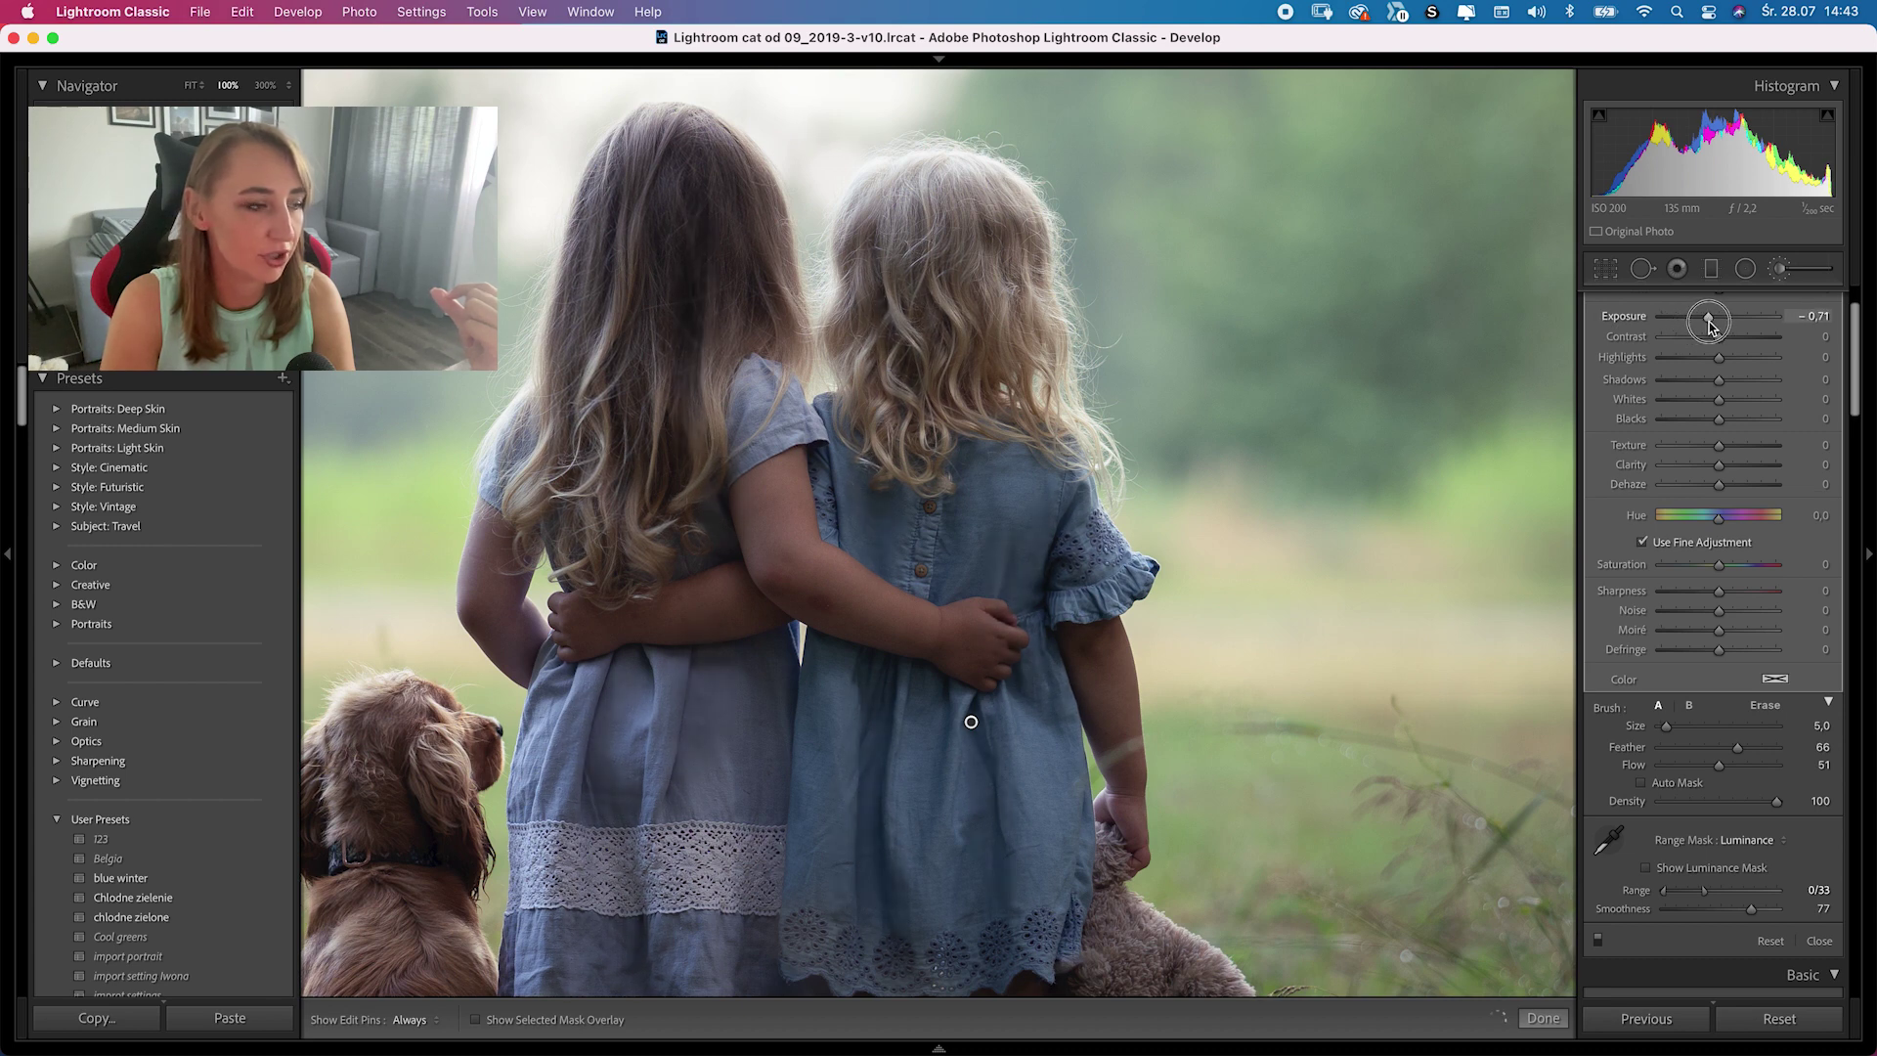
drag(1709, 325, 1704, 325)
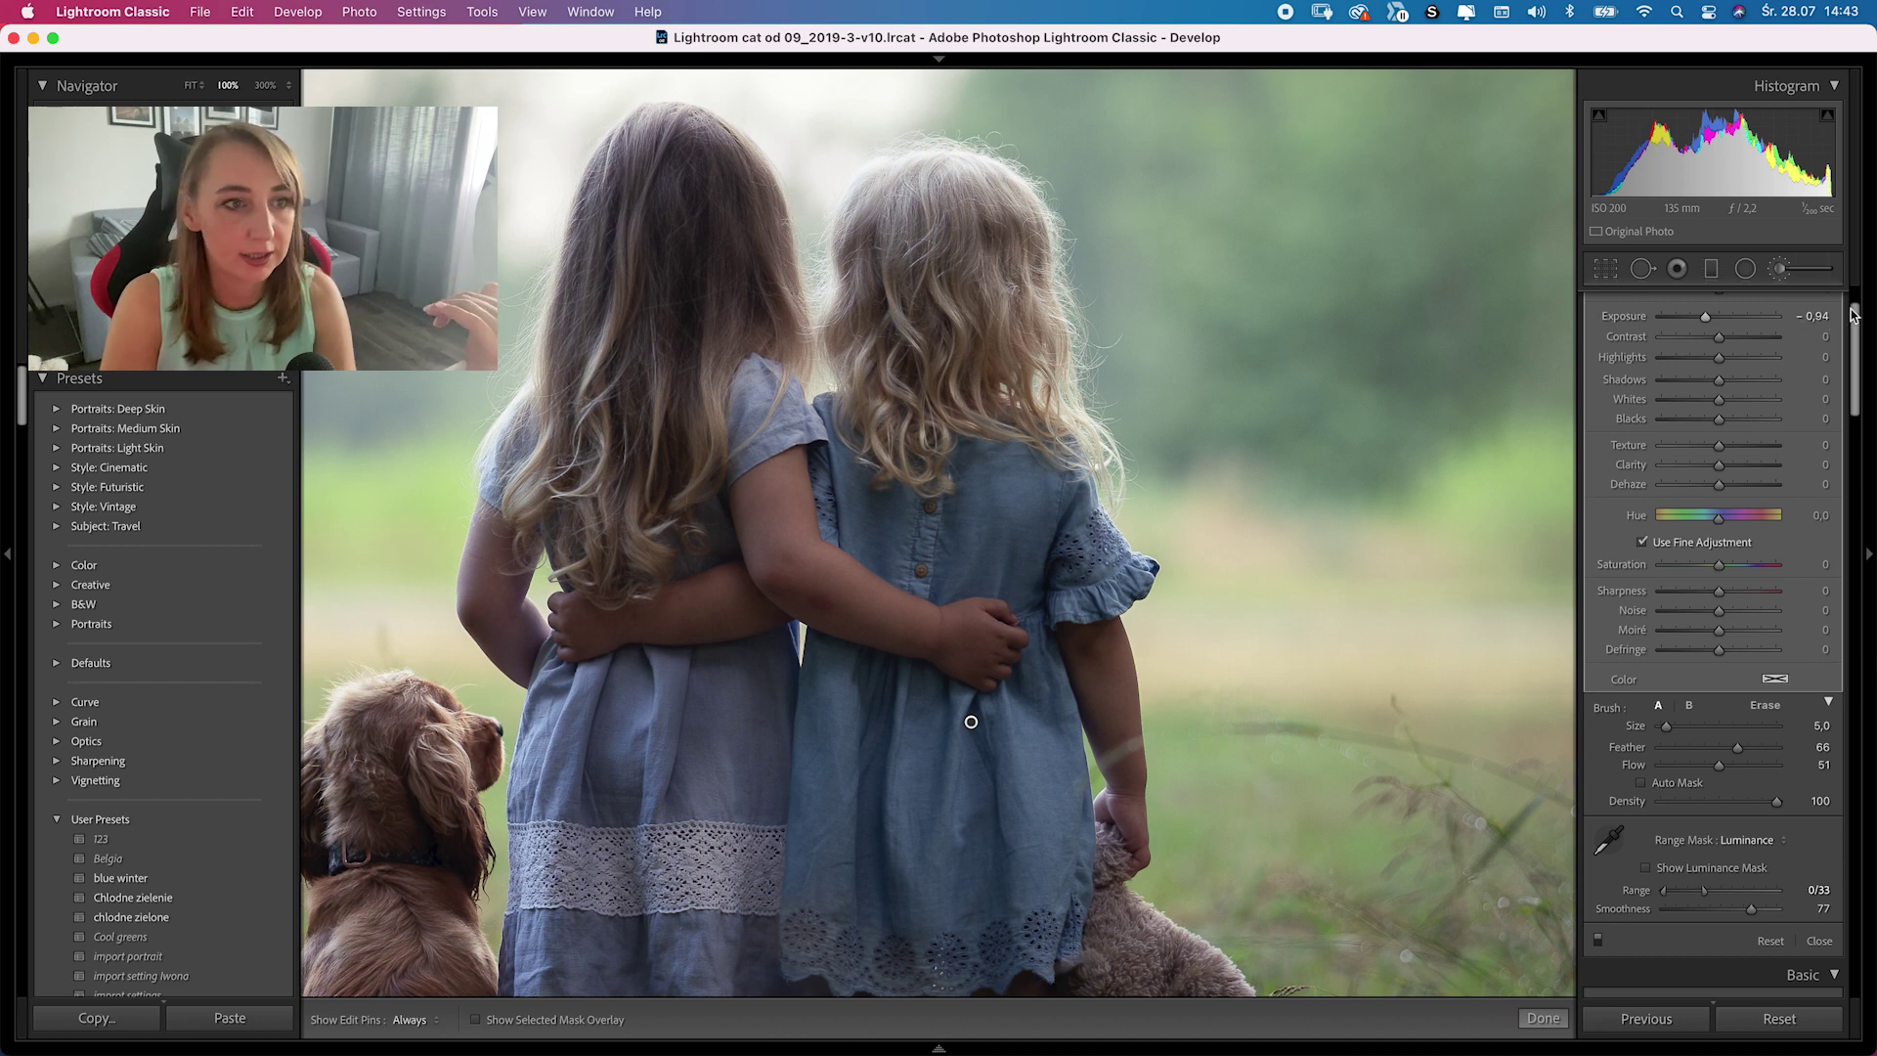
scroll(1854, 314, up, 3)
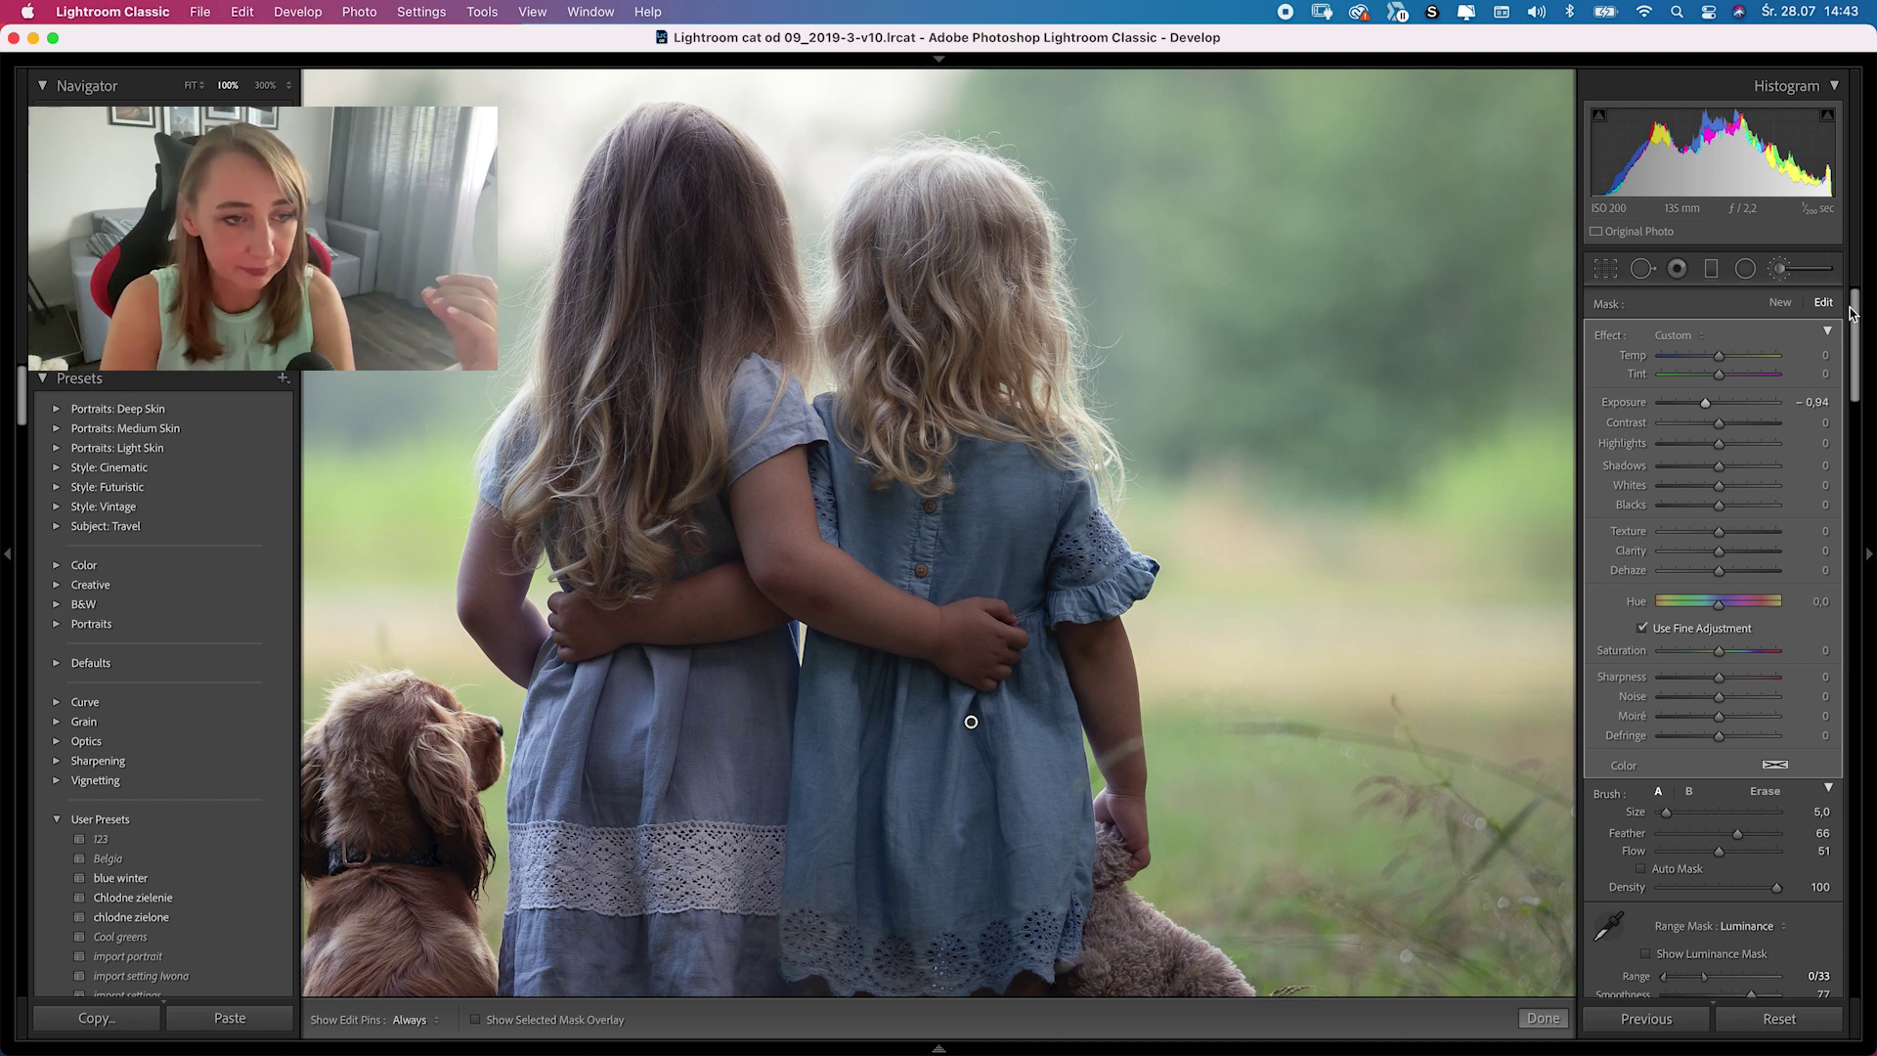
- Start a new brush mask at +1.40 exposure and brighten the right girl's dress
click(1779, 305)
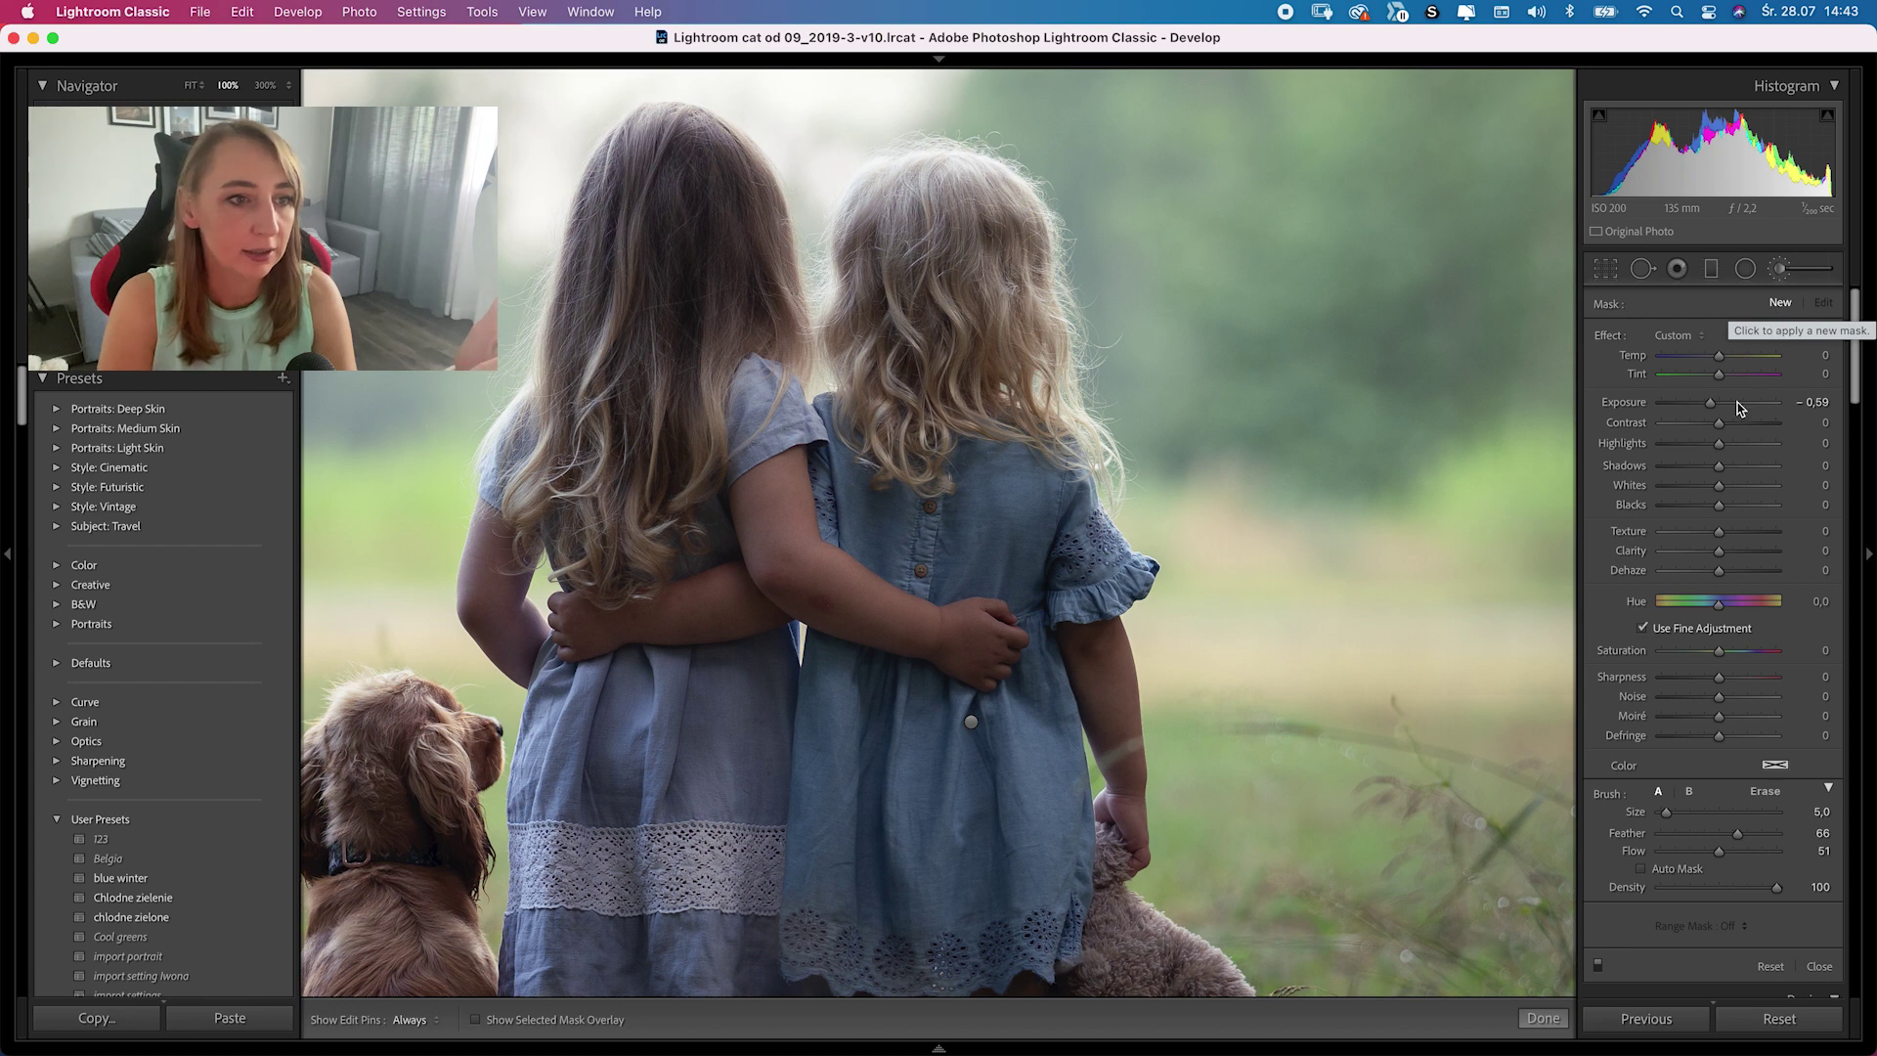
drag(1733, 409, 1739, 409)
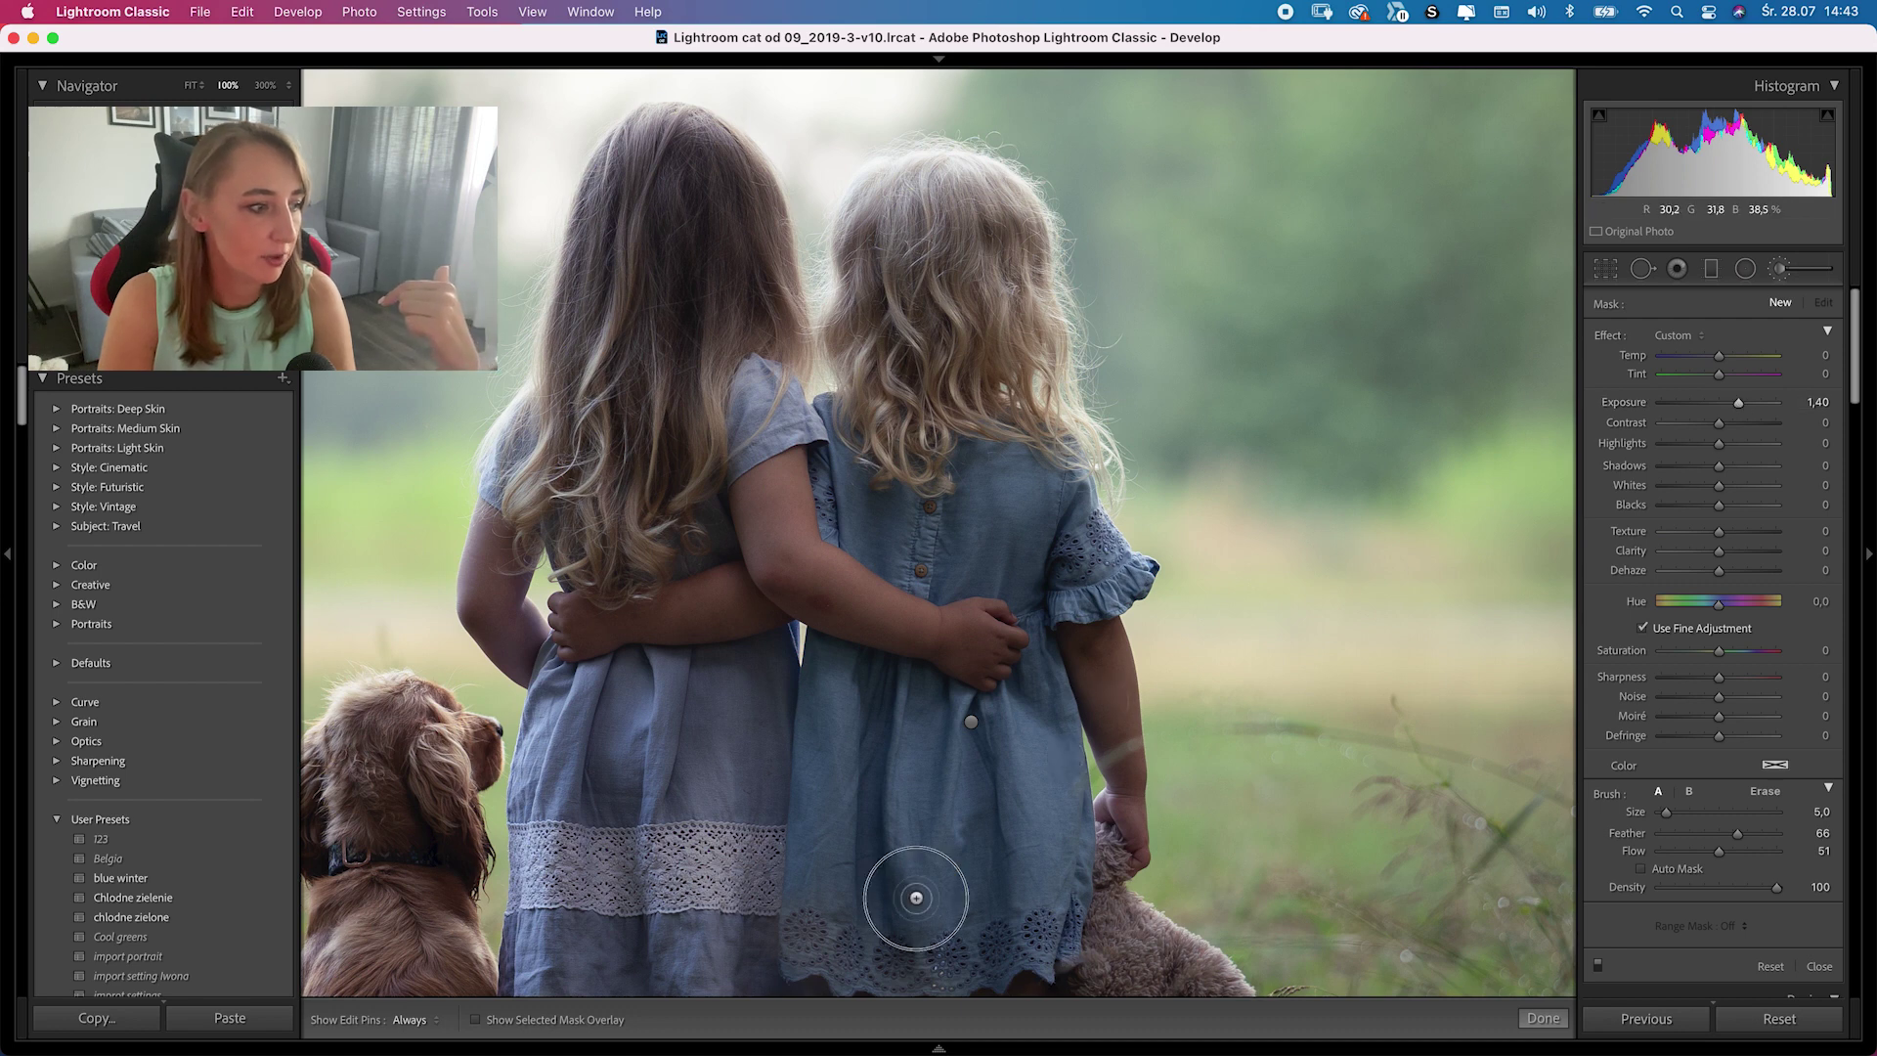
key(h)
key(h)
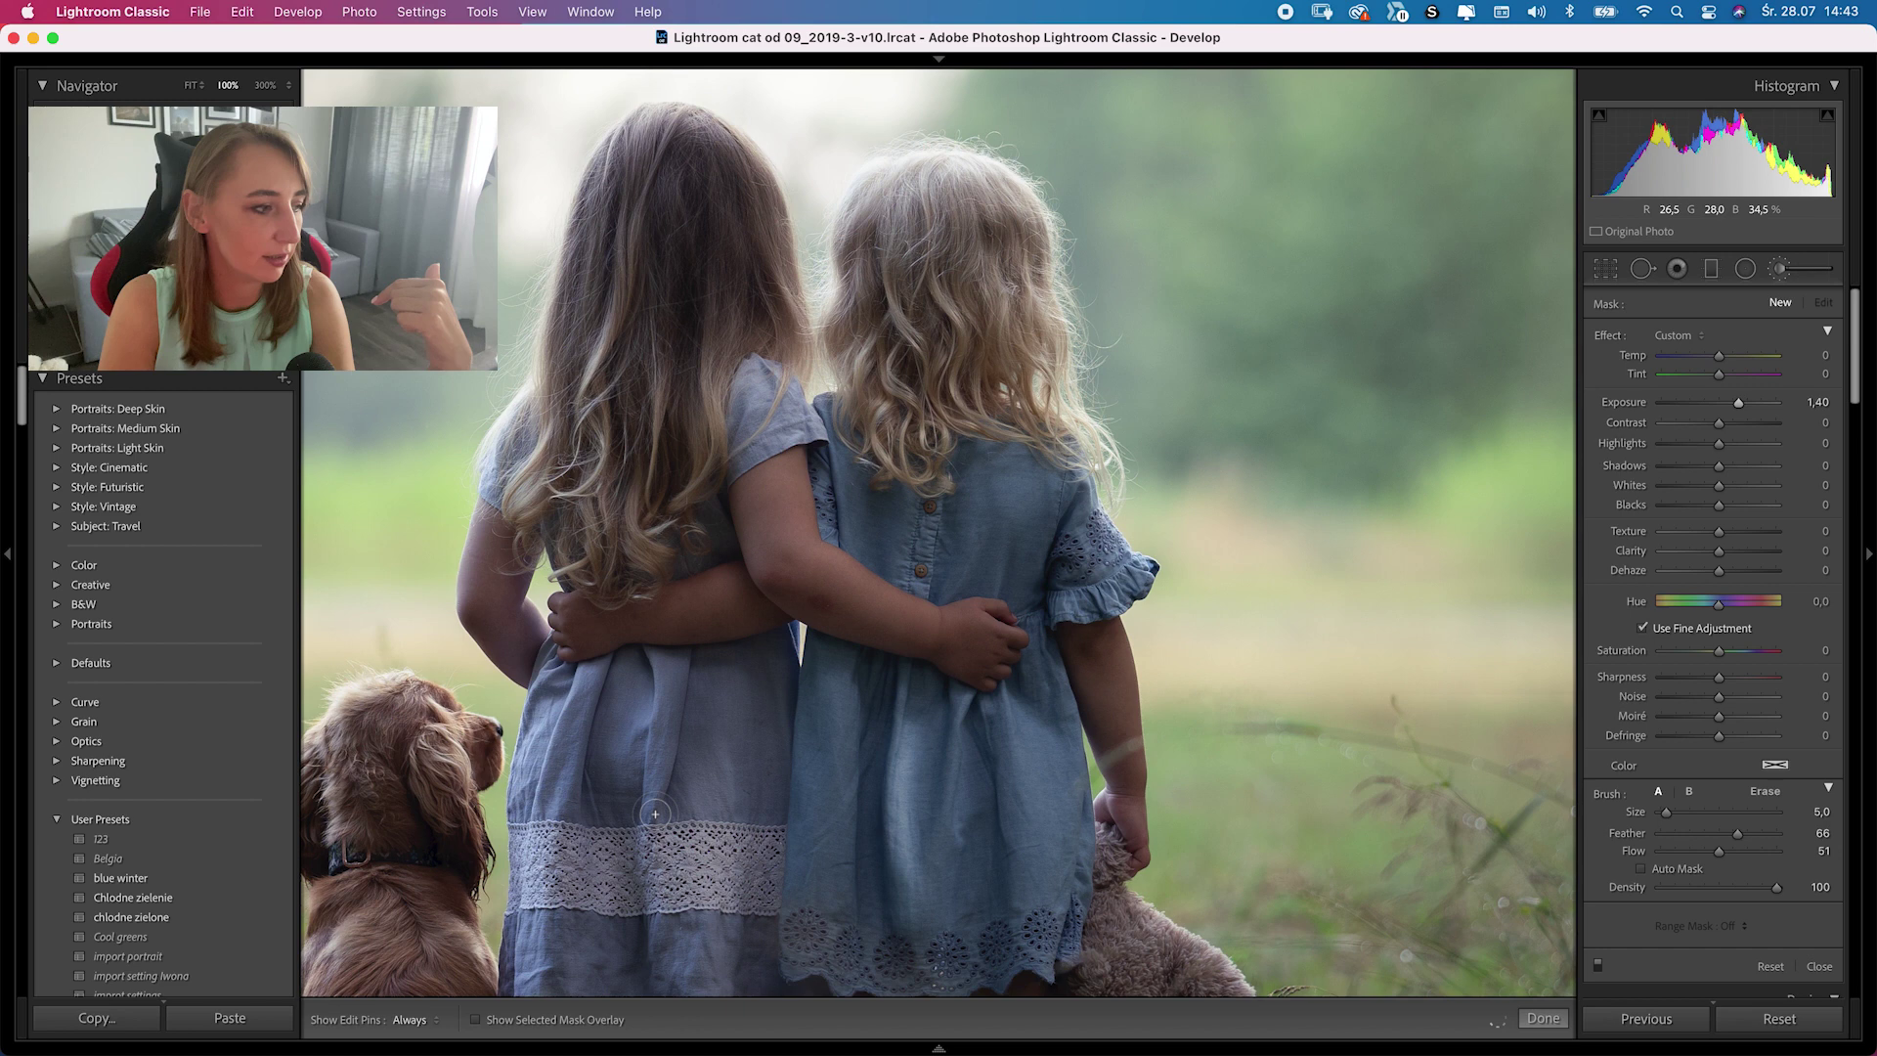
click(655, 867)
key(h)
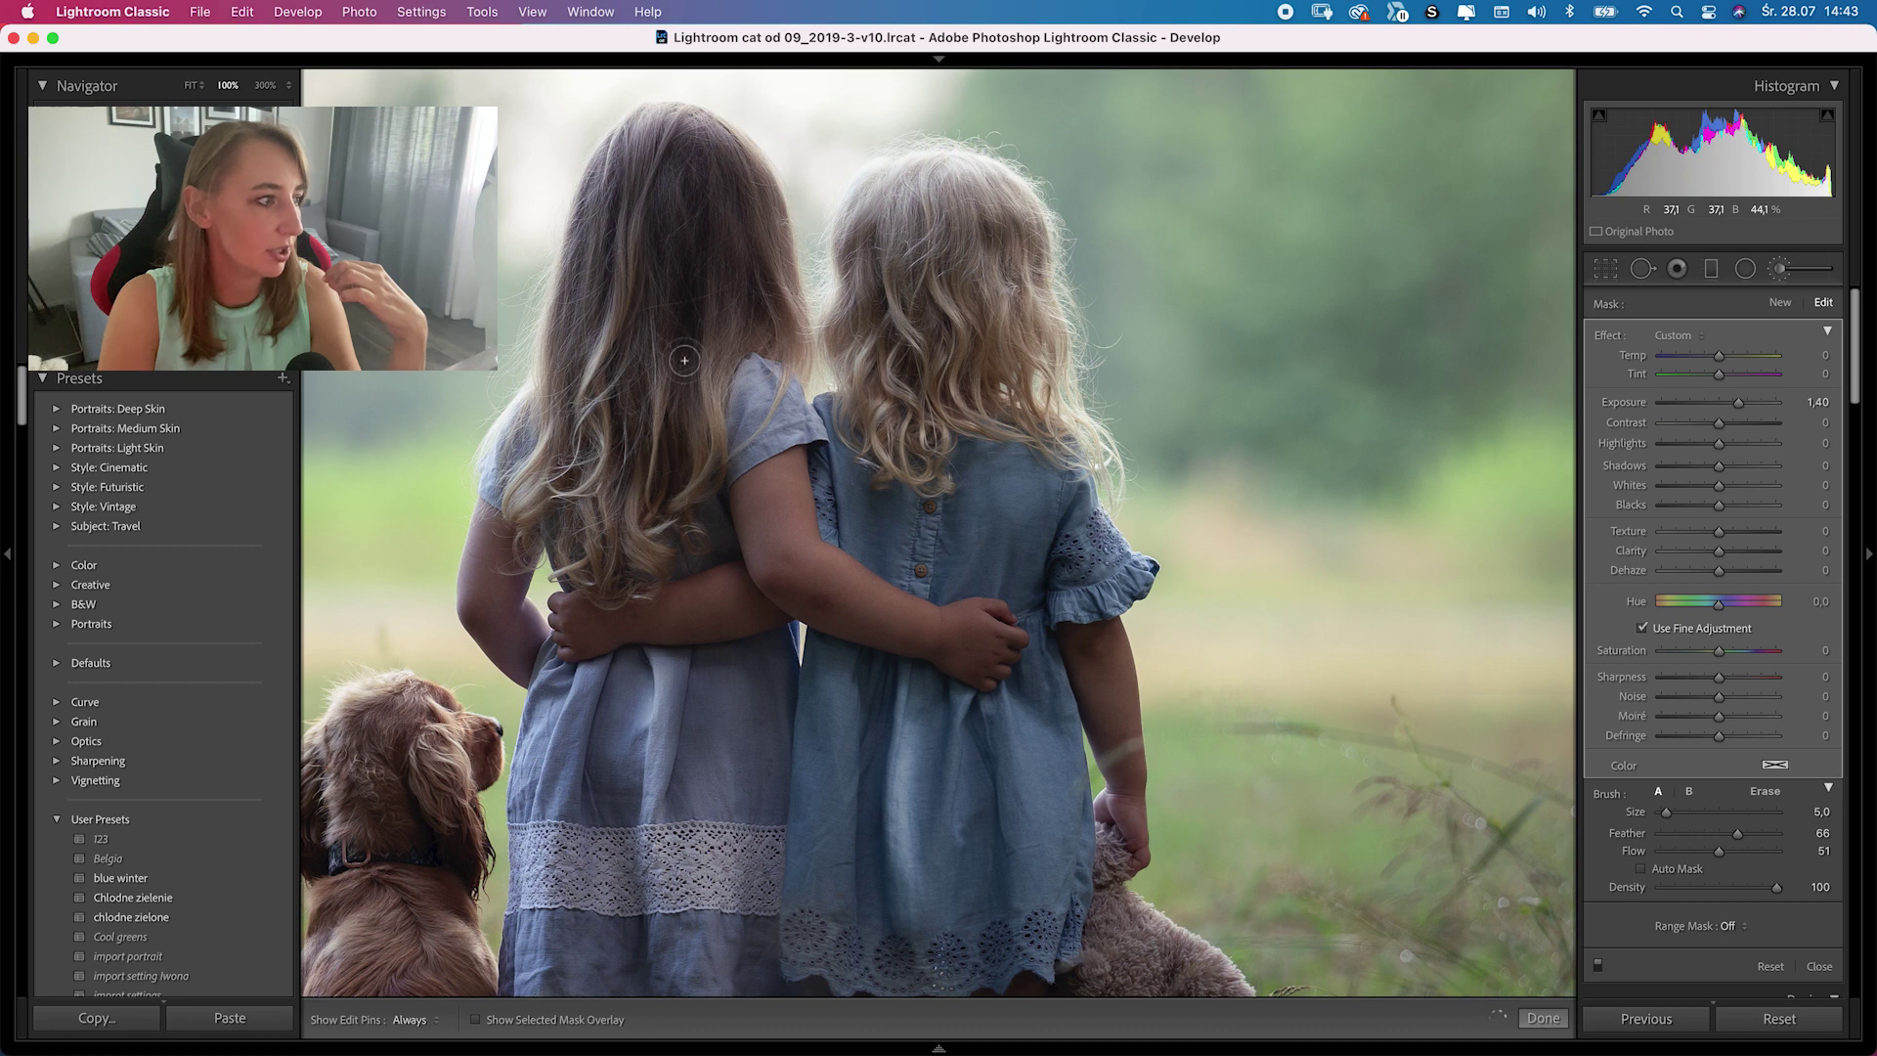
key(h)
key(h)
key(h)
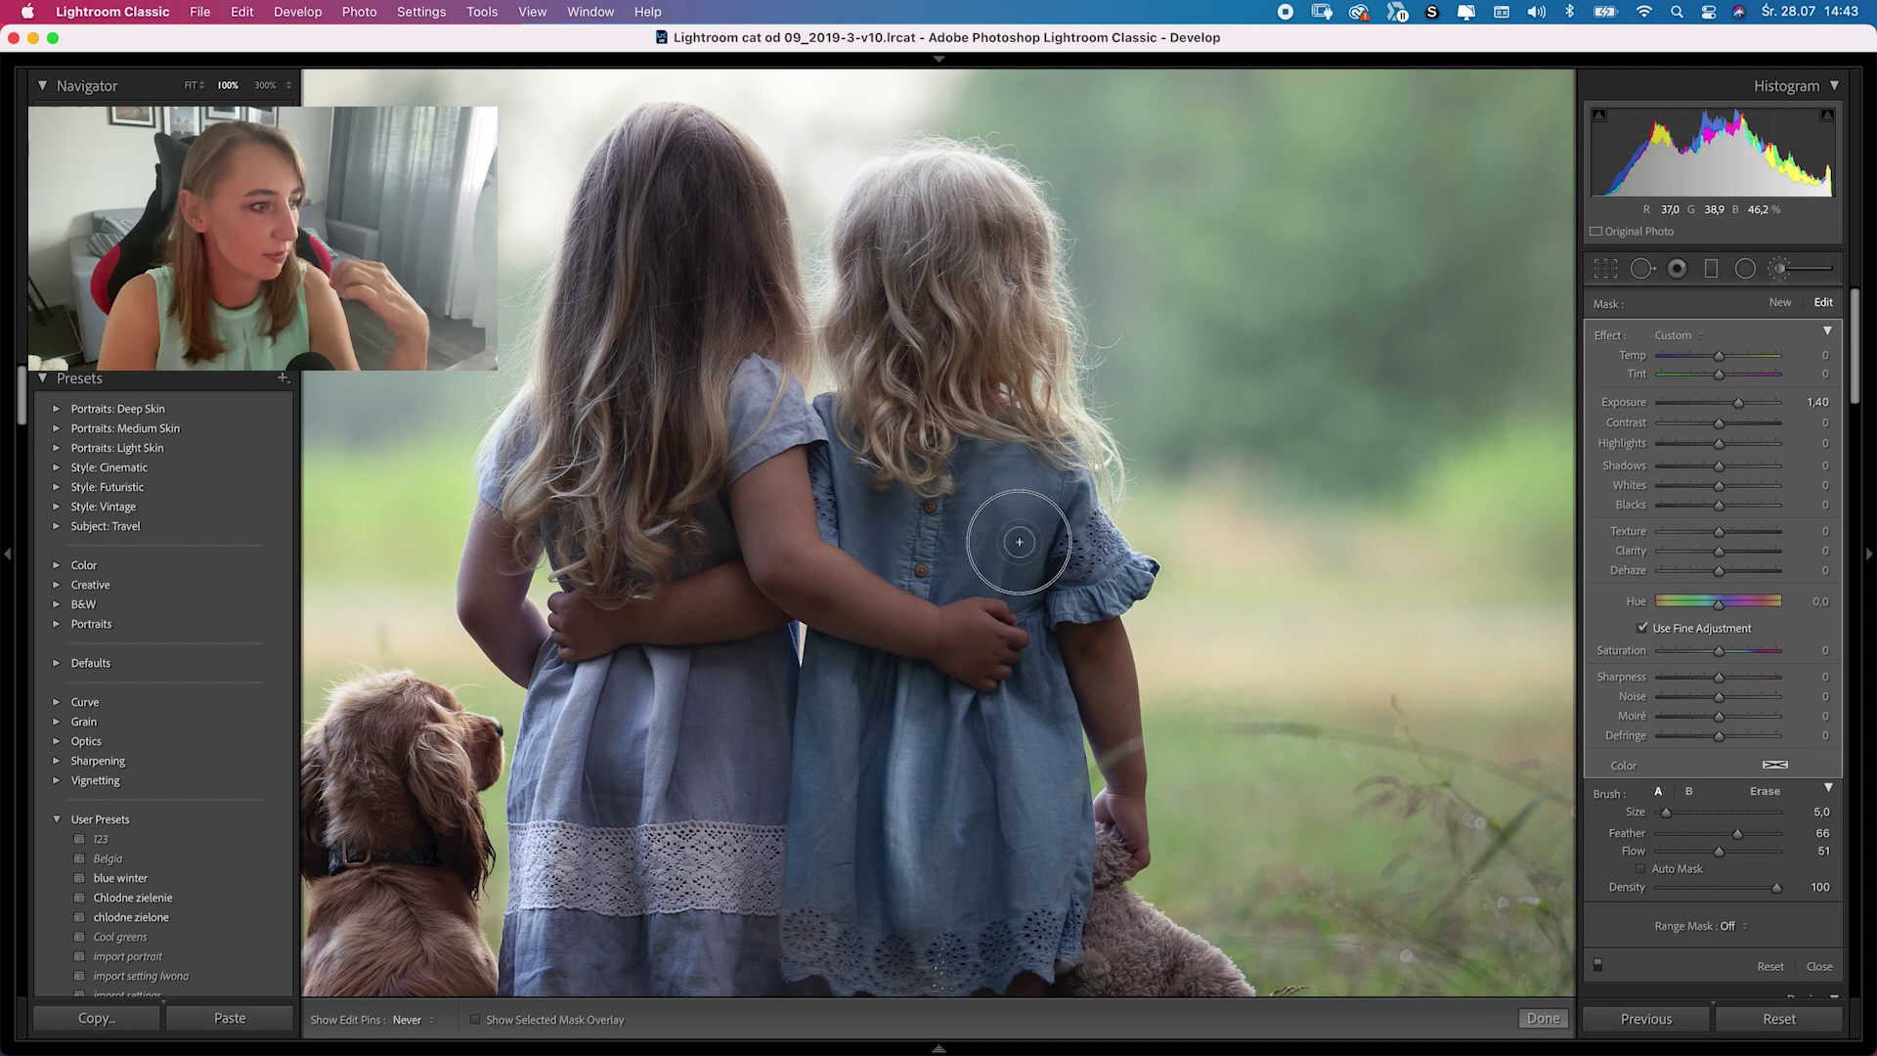
key(h)
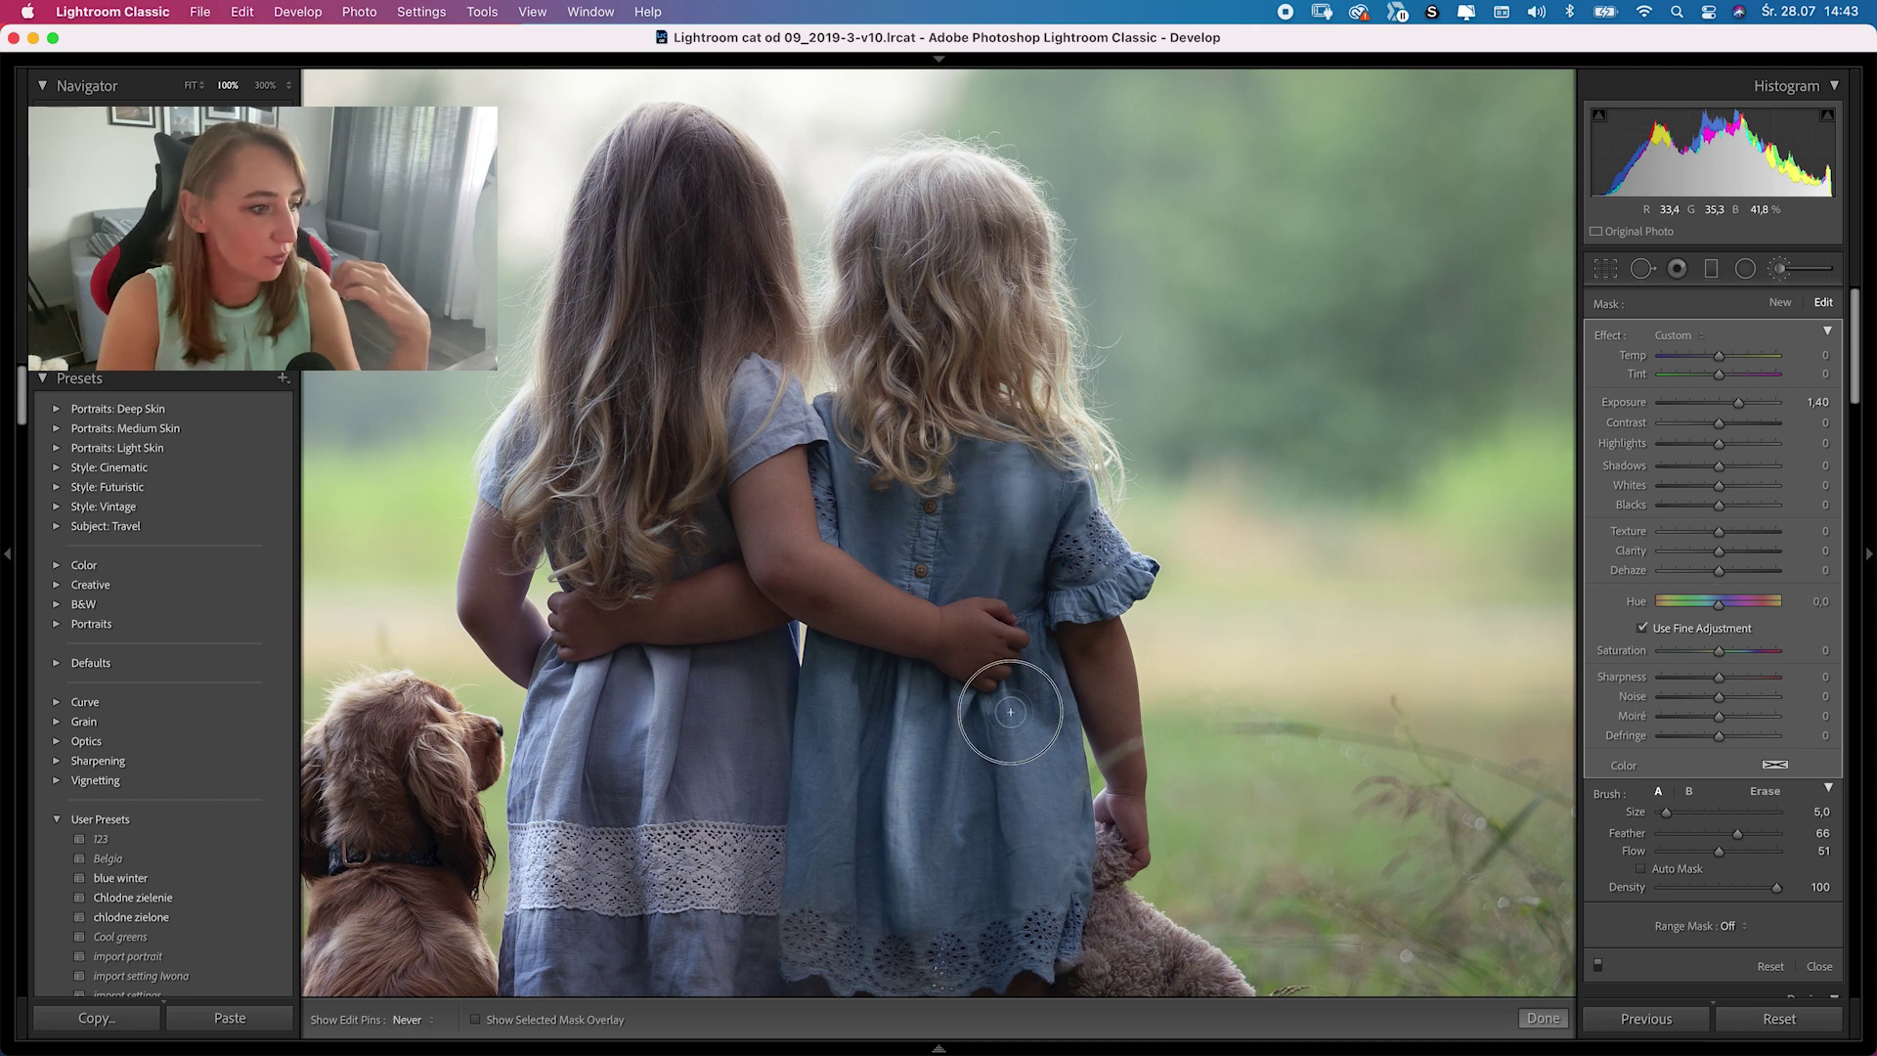
key(h)
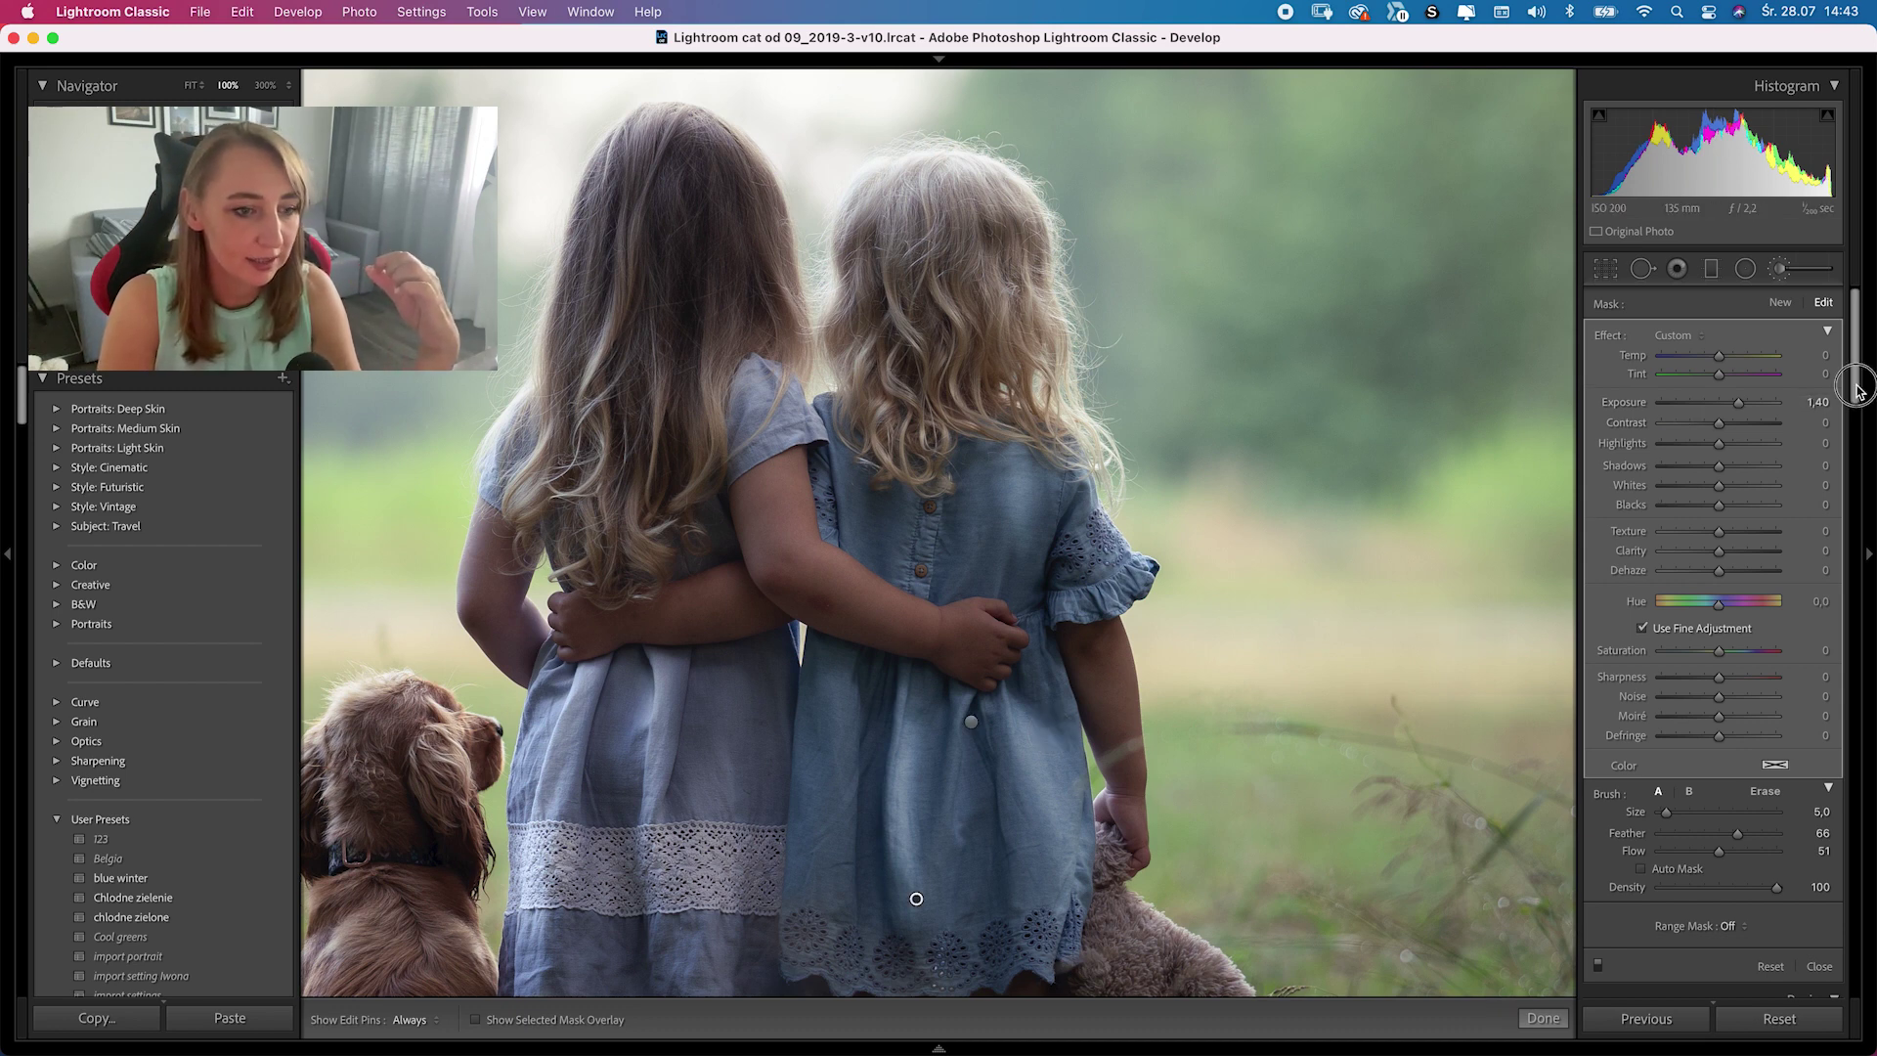
drag(1855, 377, 1860, 442)
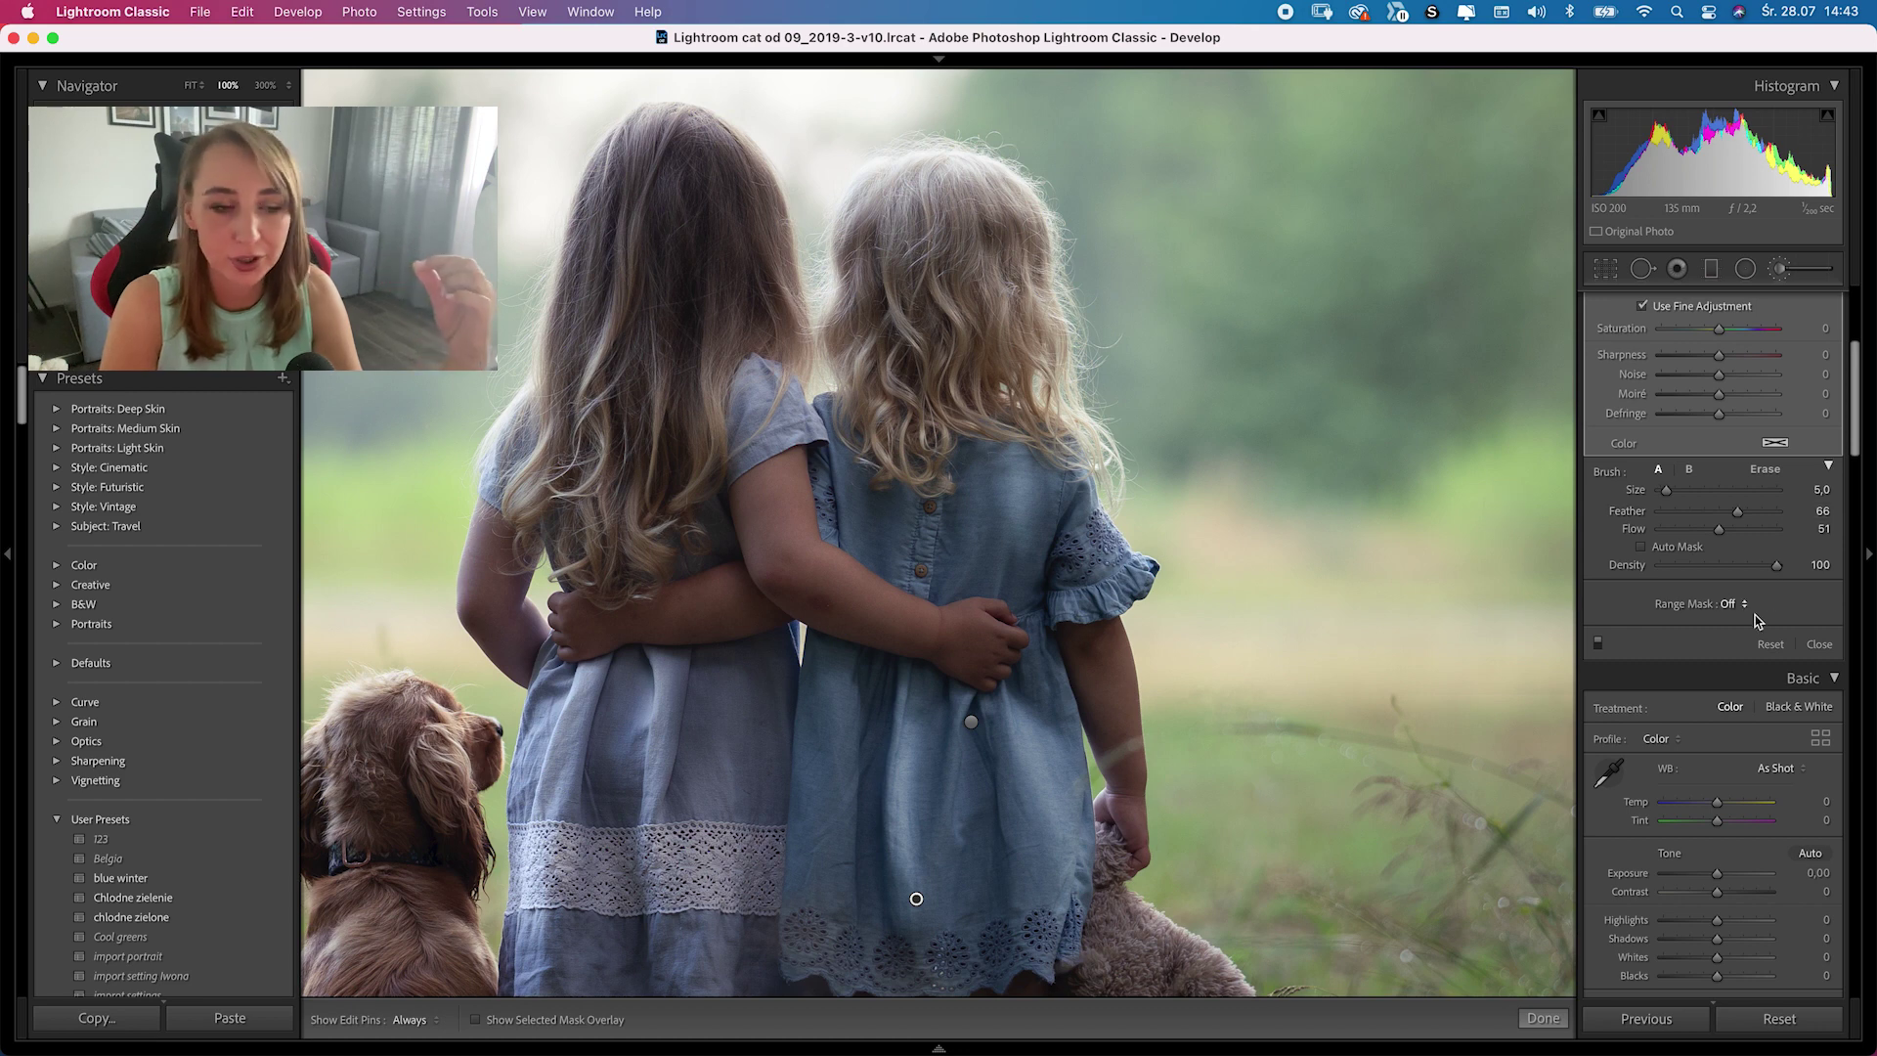
- Restrict the brightening mask with a Luminance range of 17/100
click(1743, 607)
click(1759, 646)
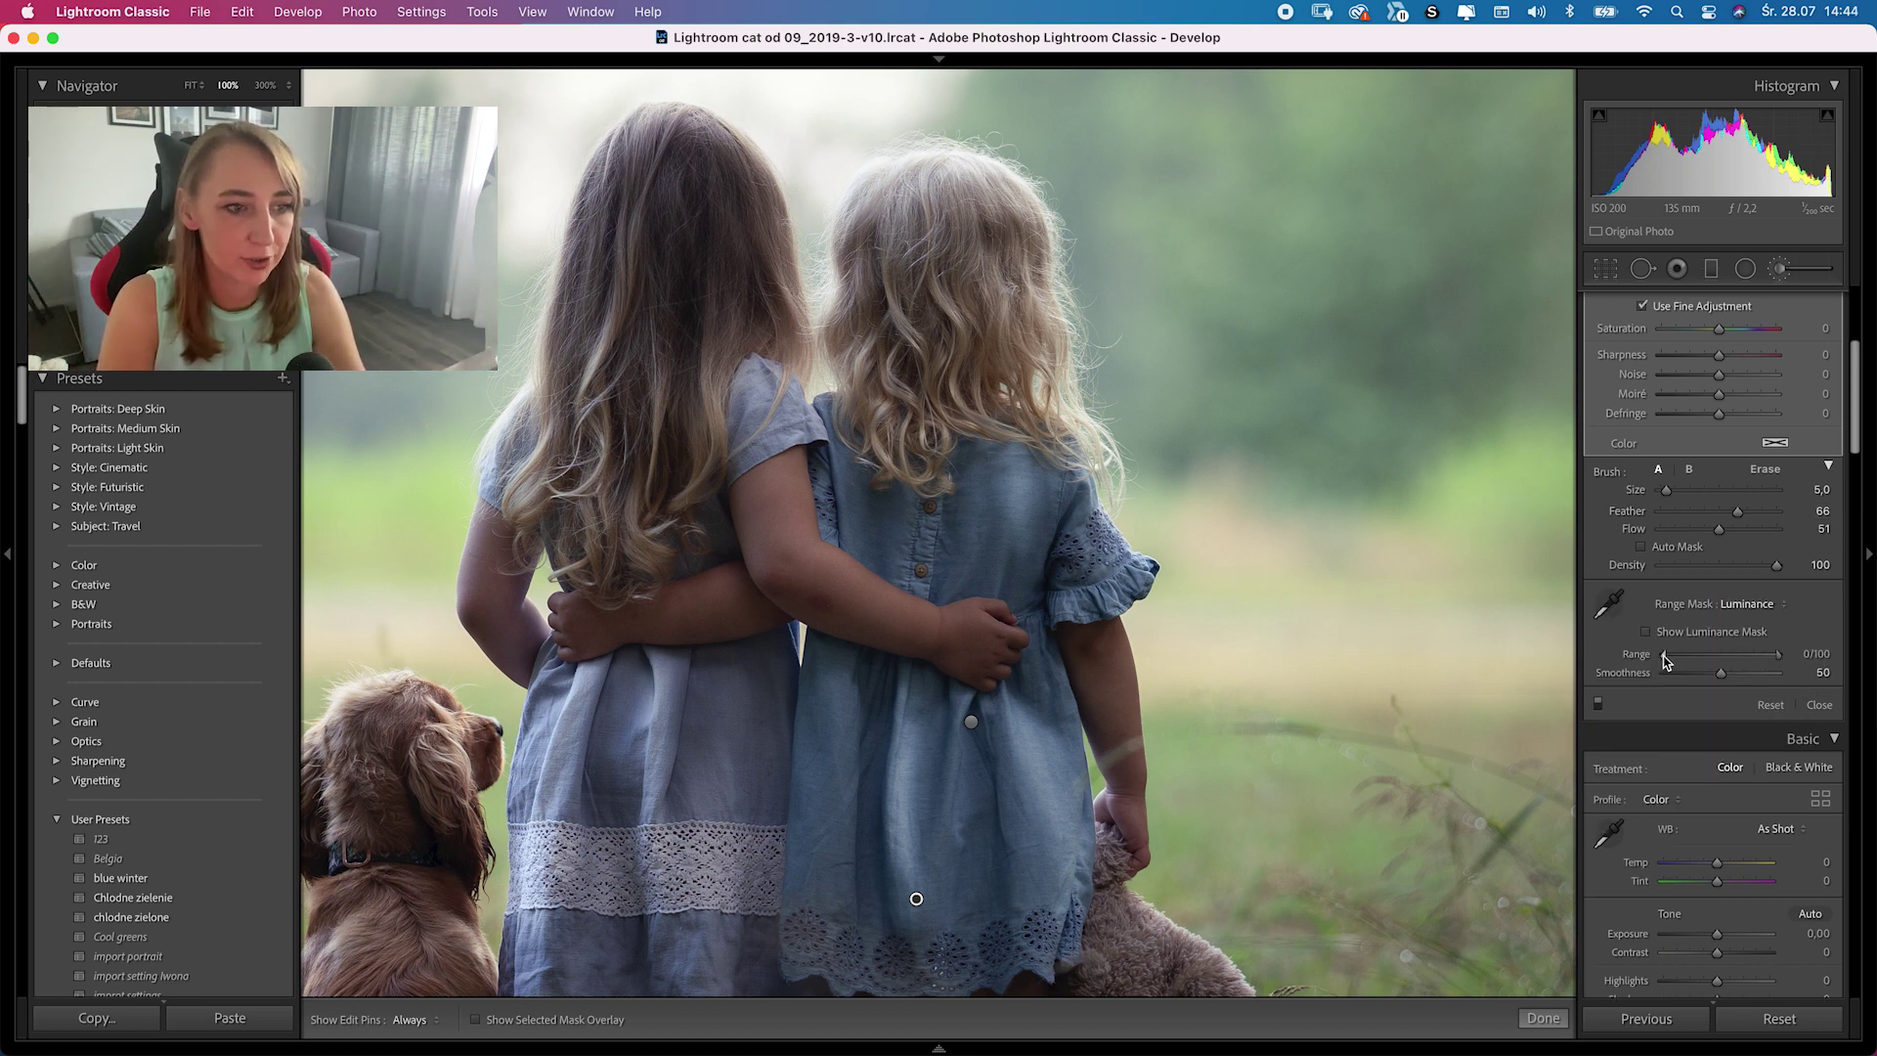
drag(1667, 661, 1727, 662)
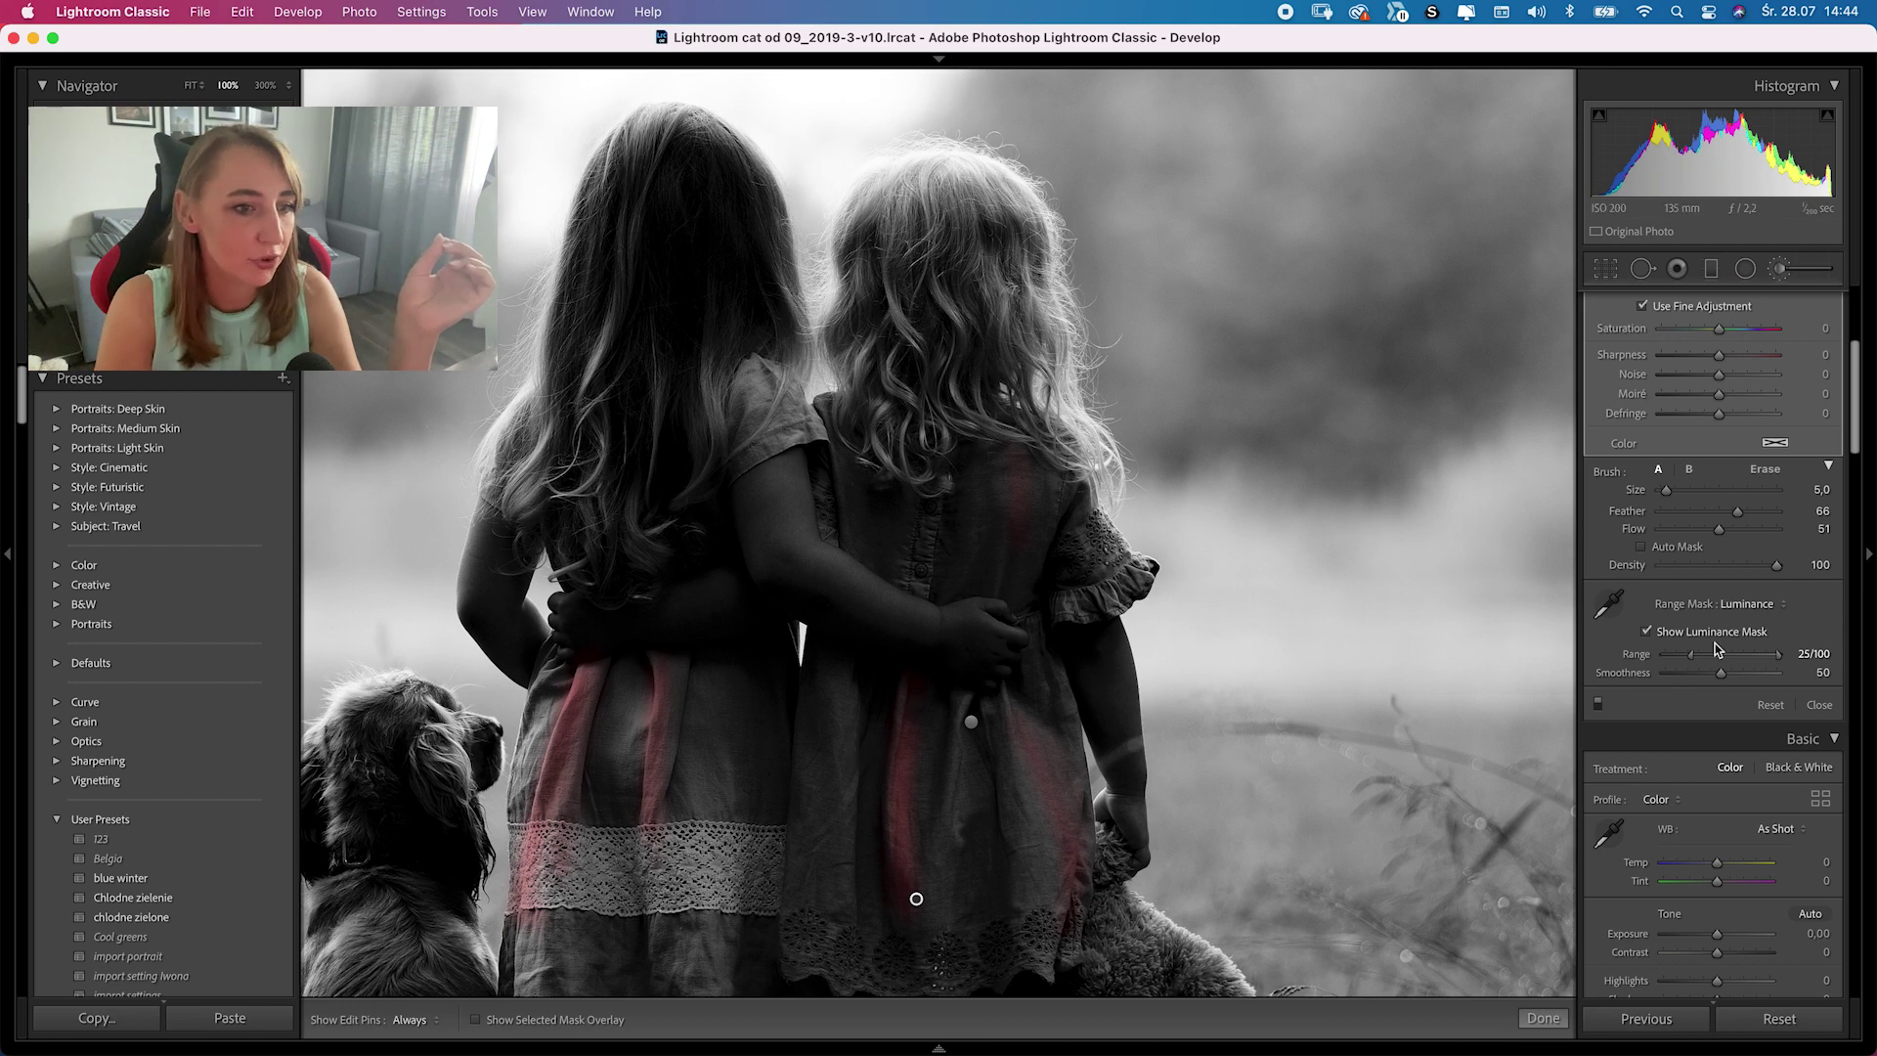
drag(1697, 662, 1724, 664)
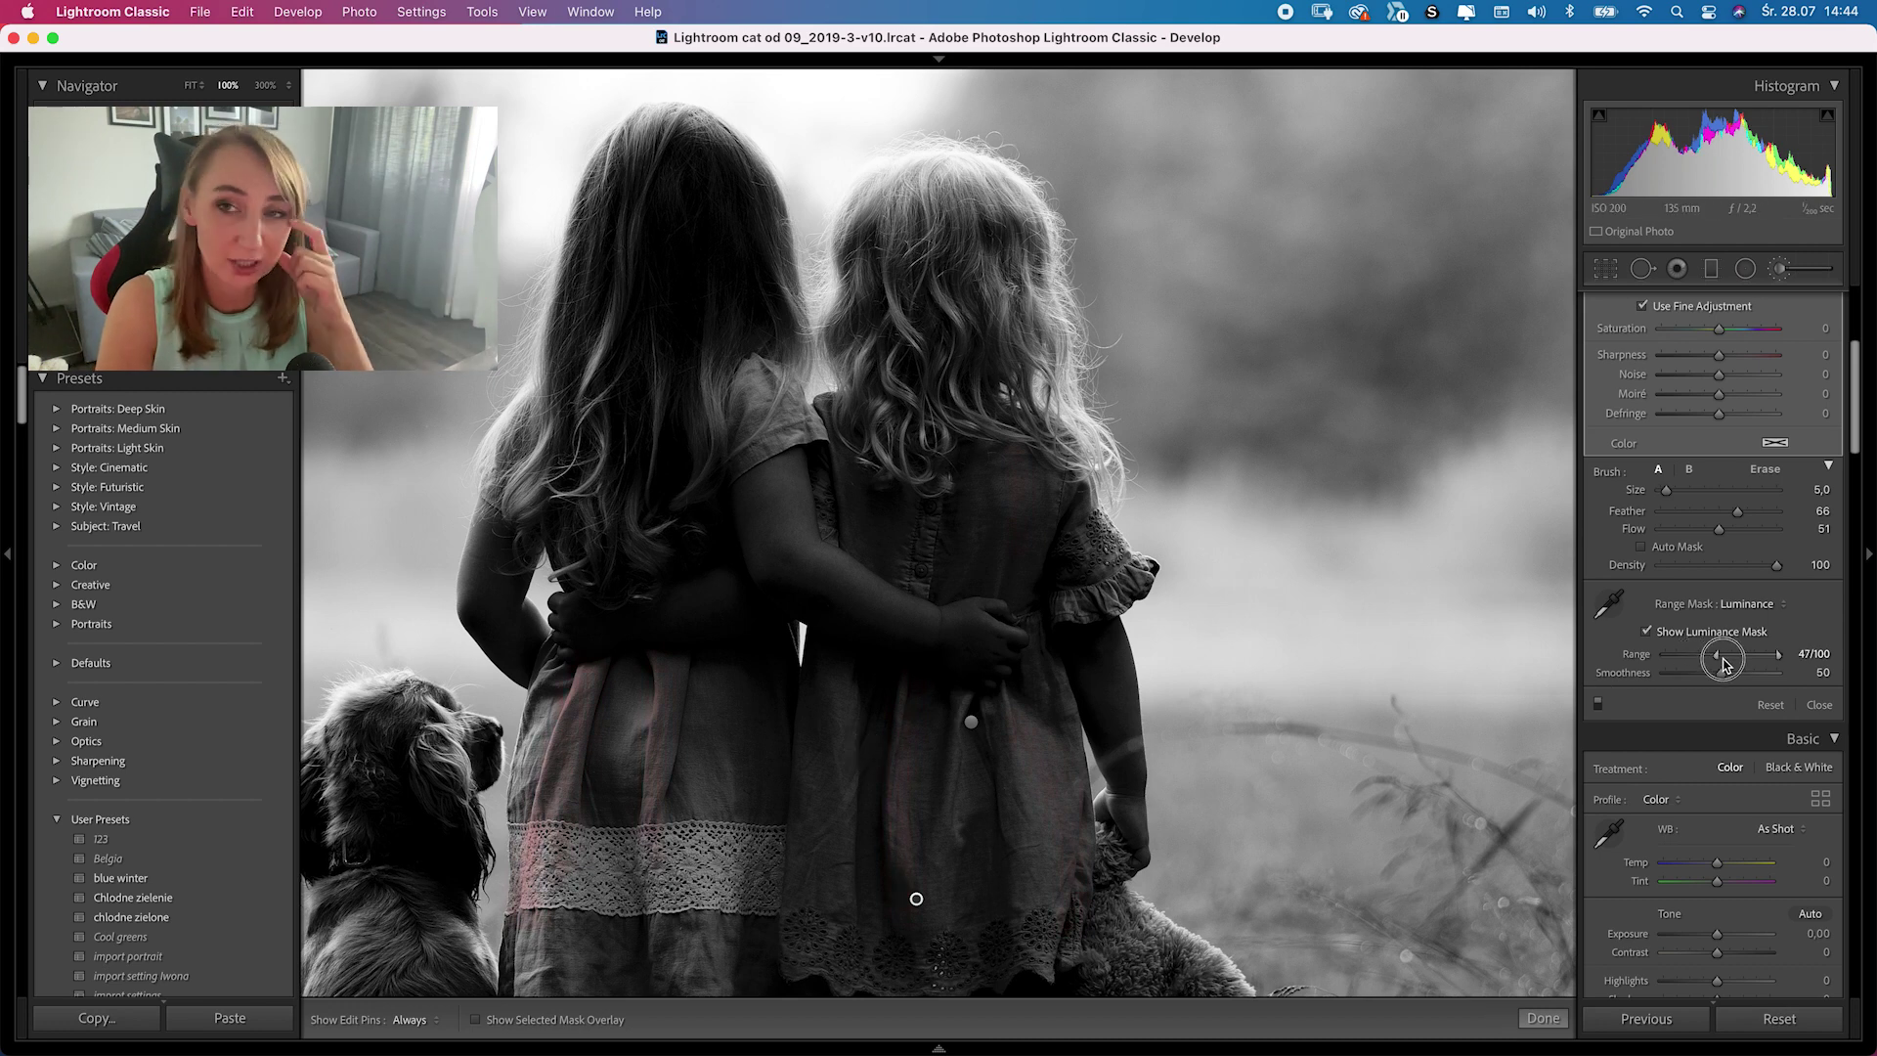
drag(1723, 664, 1683, 663)
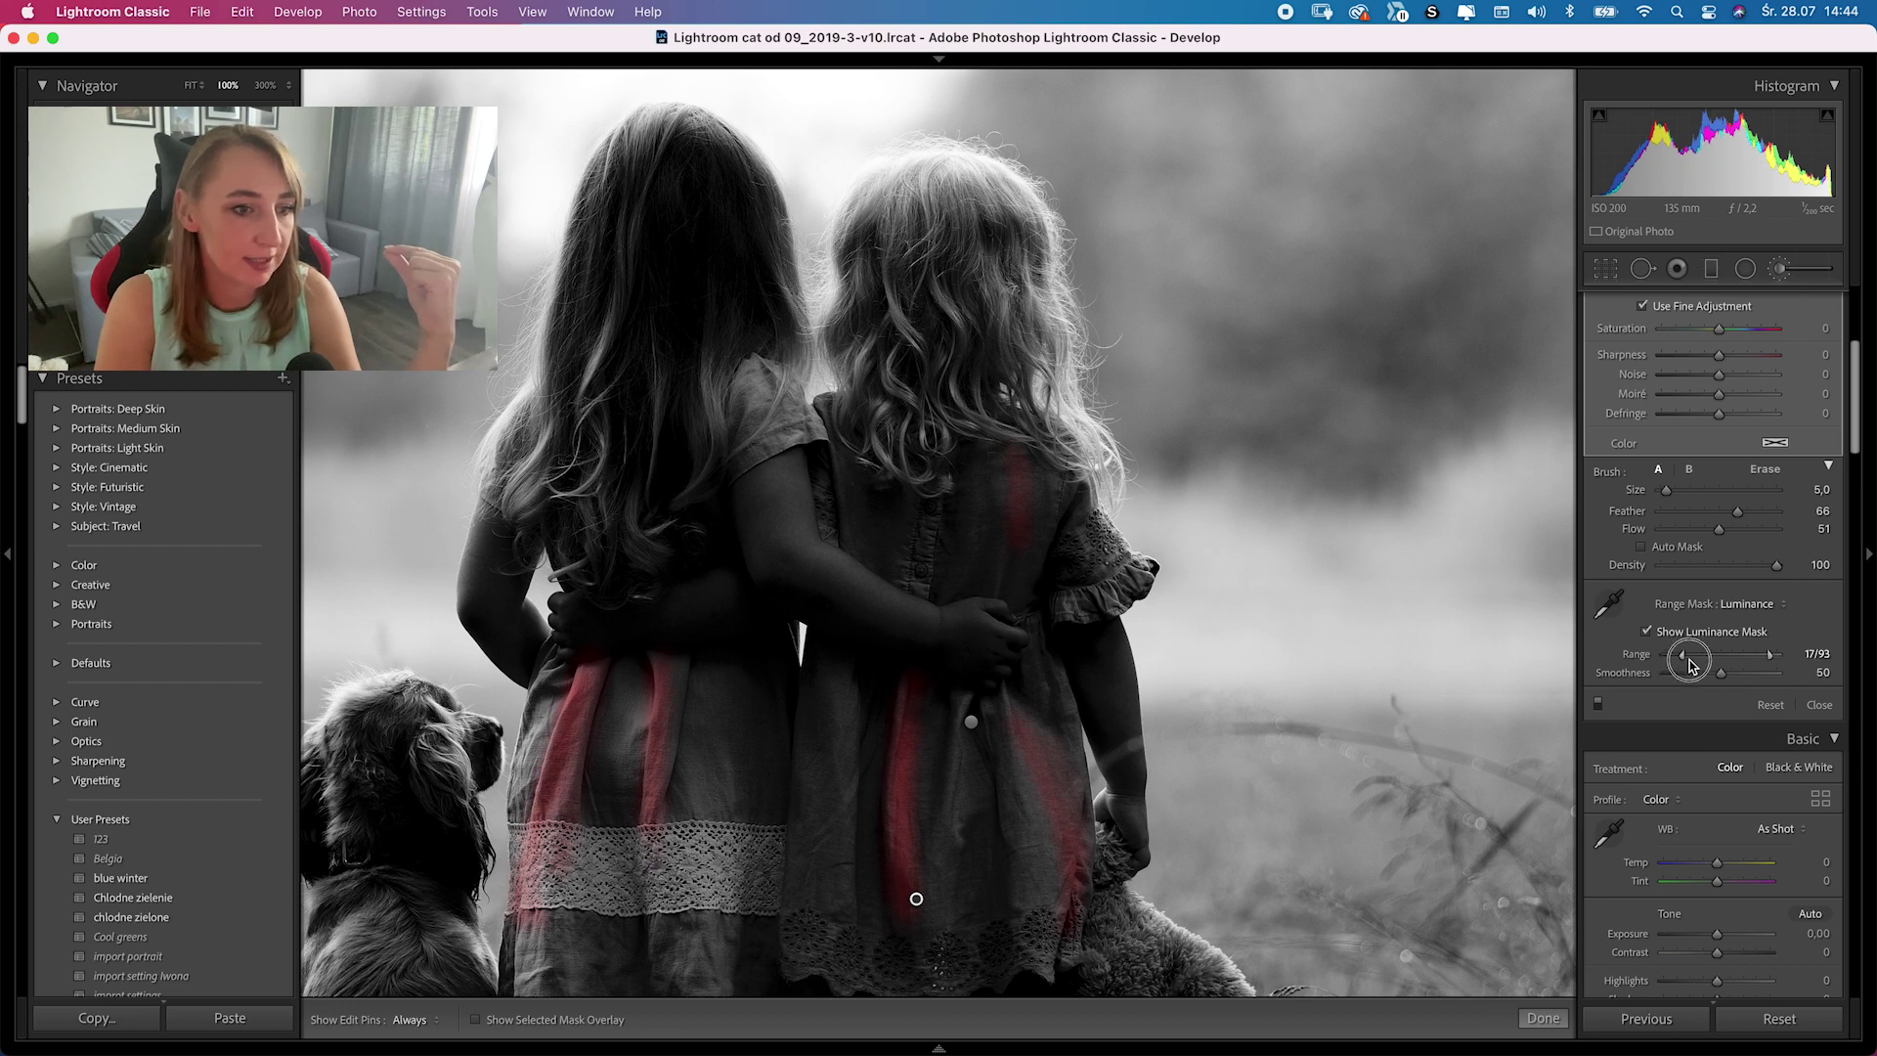
drag(1772, 662, 1780, 665)
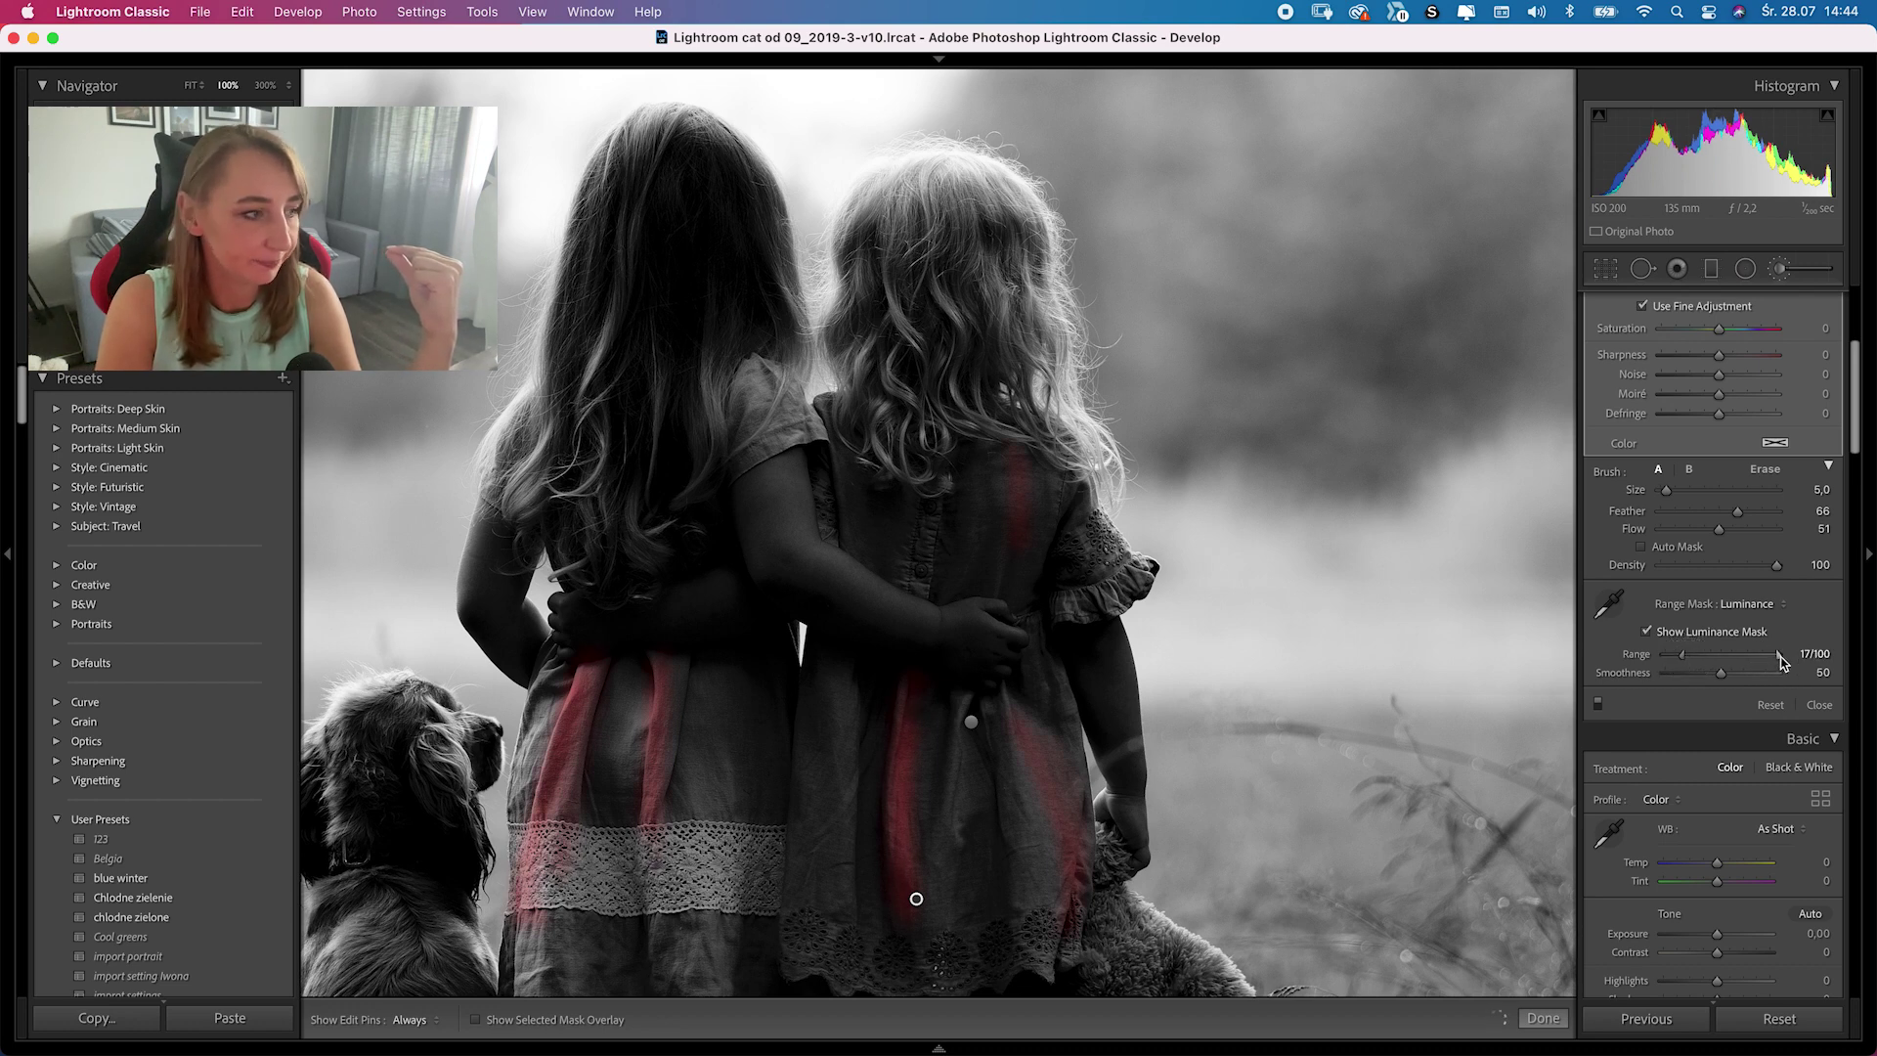
- Brighten more of the left girl's dress and back, then close the adjustment brush
key(h)
mouse_move(842, 910)
mouse_down()
mouse_move(833, 703)
mouse_move(839, 944)
mouse_move(837, 654)
mouse_up()
key(h)
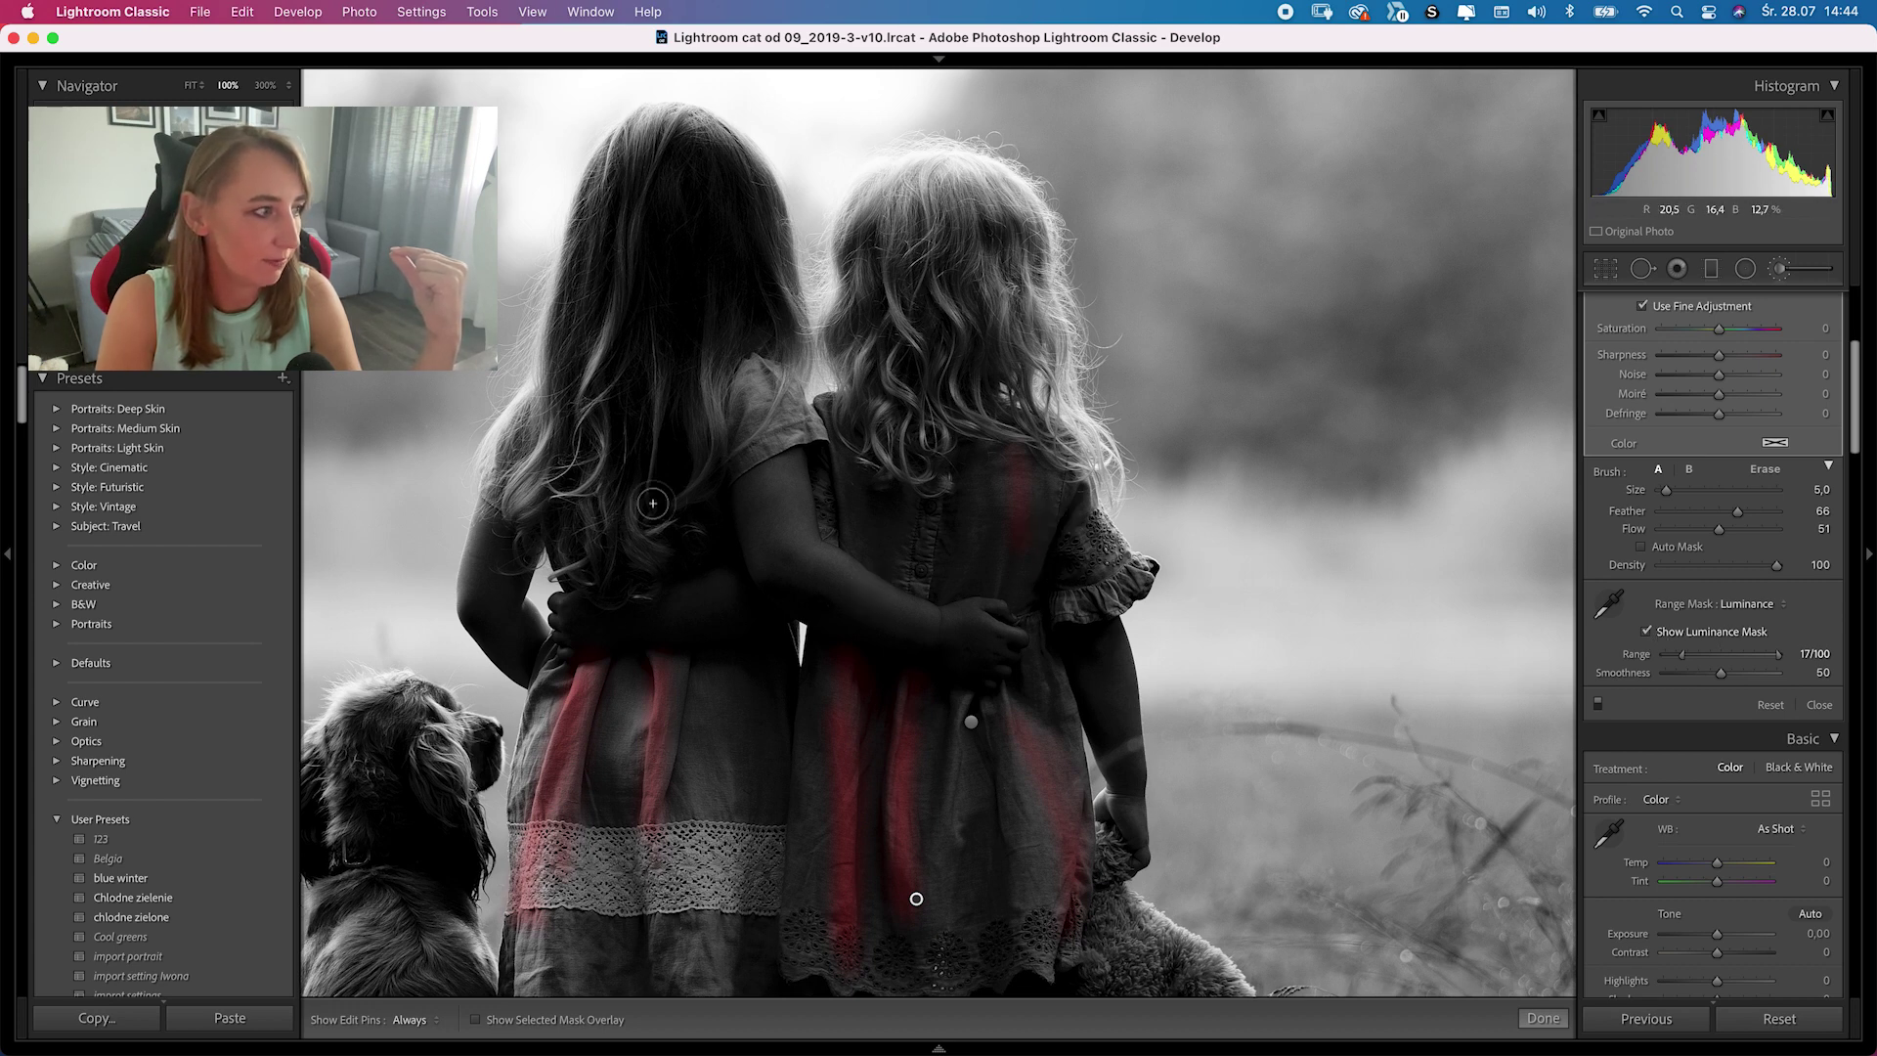
key(h)
mouse_move(683, 499)
mouse_down()
mouse_move(684, 389)
mouse_move(695, 460)
mouse_move(713, 335)
mouse_move(713, 506)
mouse_up()
key(h)
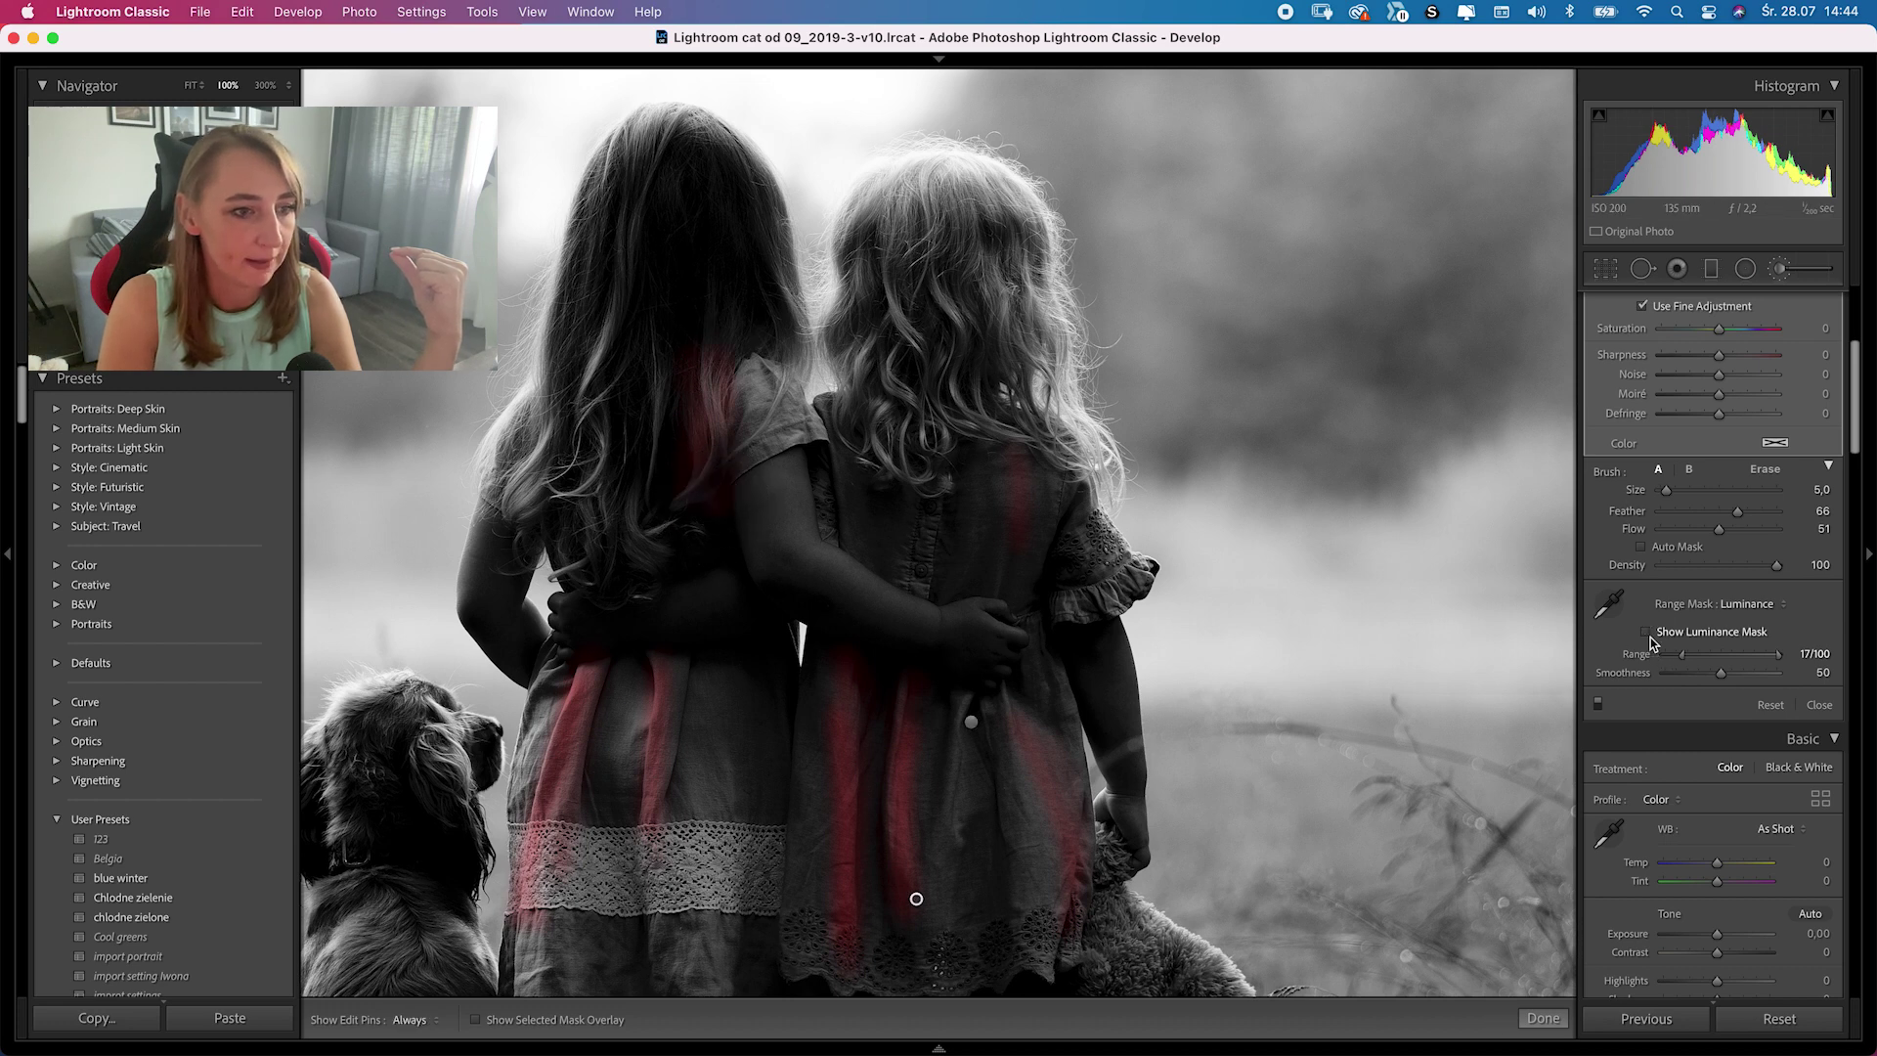
click(1648, 636)
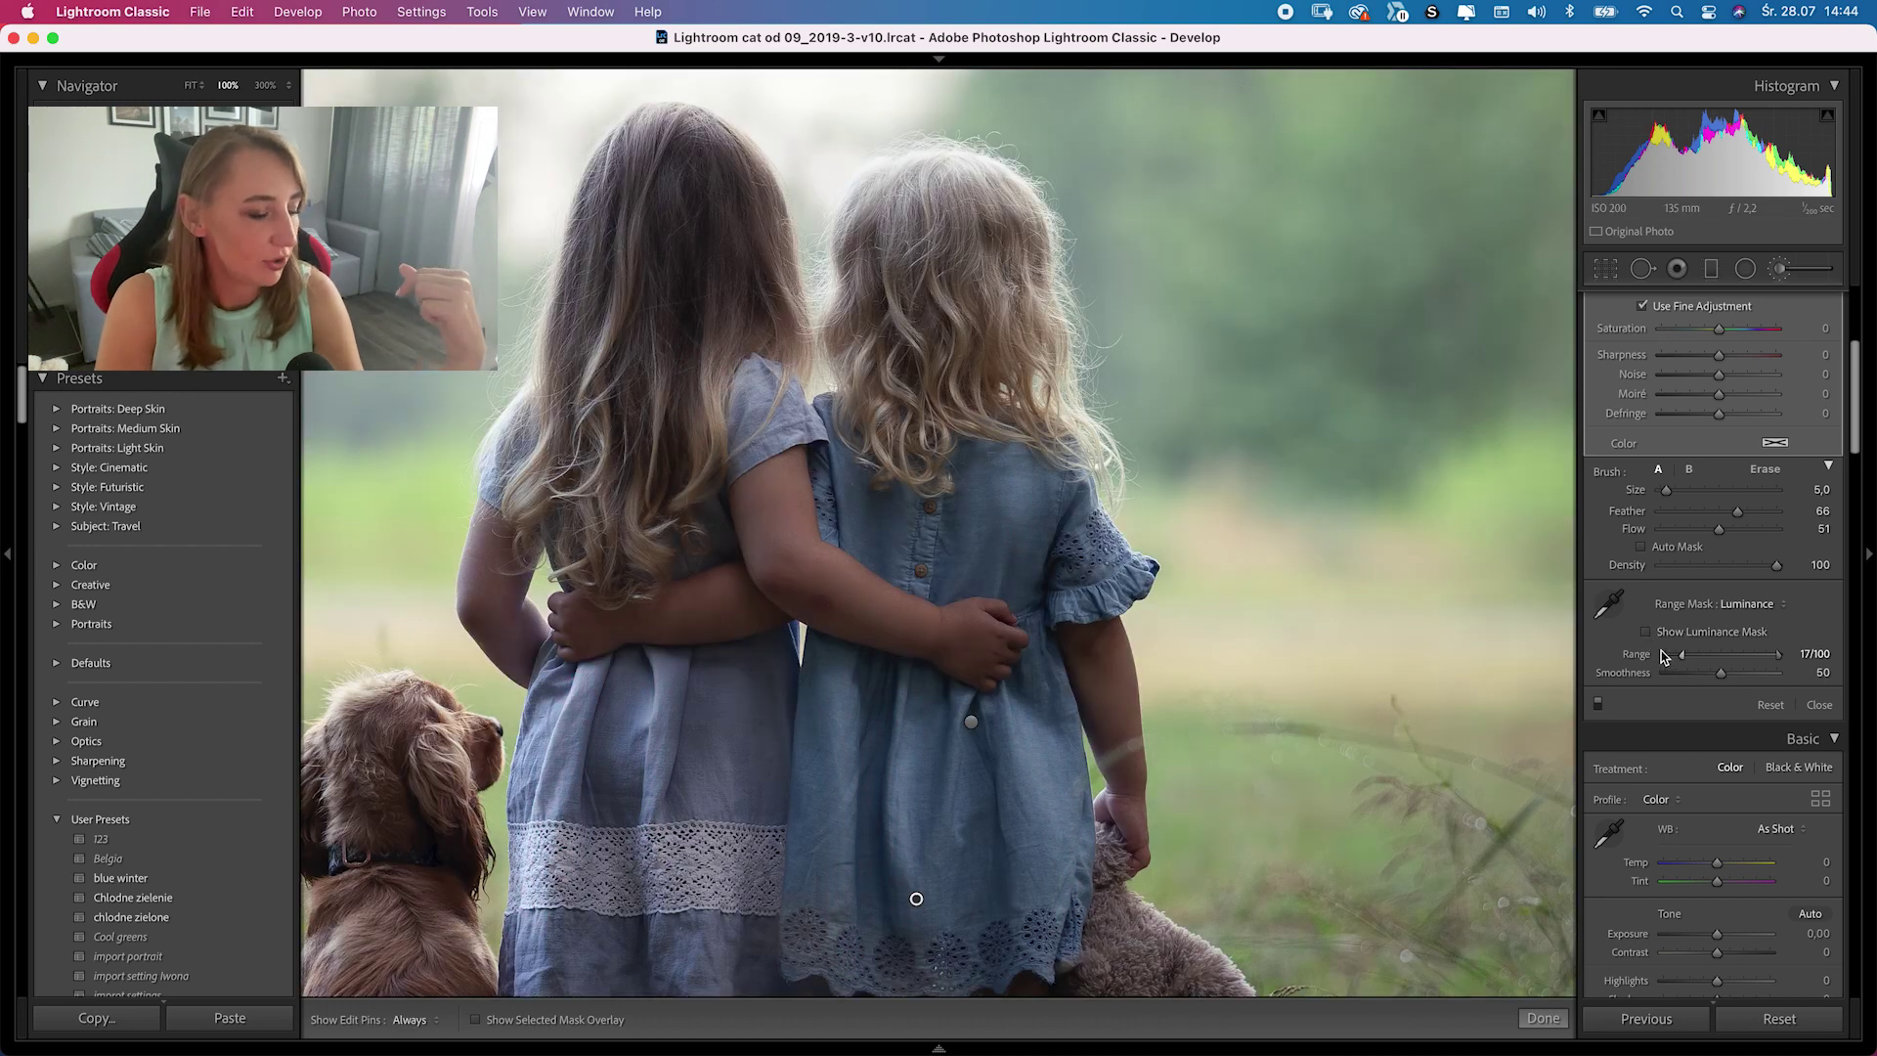
click(1544, 1019)
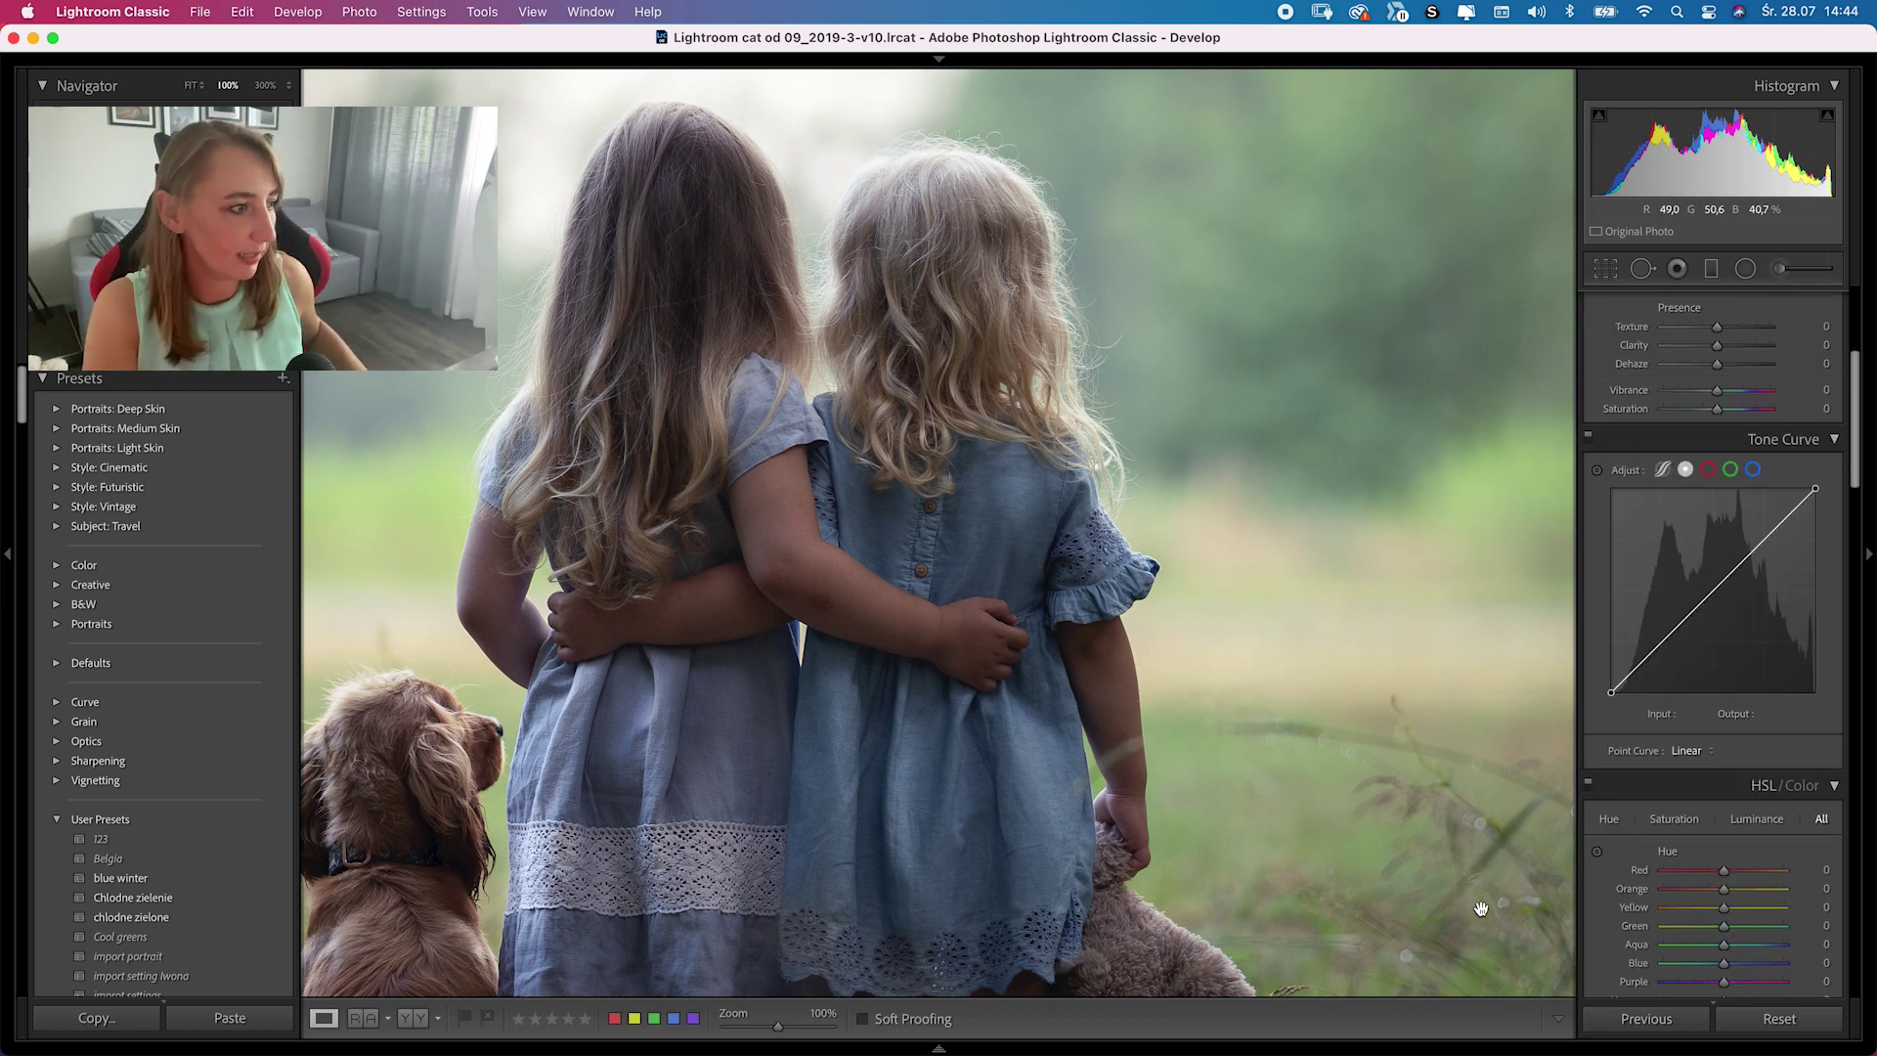
- Toggle the Before view to compare against the original, then return to the edited photo
key(backslash)
key(backslash)
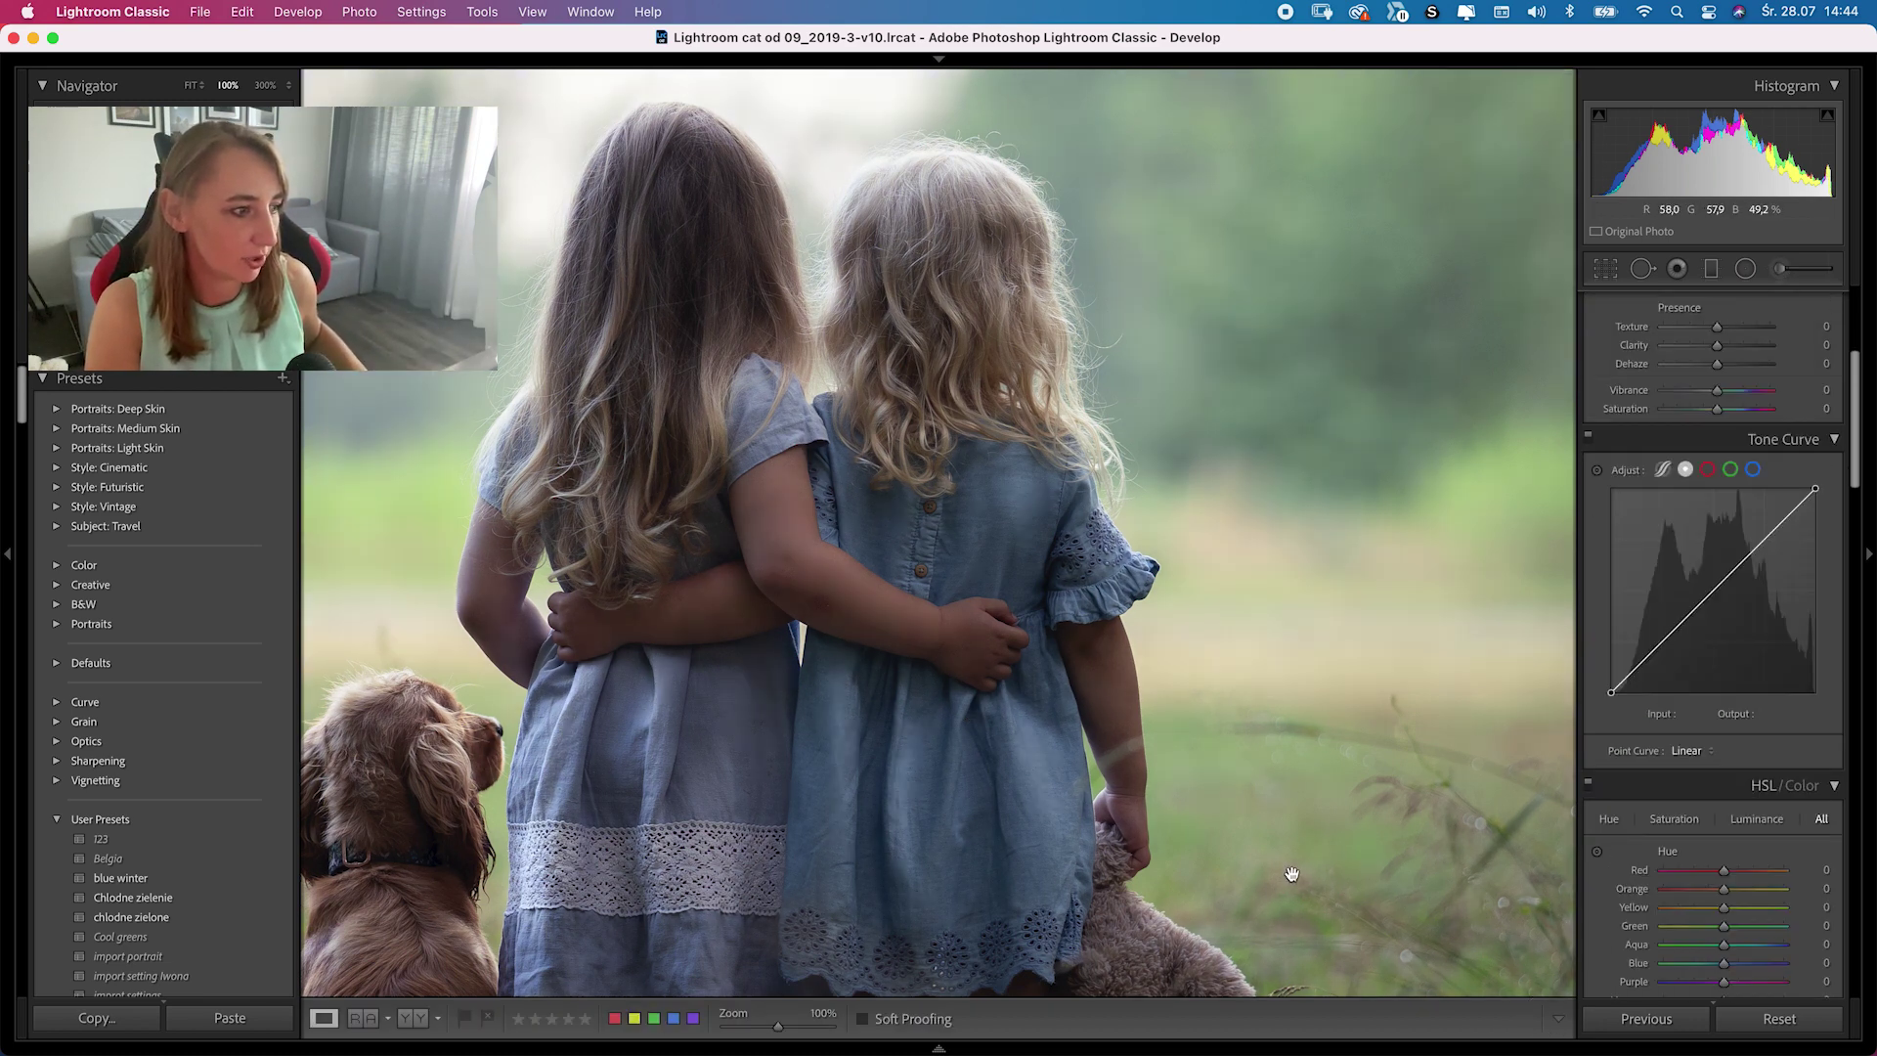
key(backslash)
key(backslash)
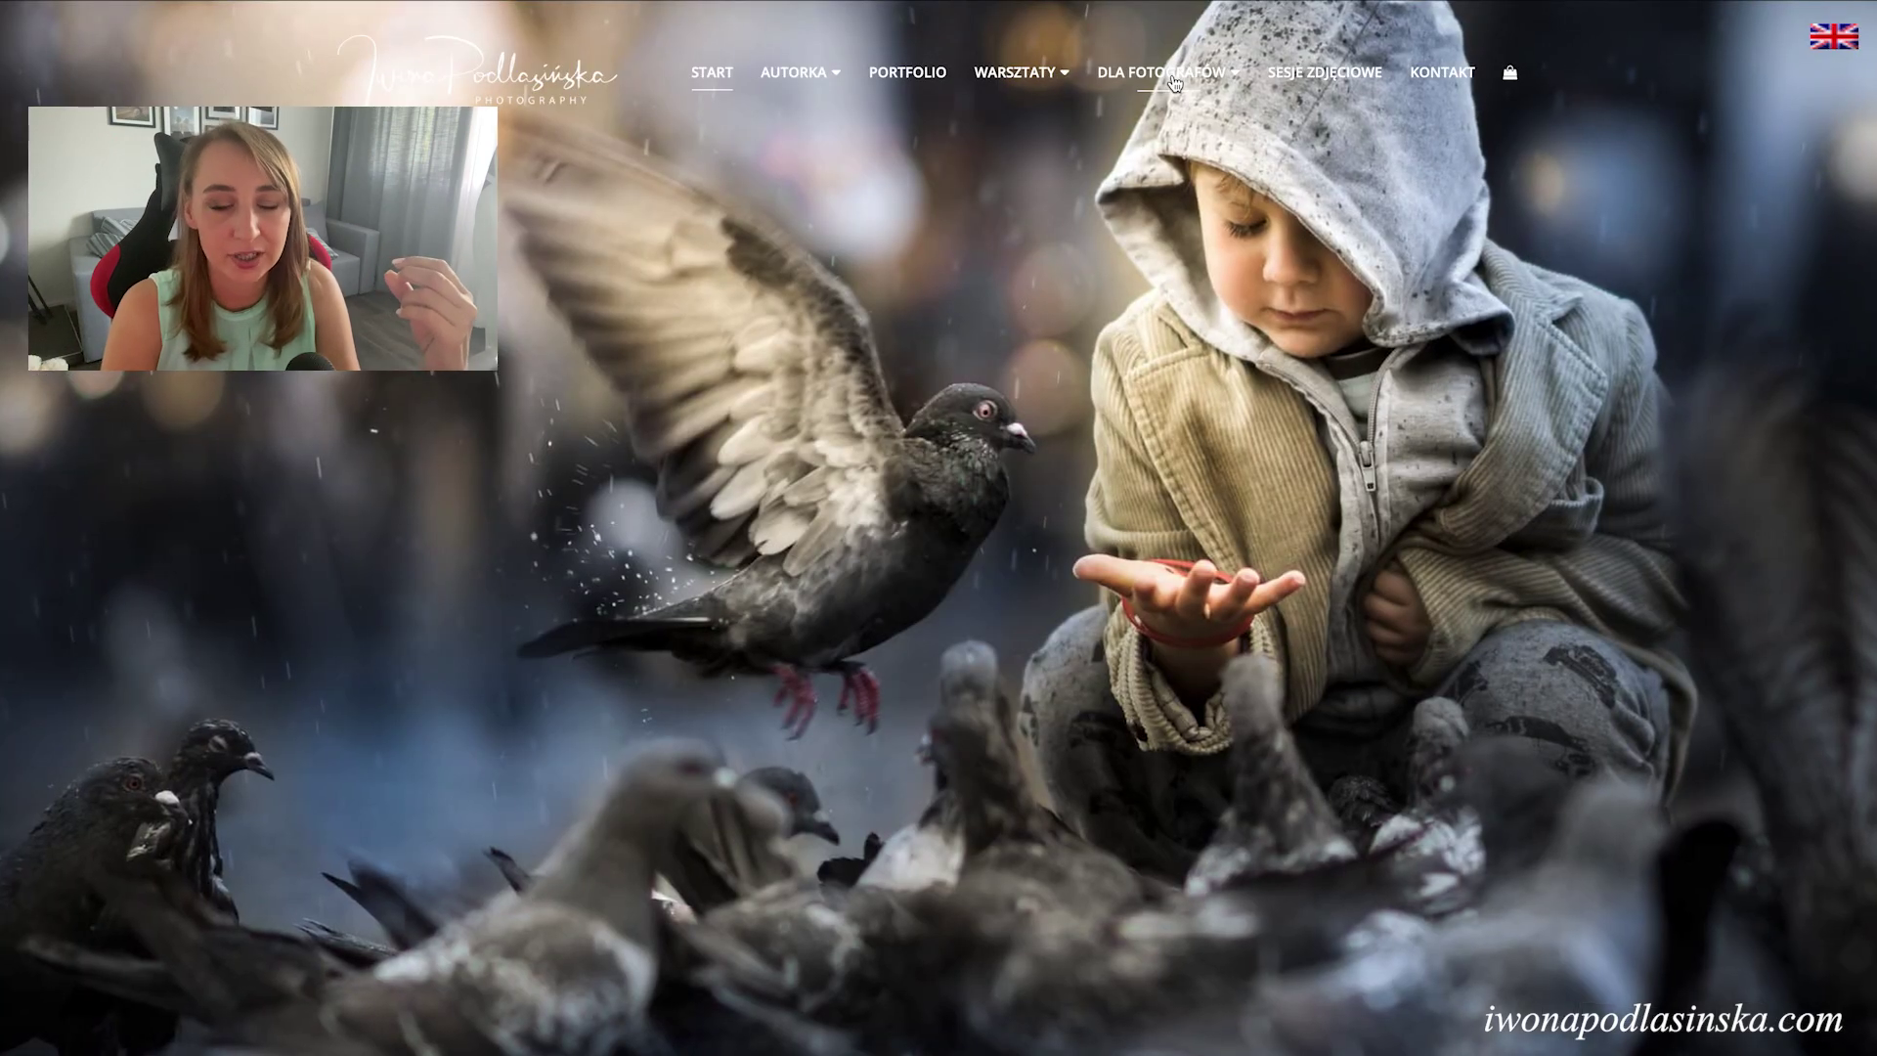
mouse_move(1168, 73)
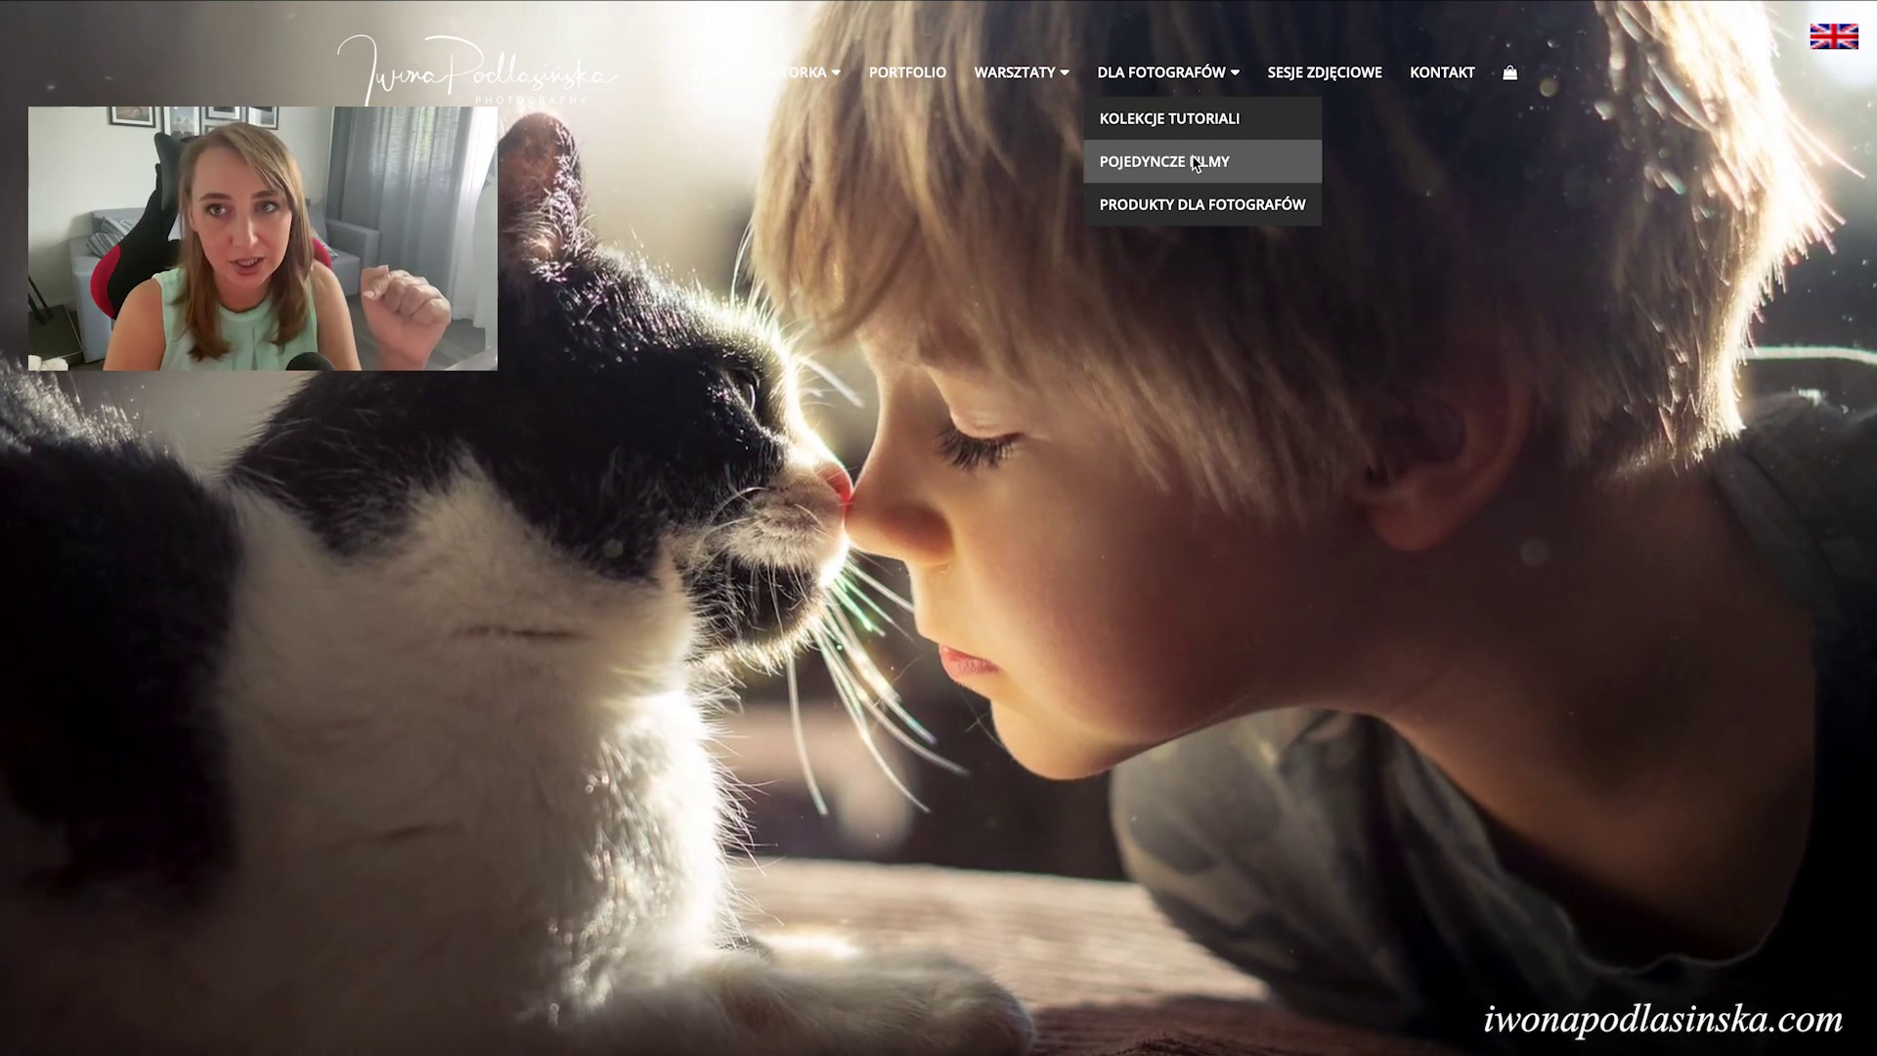
- Browse the Pojedyncze filmy page of single tutorial films on iwonapodlasinska.com
click(1194, 164)
scroll(1156, 376, down, 10)
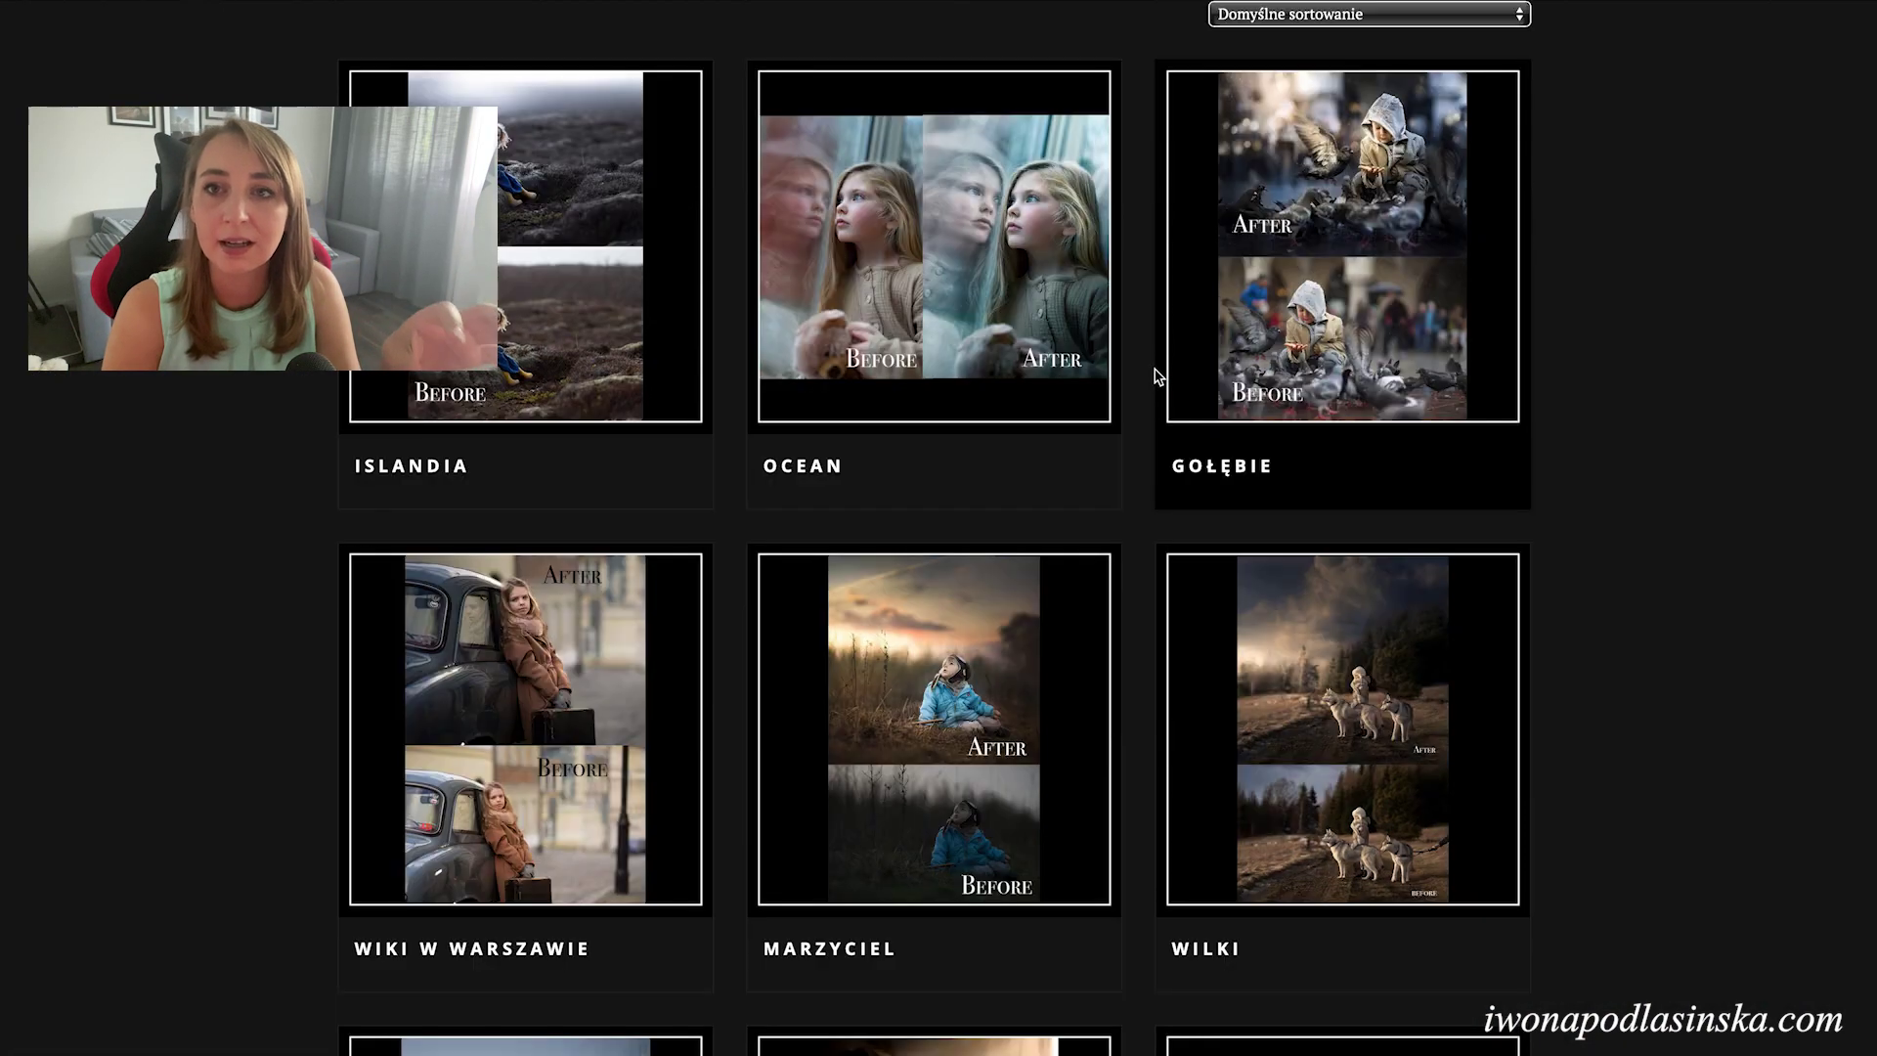
scroll(1156, 376, down, 4)
scroll(1156, 376, down, 4)
scroll(1156, 376, down, 4)
scroll(1157, 376, up, 5)
scroll(1157, 379, up, 5)
scroll(1156, 379, up, 10)
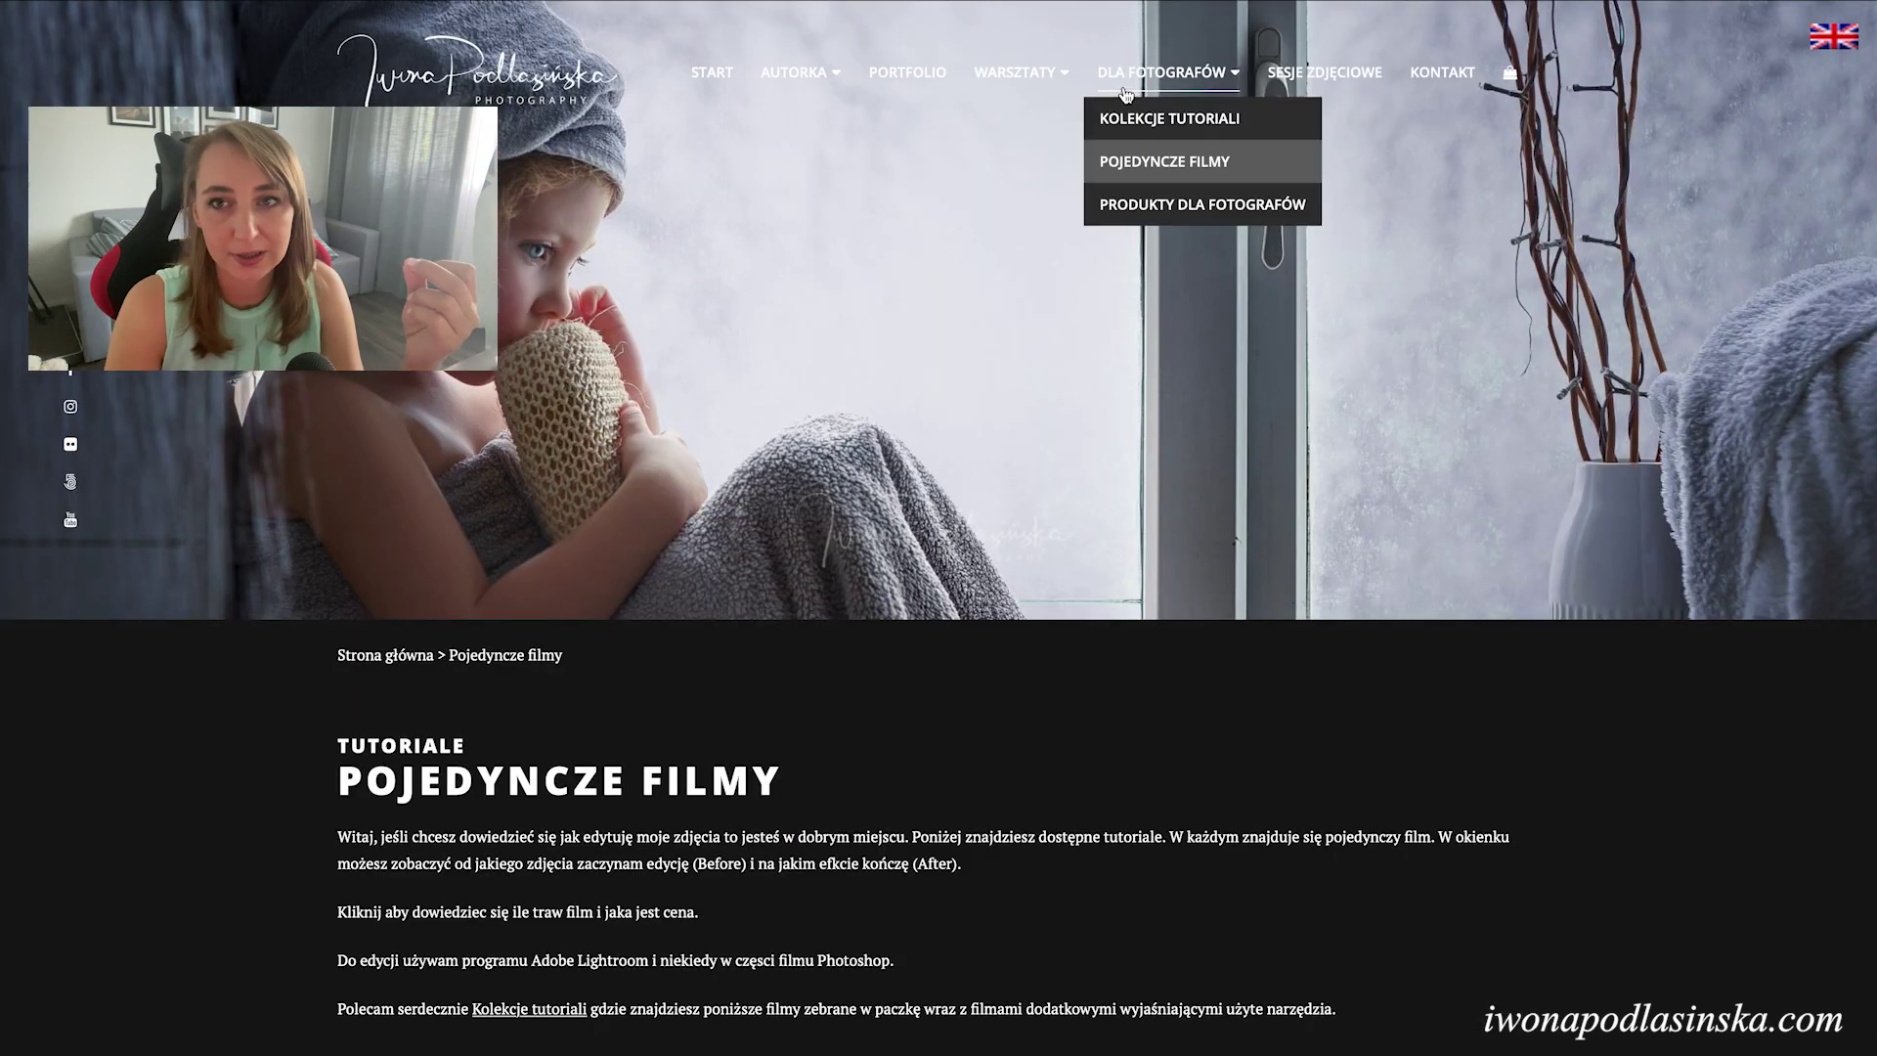
mouse_move(1167, 72)
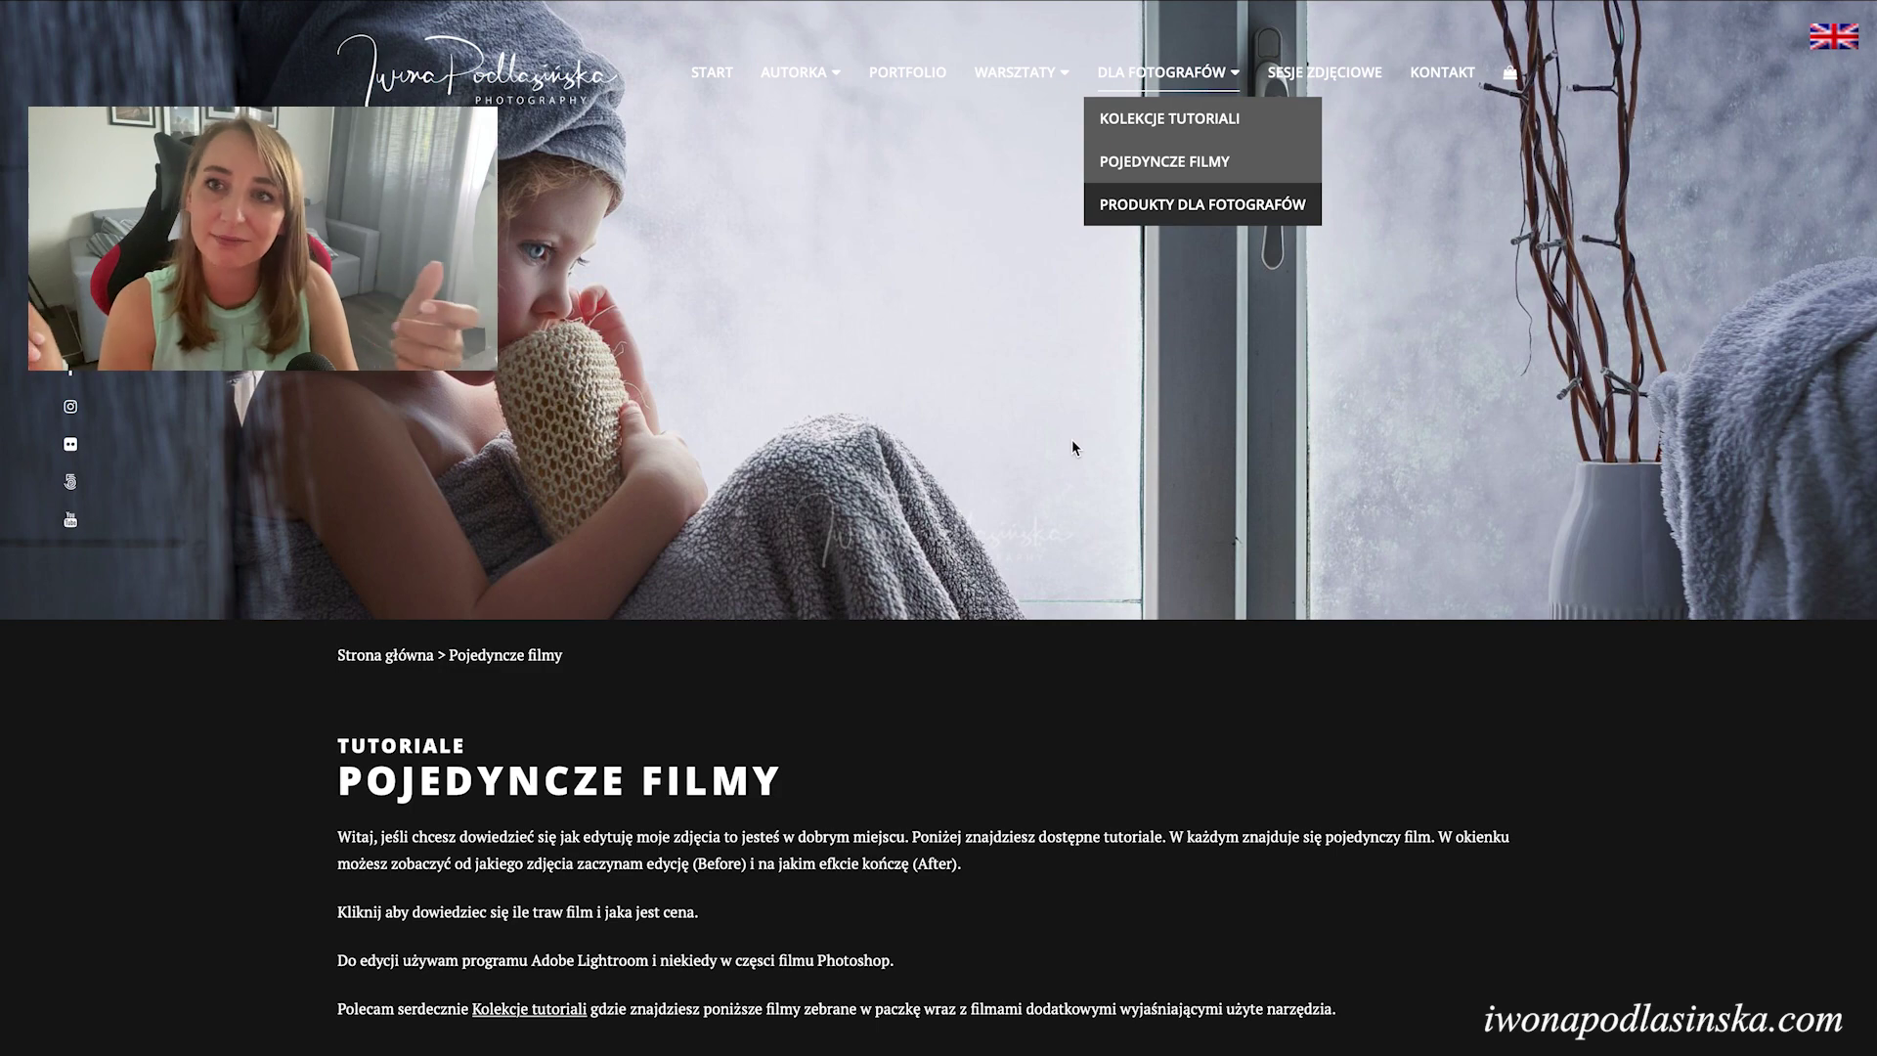
scroll(1072, 445, down, 5)
scroll(1073, 445, down, 5)
scroll(1072, 441, down, 5)
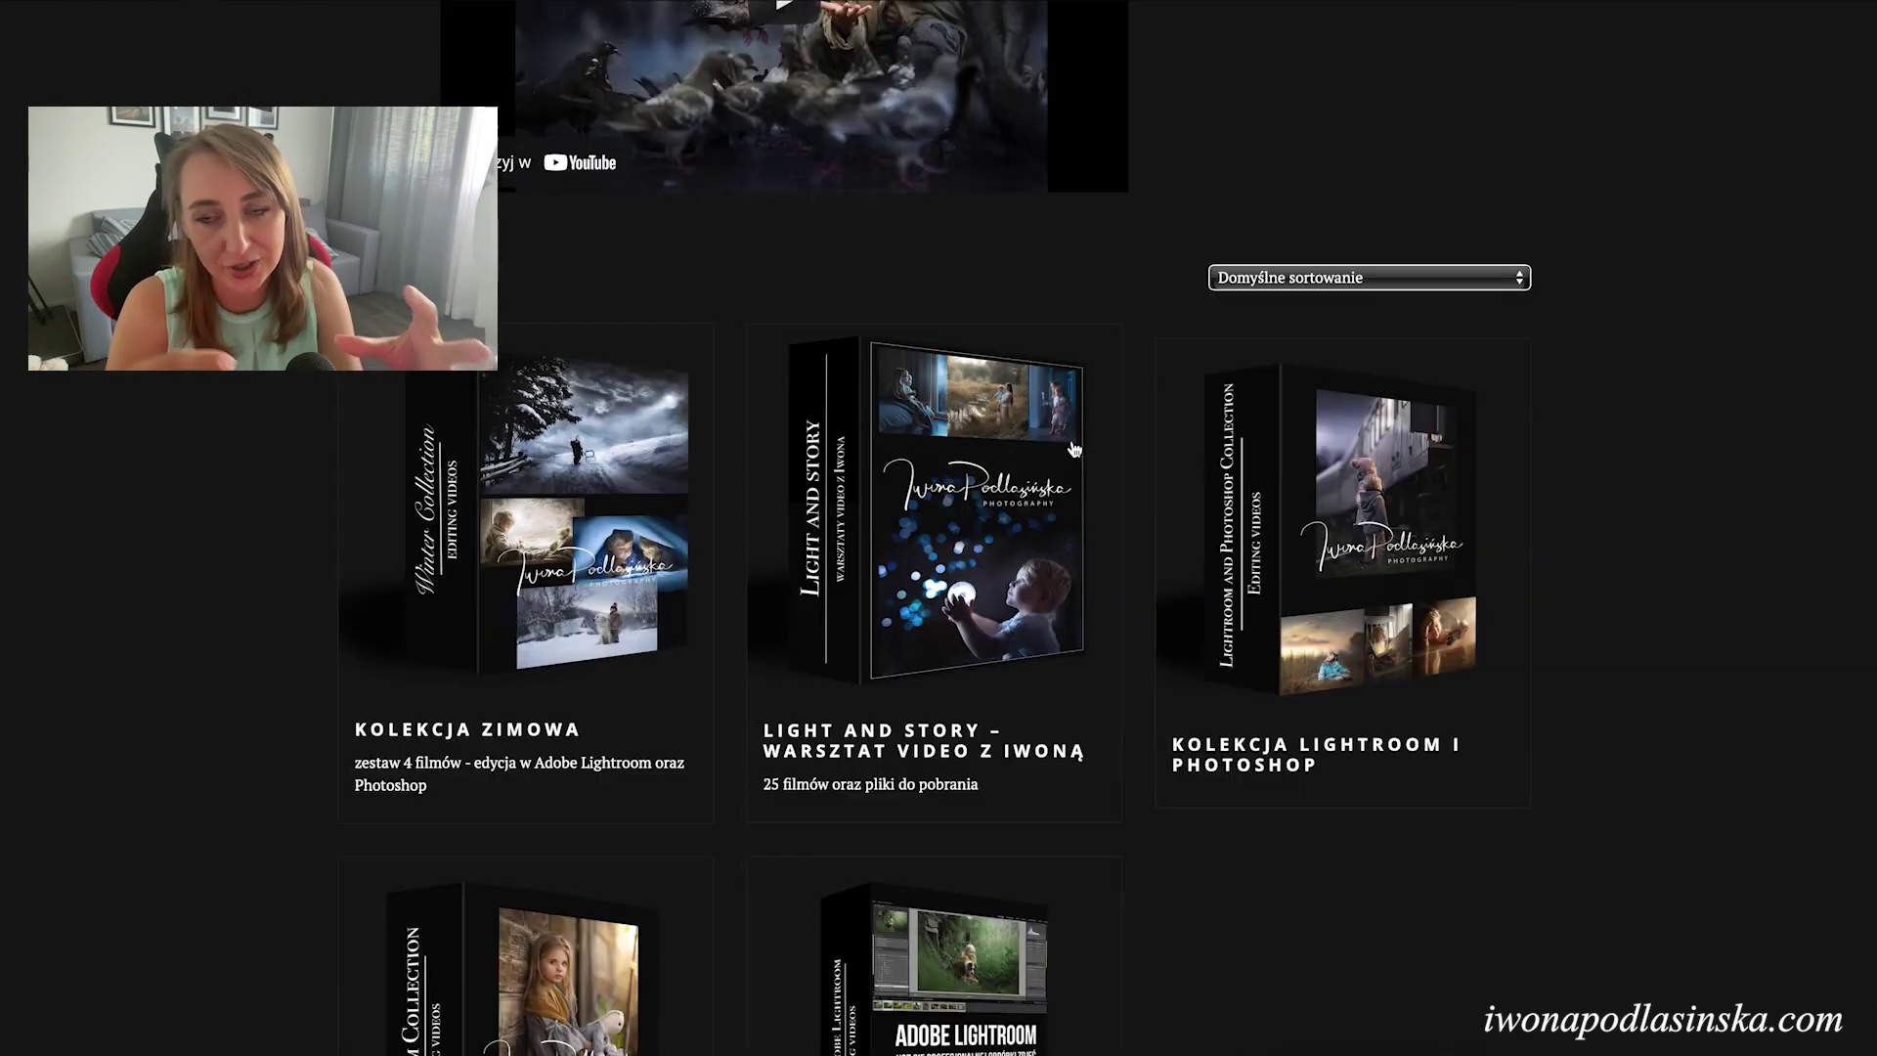
scroll(1072, 445, down, 2)
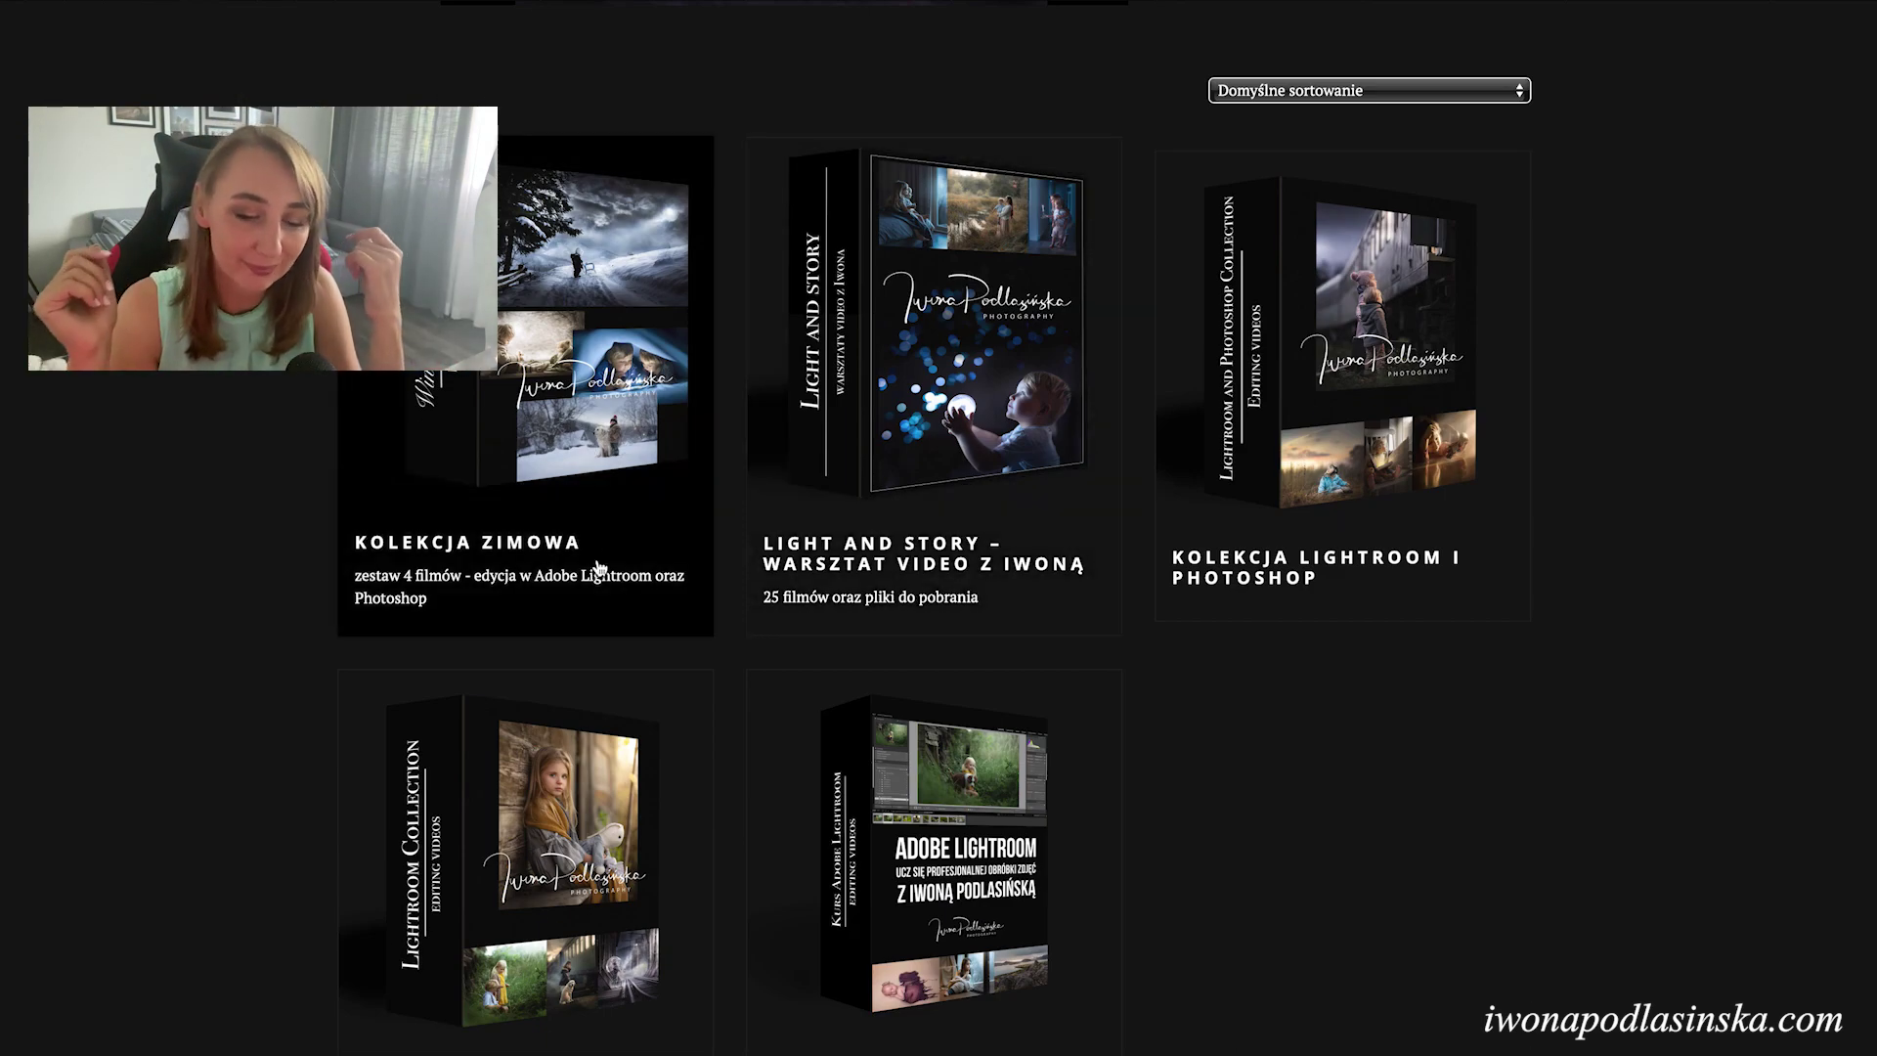
scroll(1085, 469, down, 2)
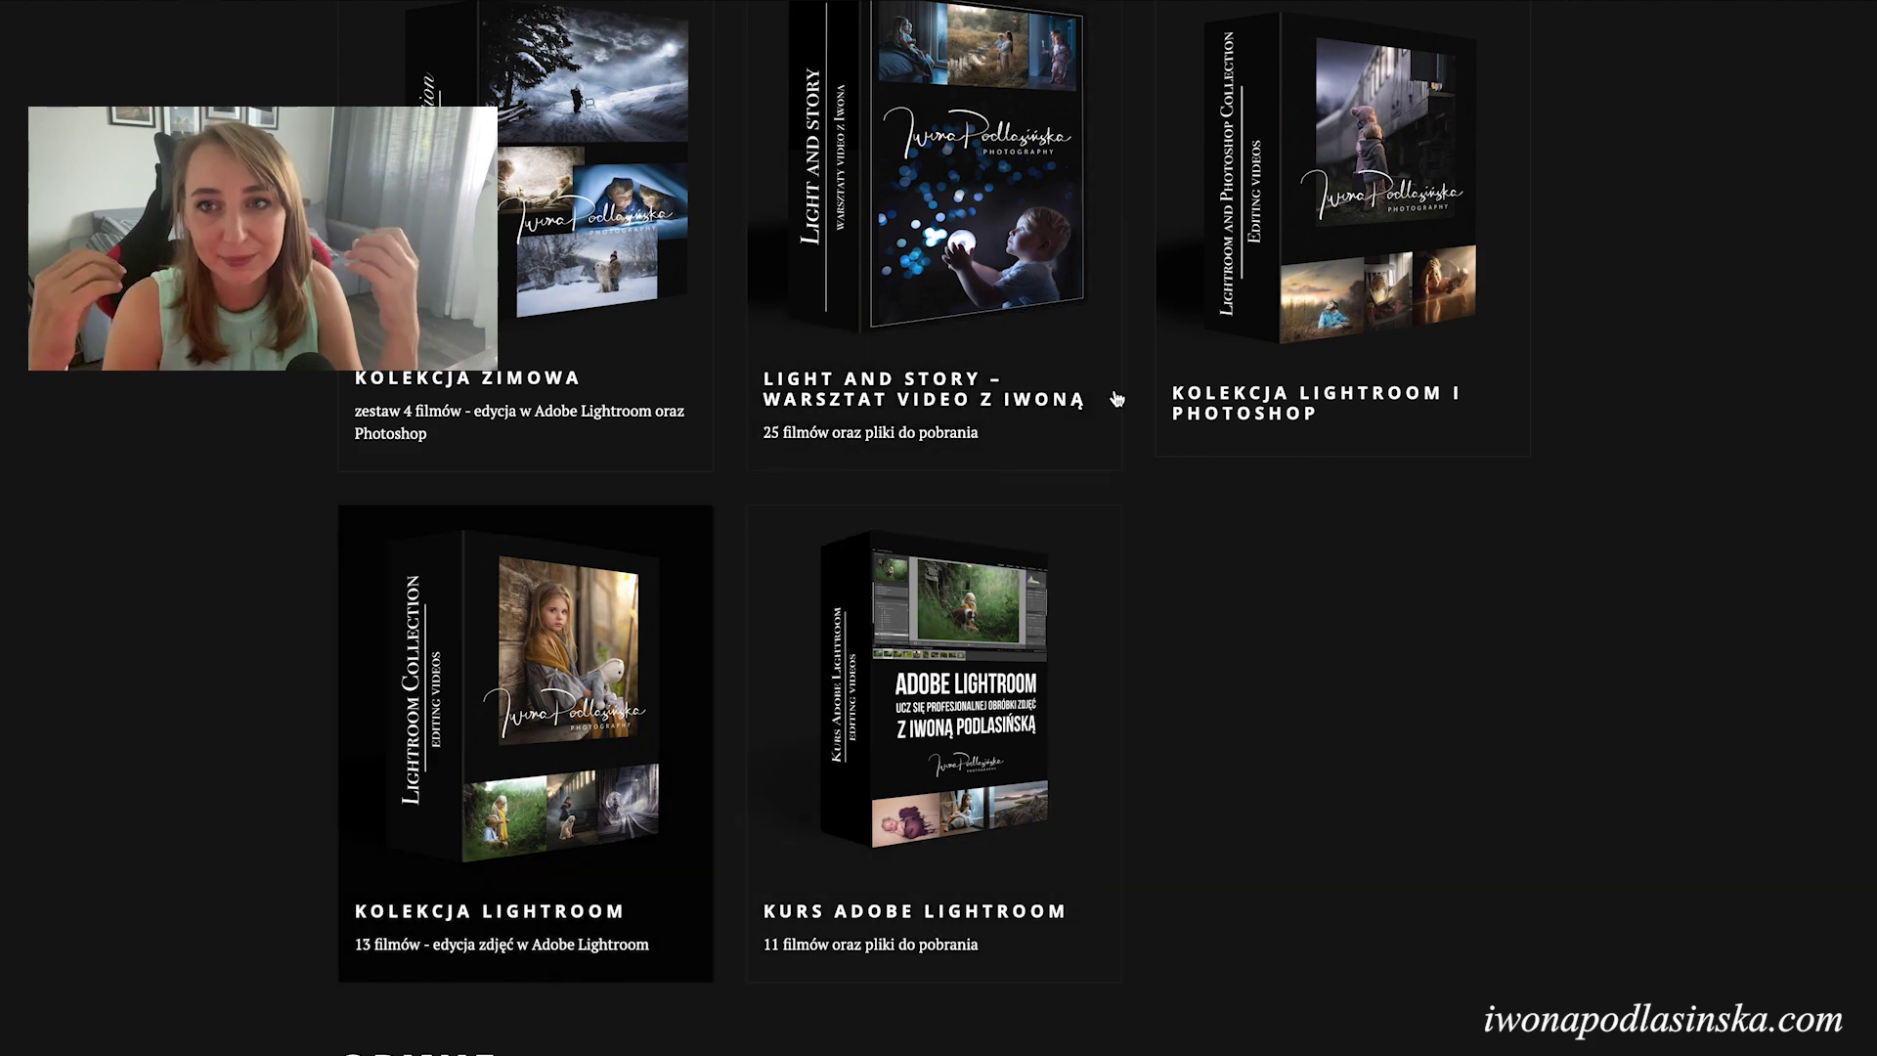
- View the Kolekcja Lightroom i Photoshop collection product page
click(1258, 272)
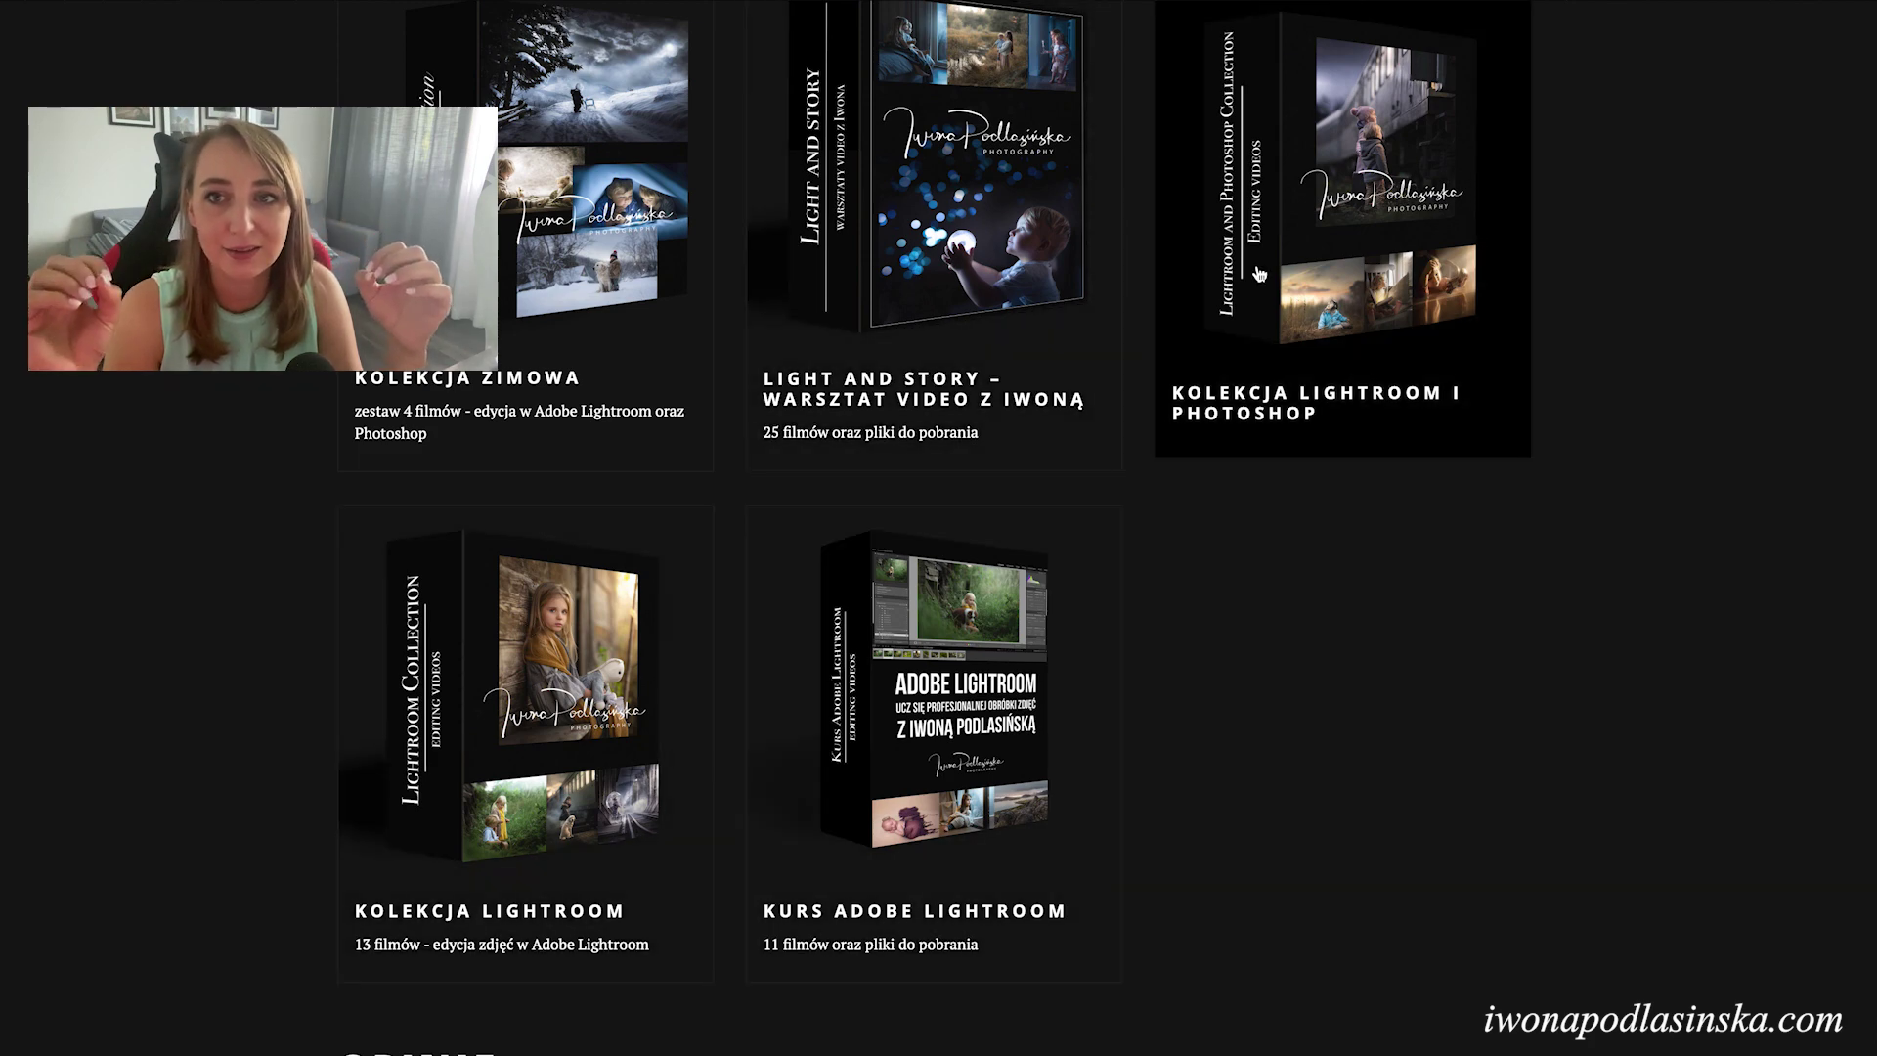
scroll(1266, 333, down, 10)
scroll(1268, 360, down, 4)
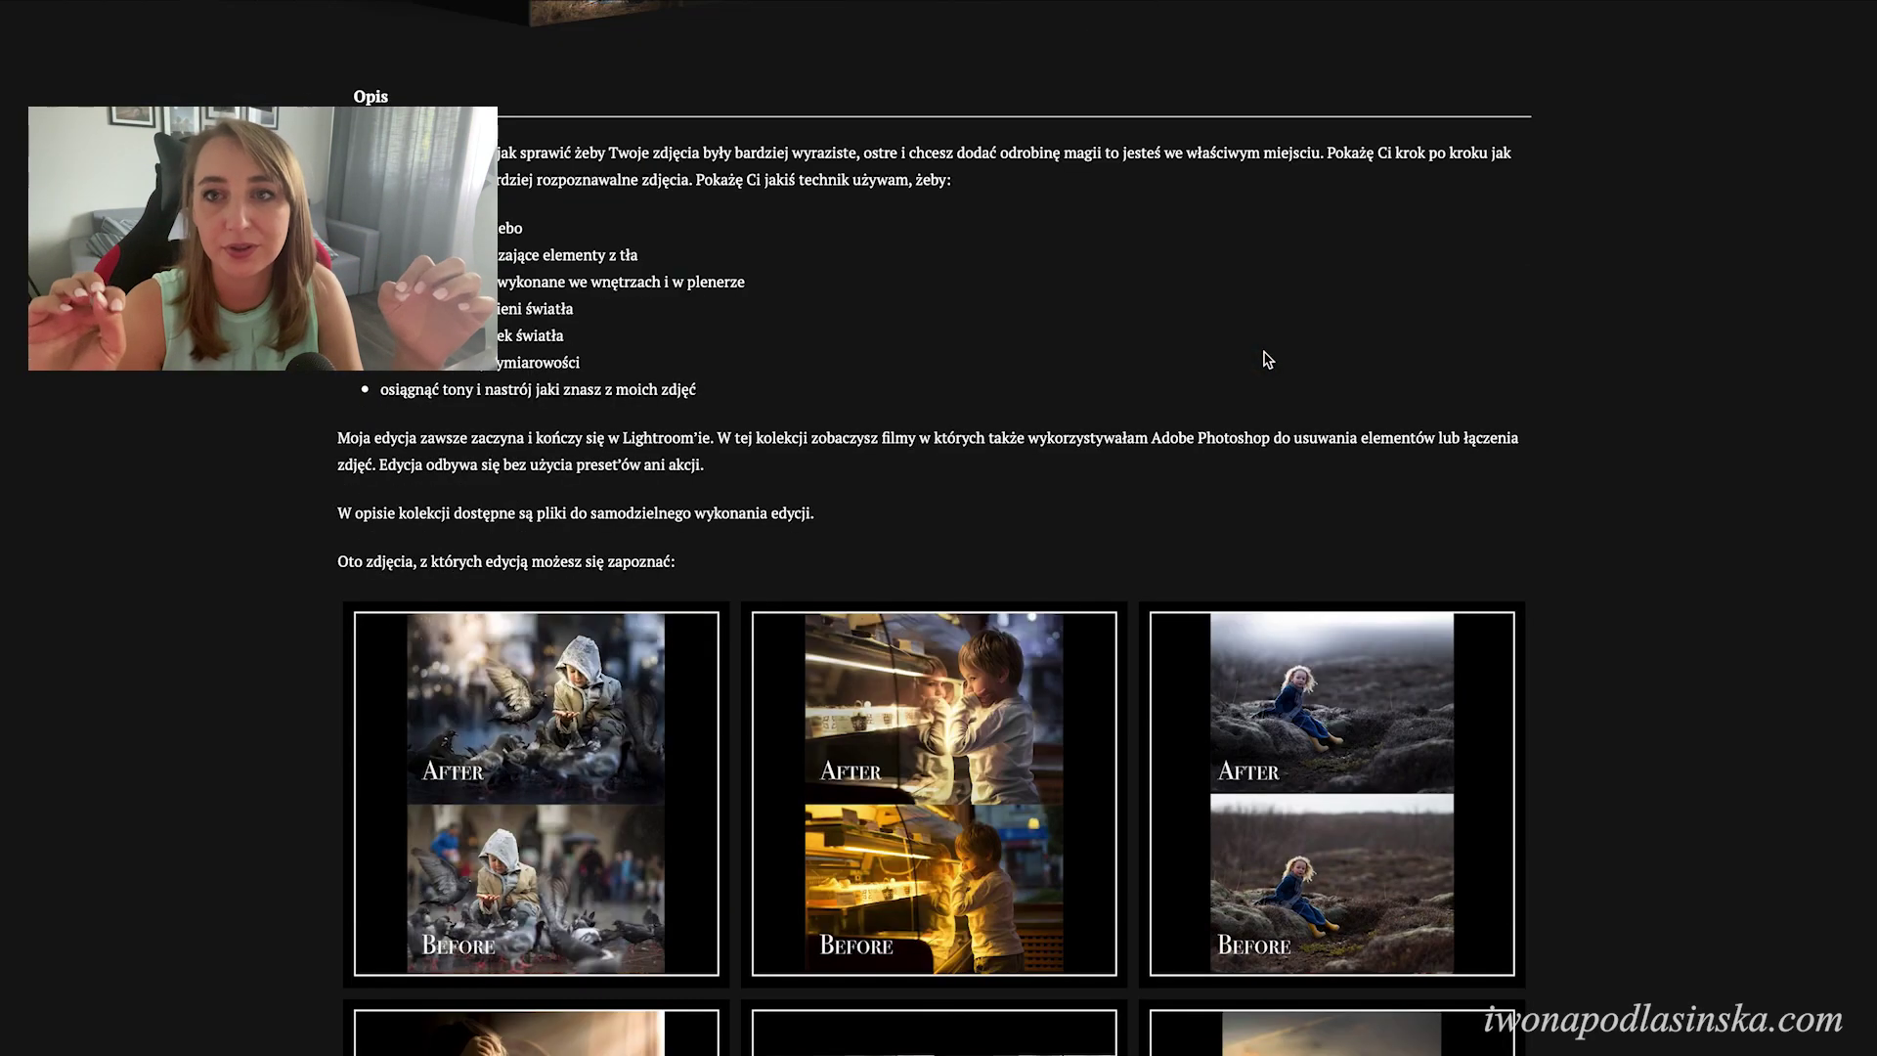
scroll(1268, 359, up, 7)
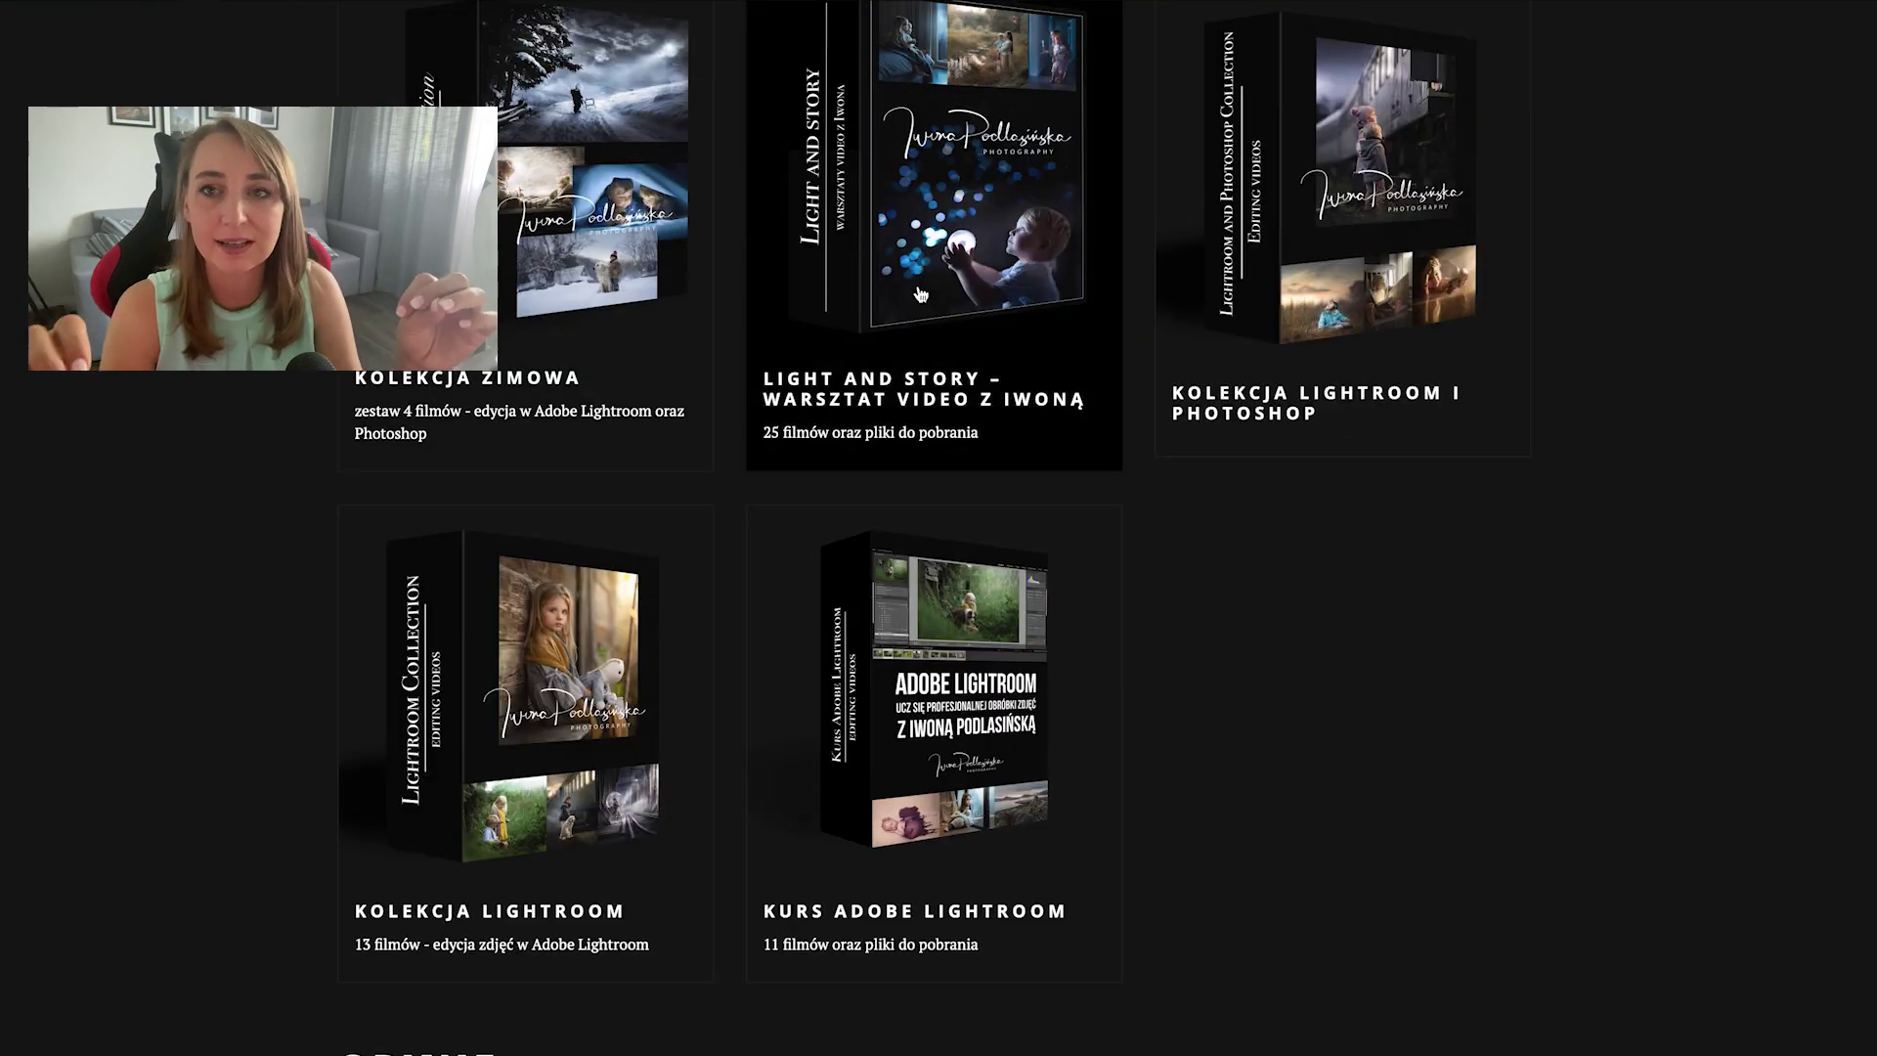
- Open and read through the Light and Story – warsztat video z Iwoną course page
click(921, 293)
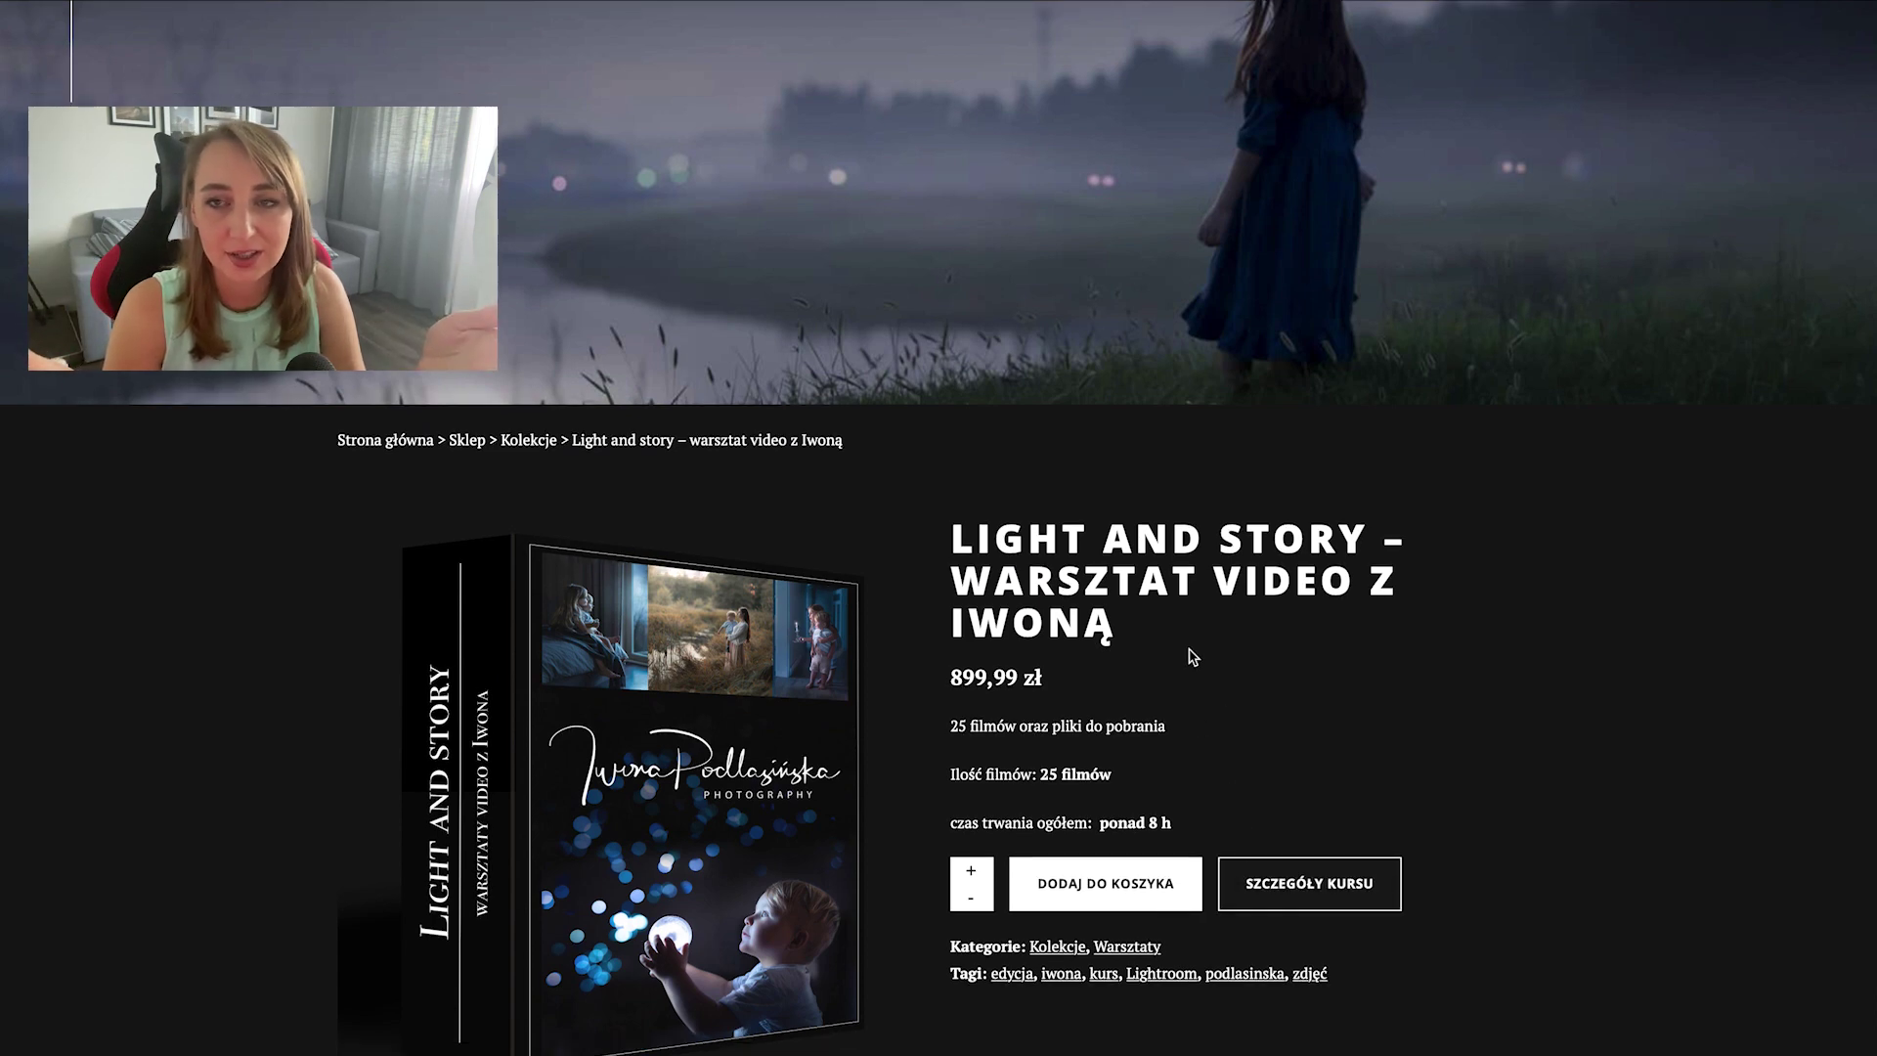
scroll(1193, 656, down, 5)
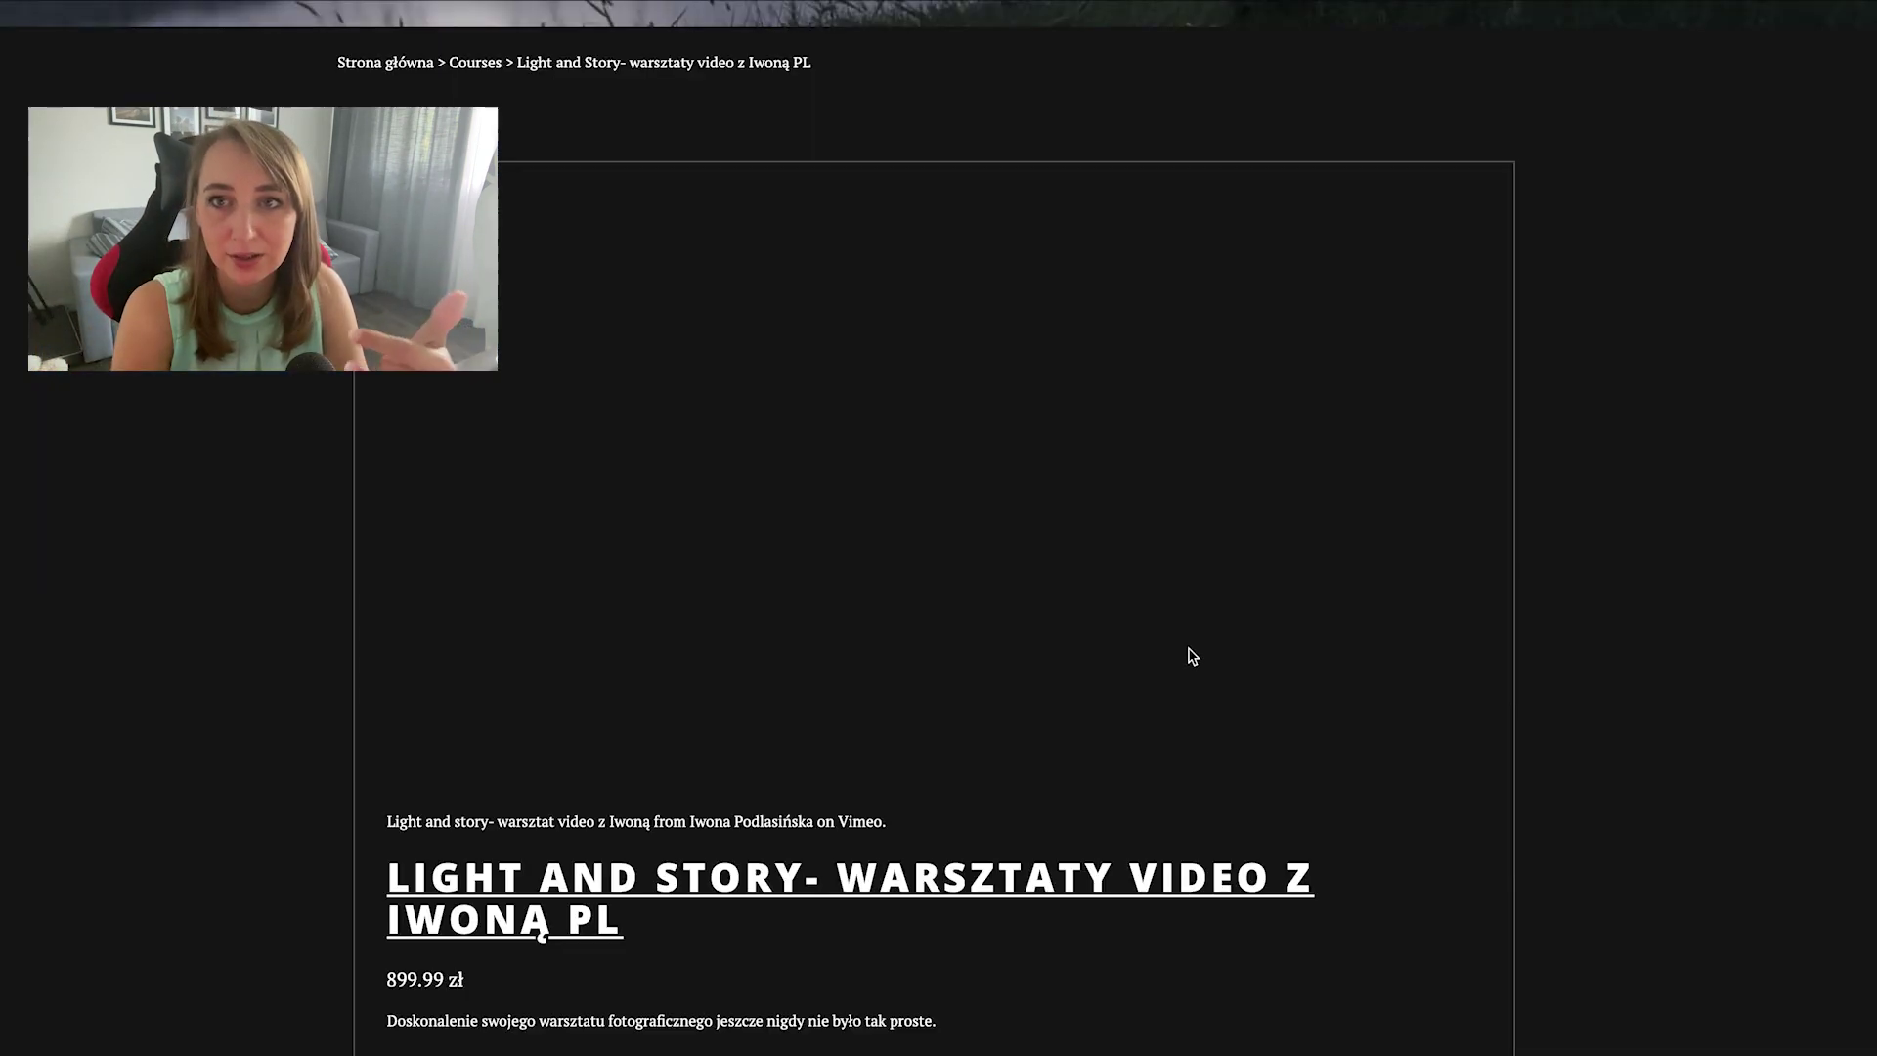
scroll(1192, 656, down, 4)
scroll(1192, 656, down, 3)
scroll(1193, 656, down, 2)
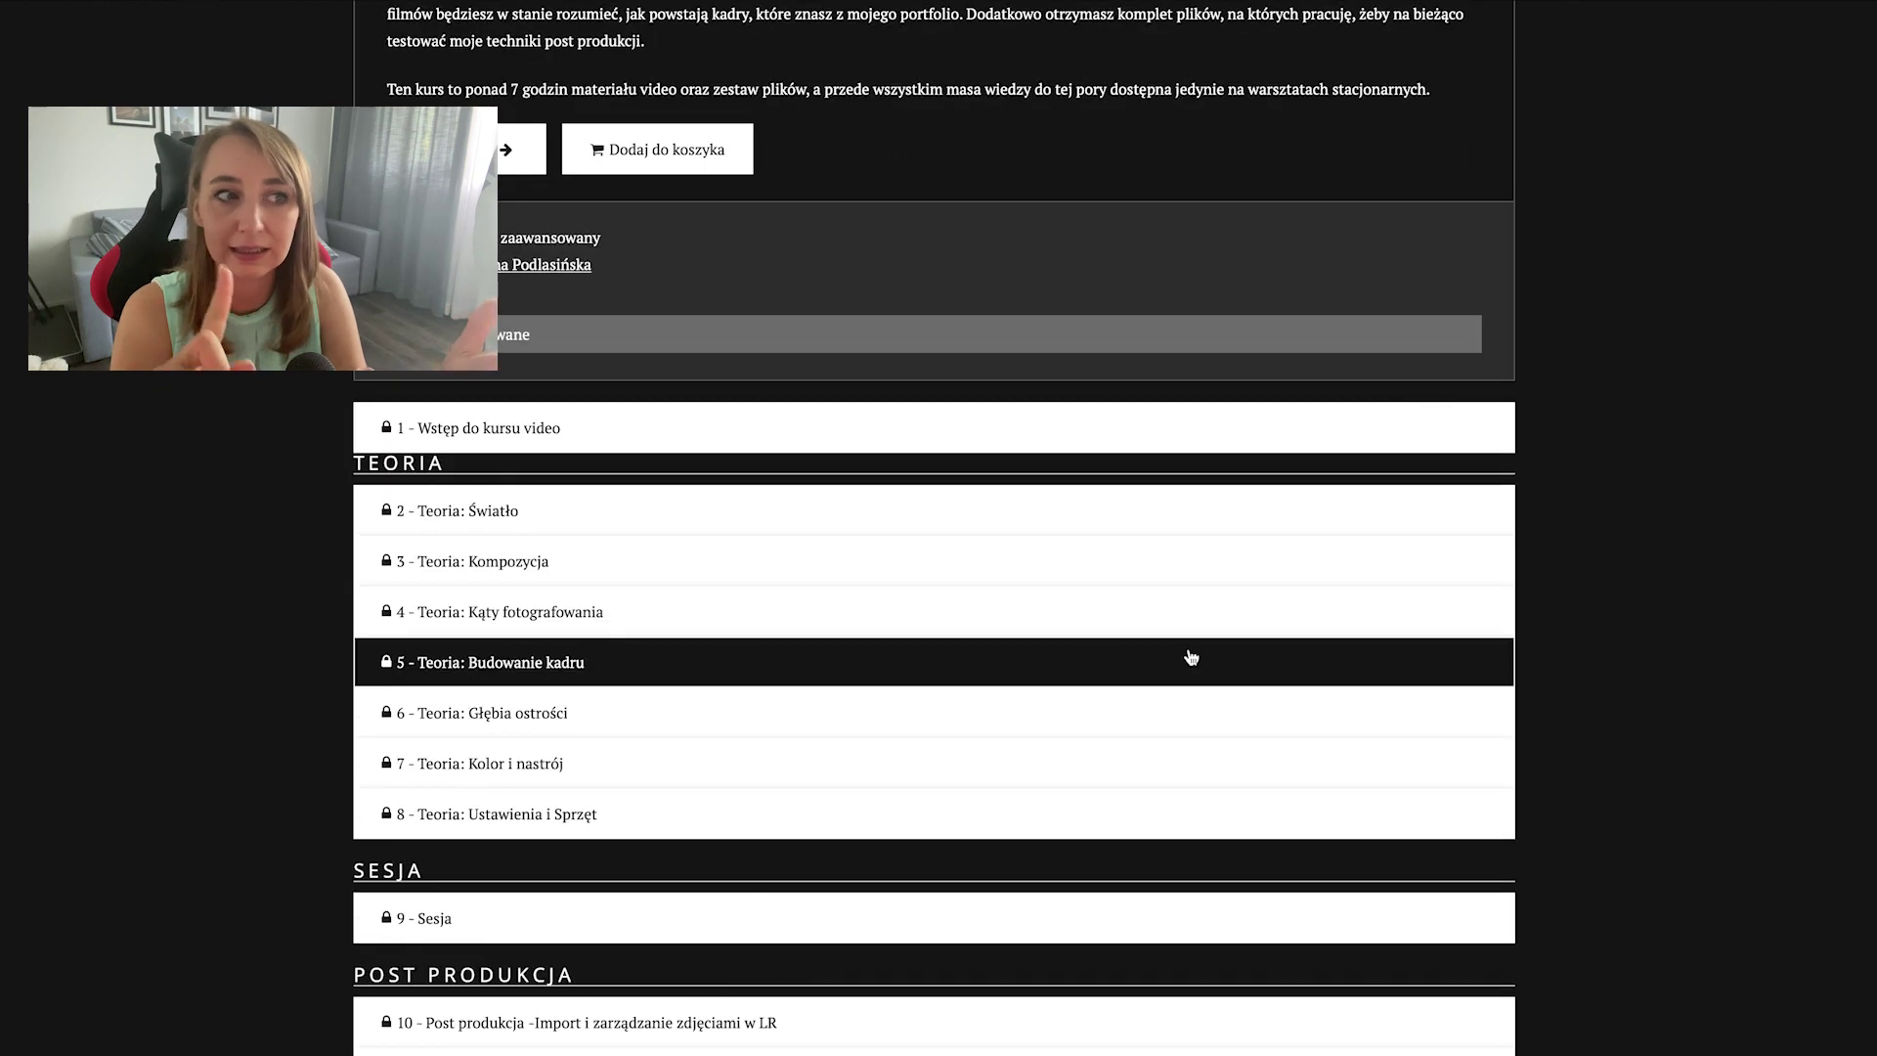
scroll(1193, 656, down, 2)
scroll(1190, 657, down, 2)
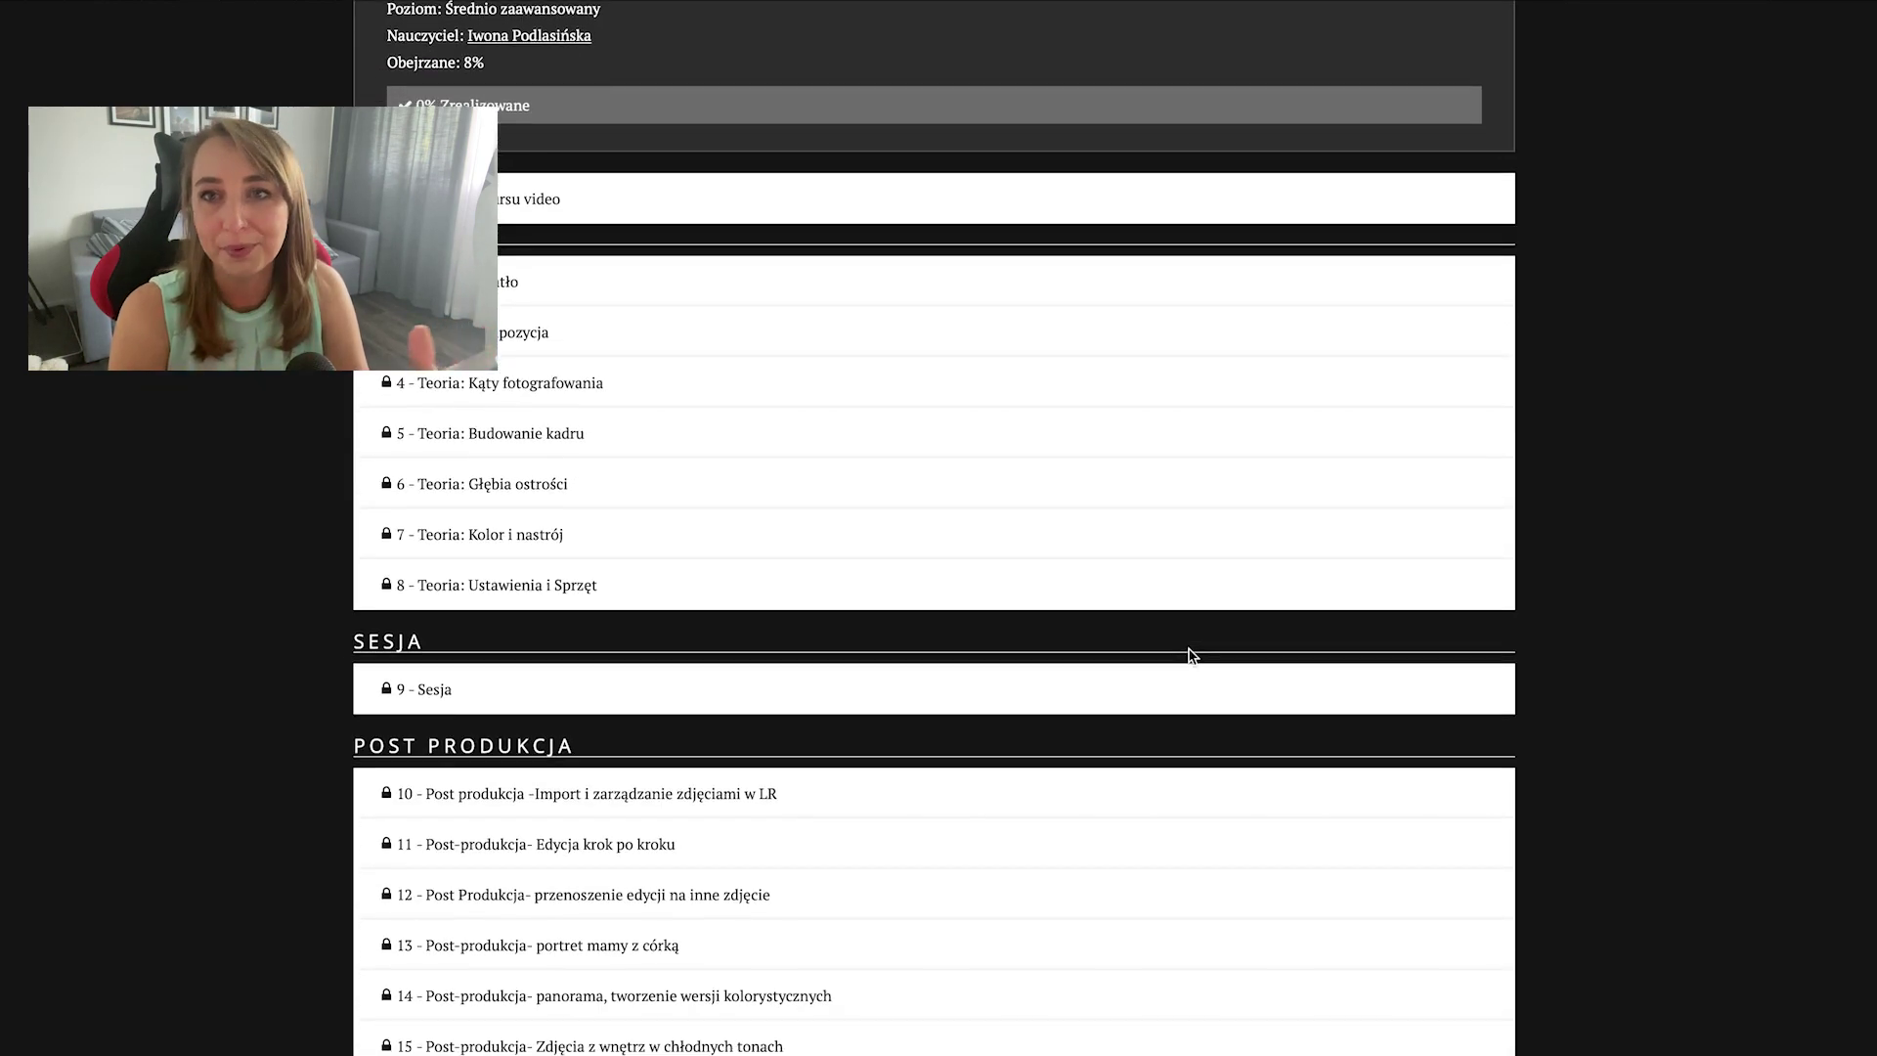
scroll(1191, 657, down, 2)
scroll(1190, 657, down, 1)
scroll(1190, 656, down, 2)
scroll(1191, 657, down, 2)
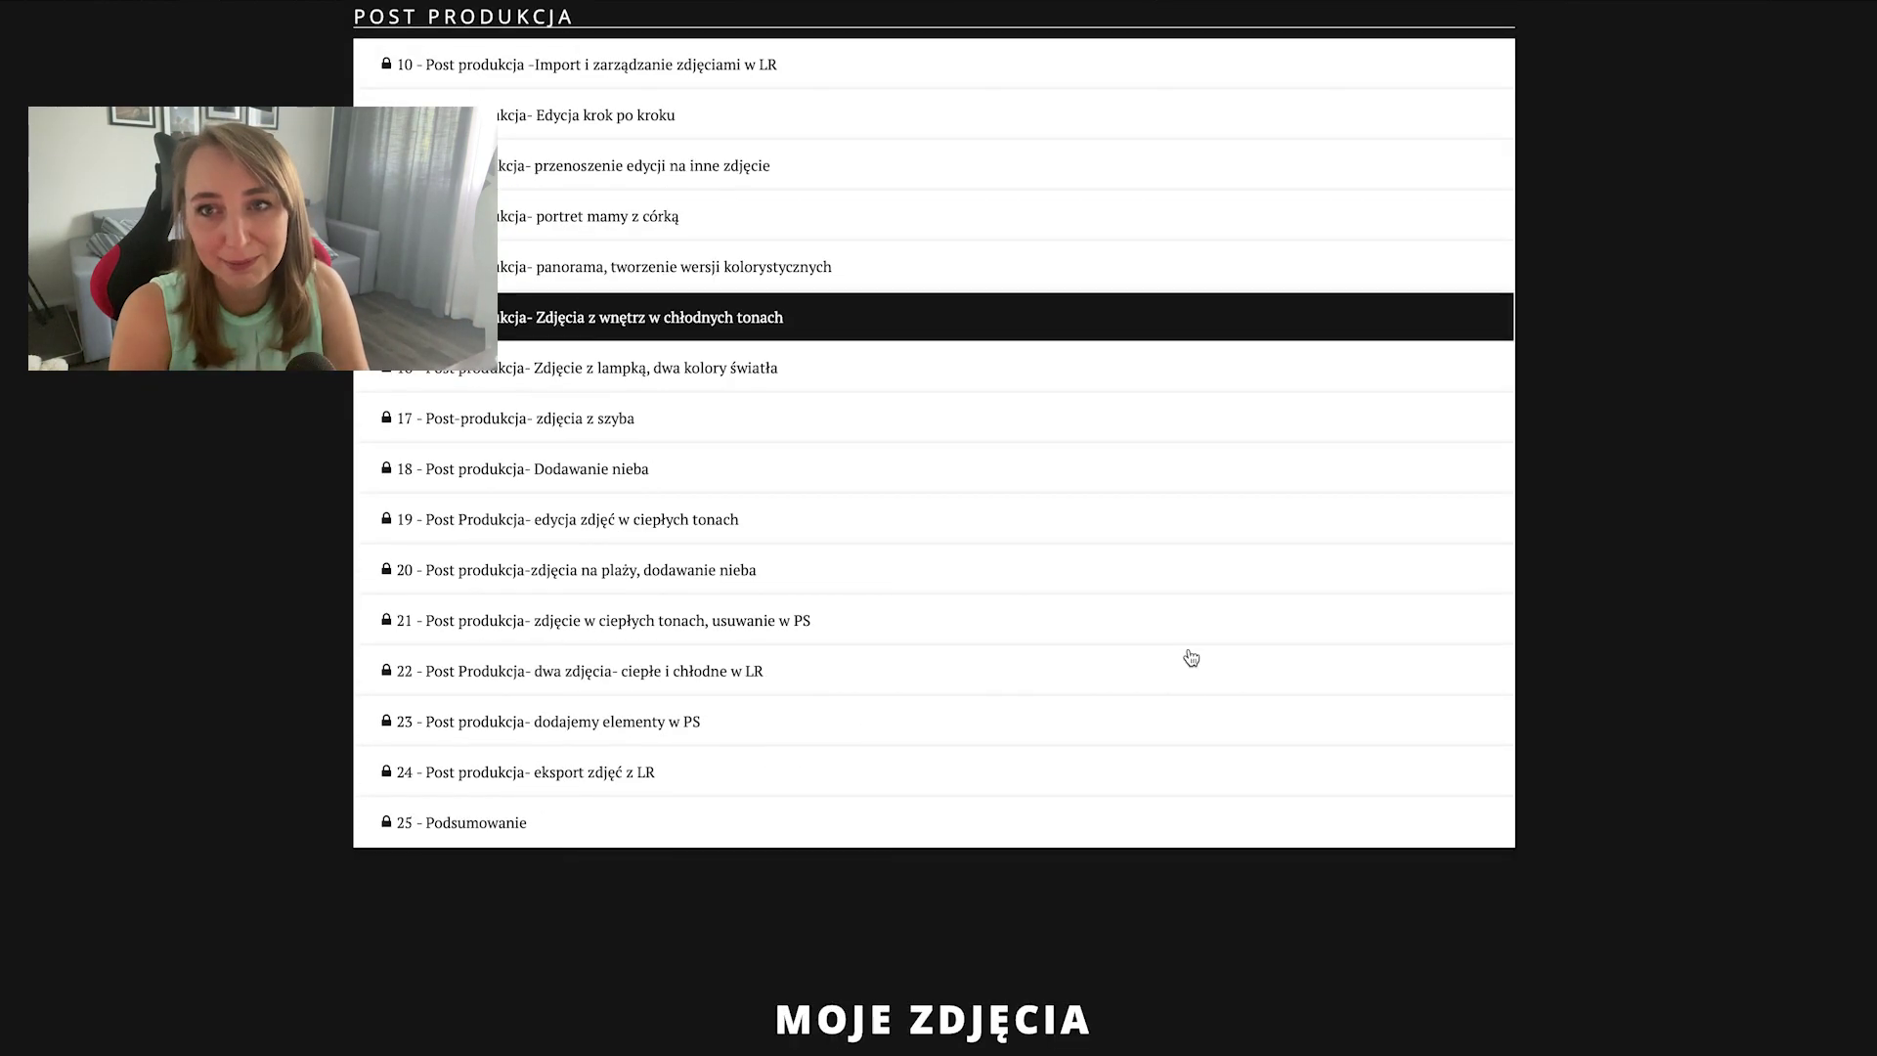
scroll(1191, 657, up, 10)
scroll(1191, 657, up, 5)
scroll(1191, 657, up, 2)
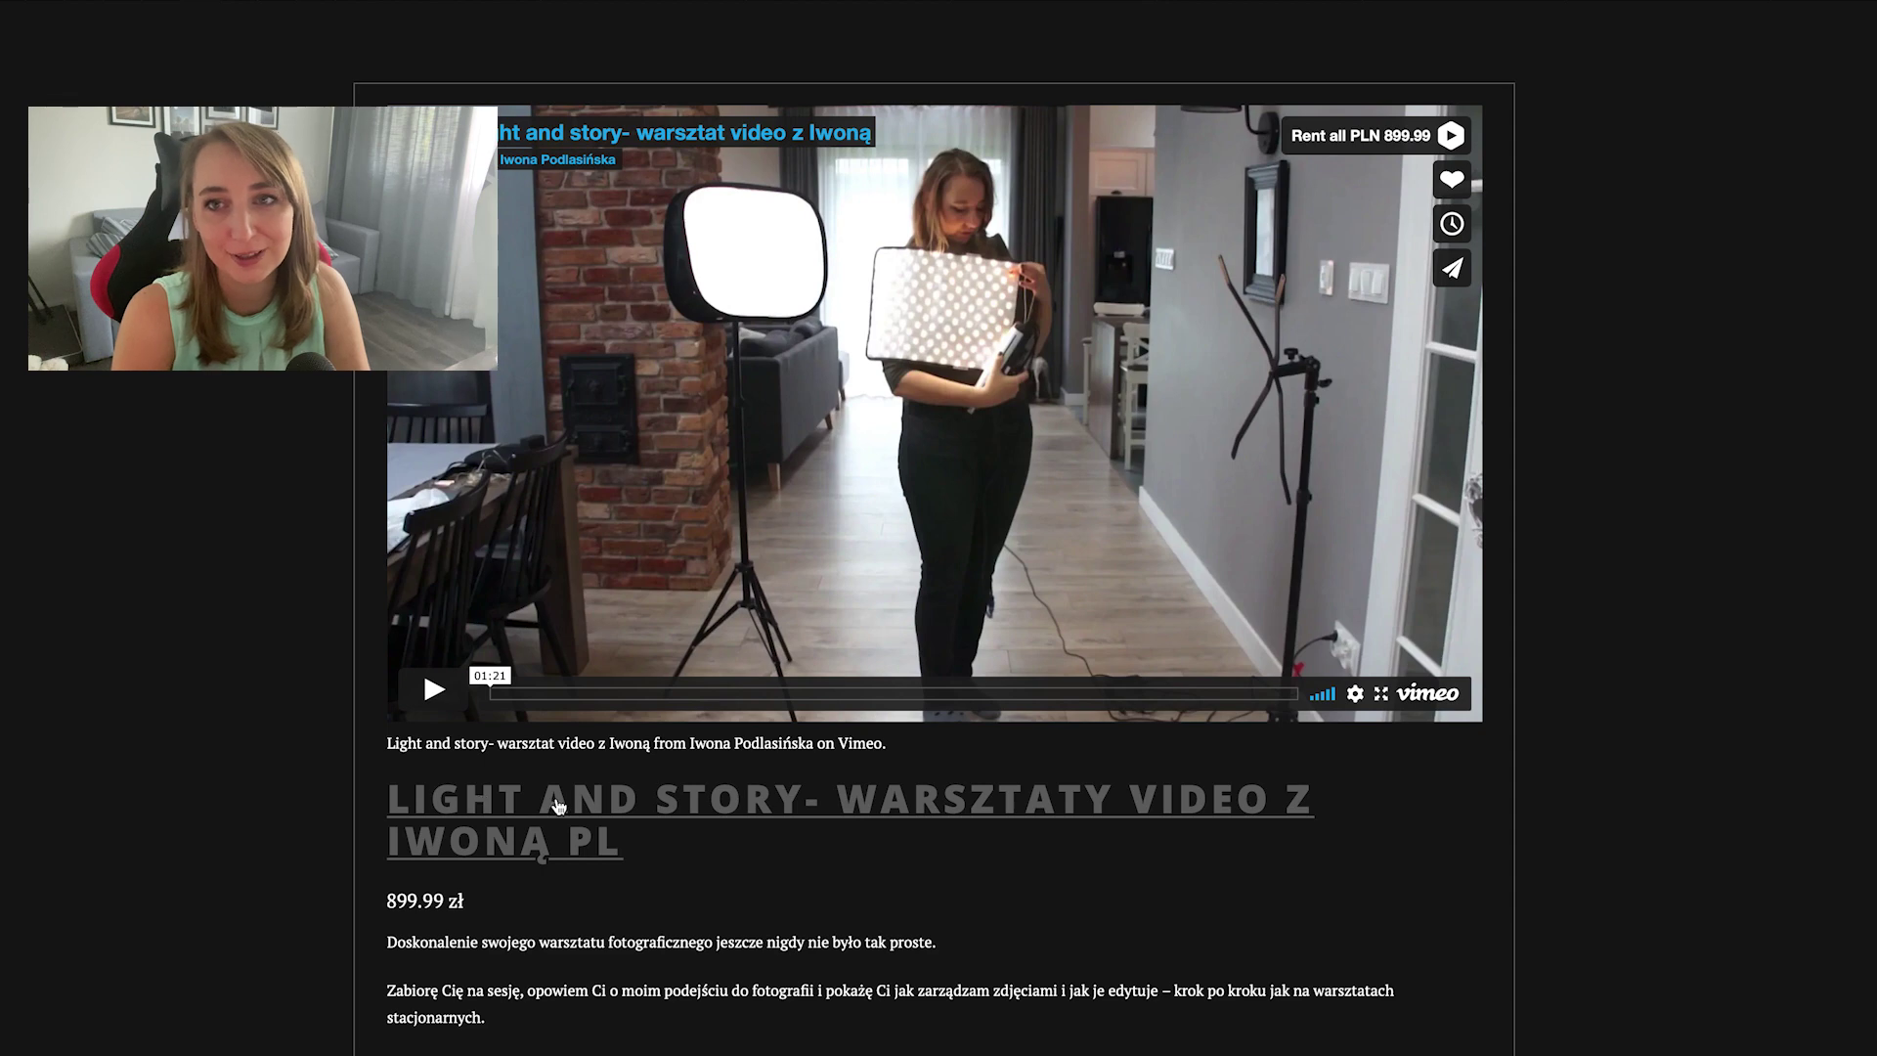
scroll(633, 806, up, 6)
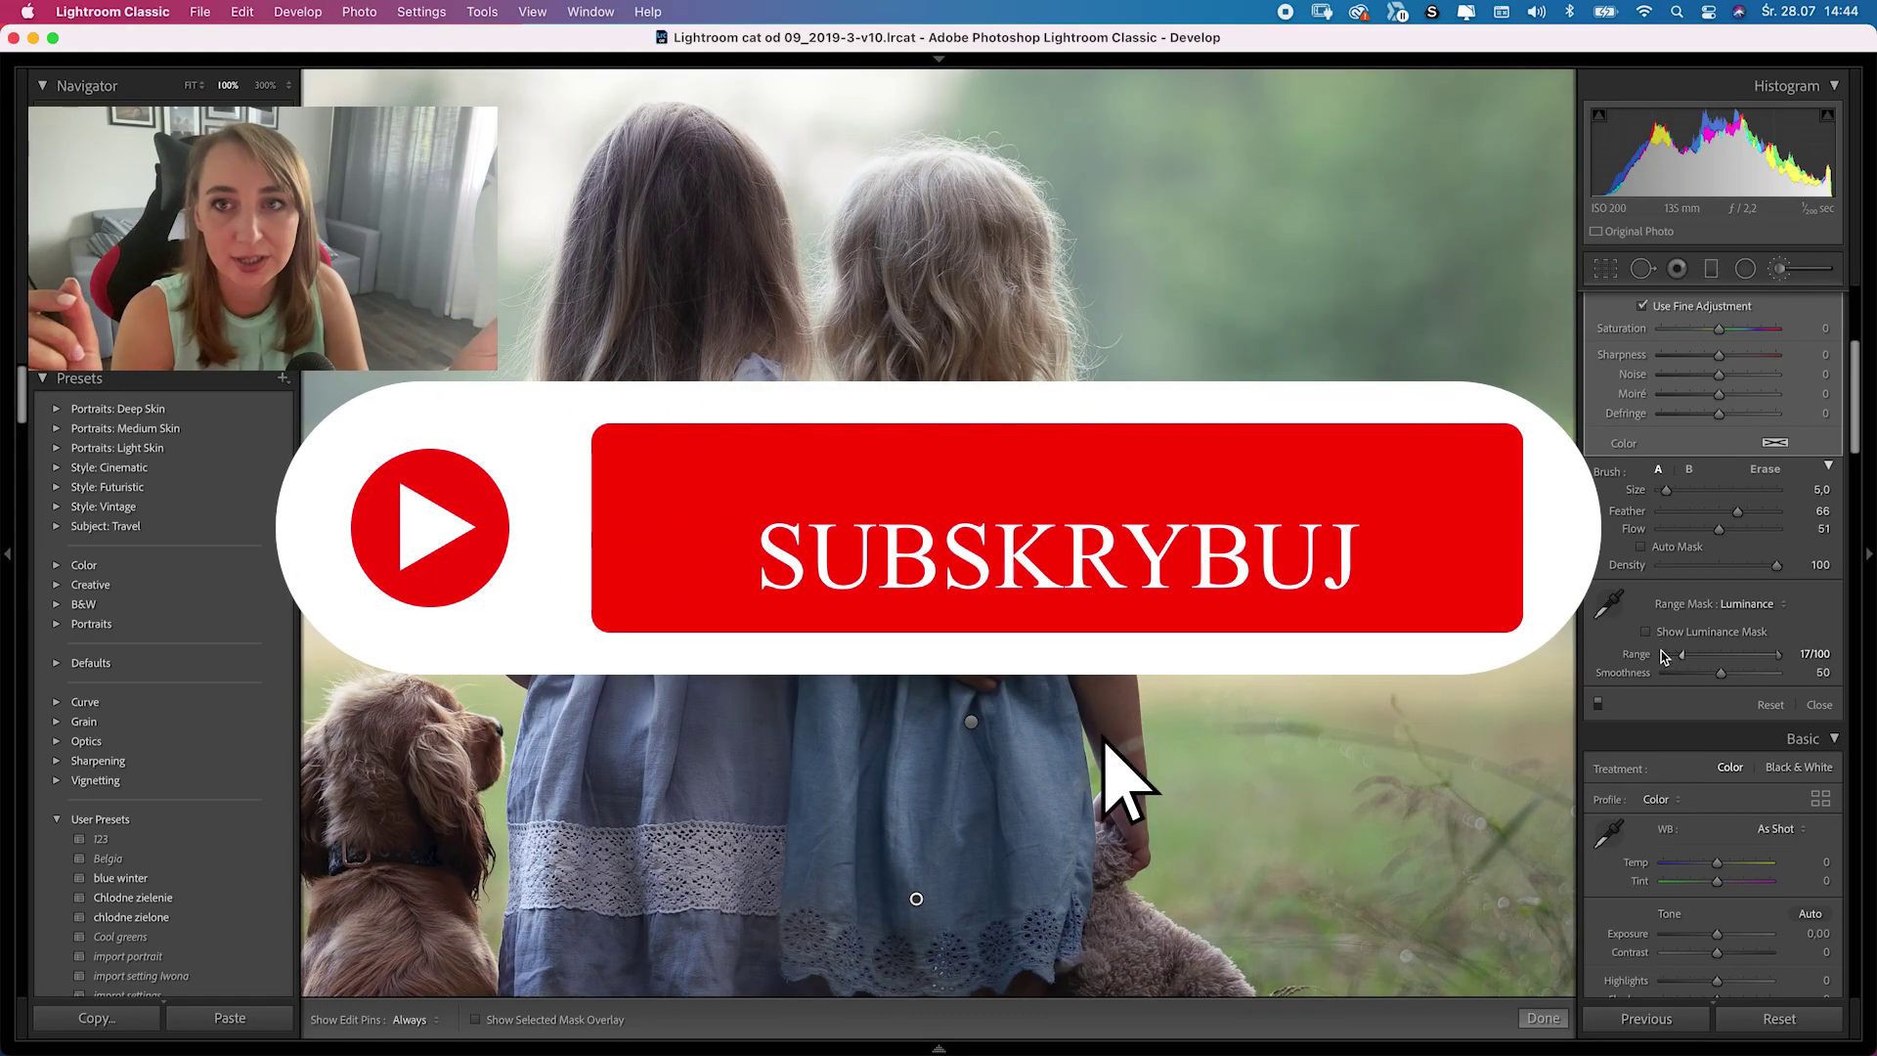
- Close the Adjustment Brush panel, returning to the finished photo of the two girls and dog
click(1545, 1019)
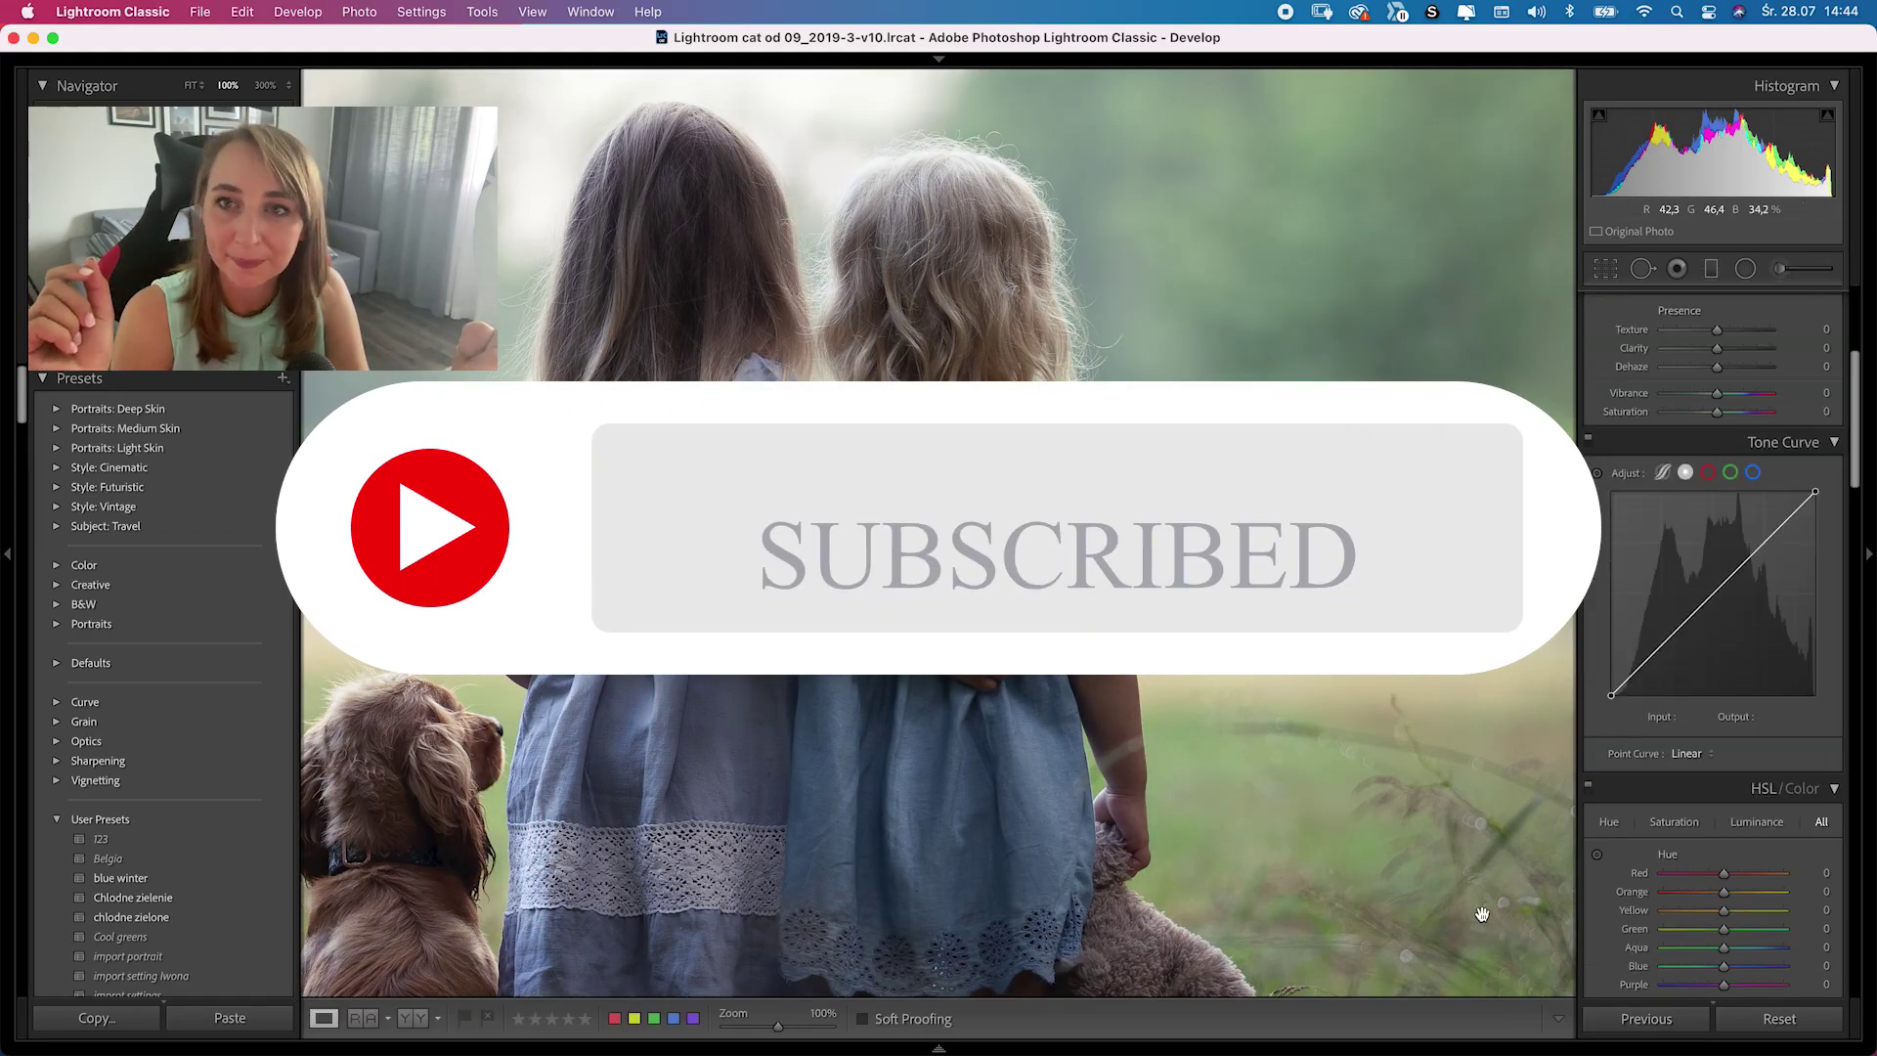